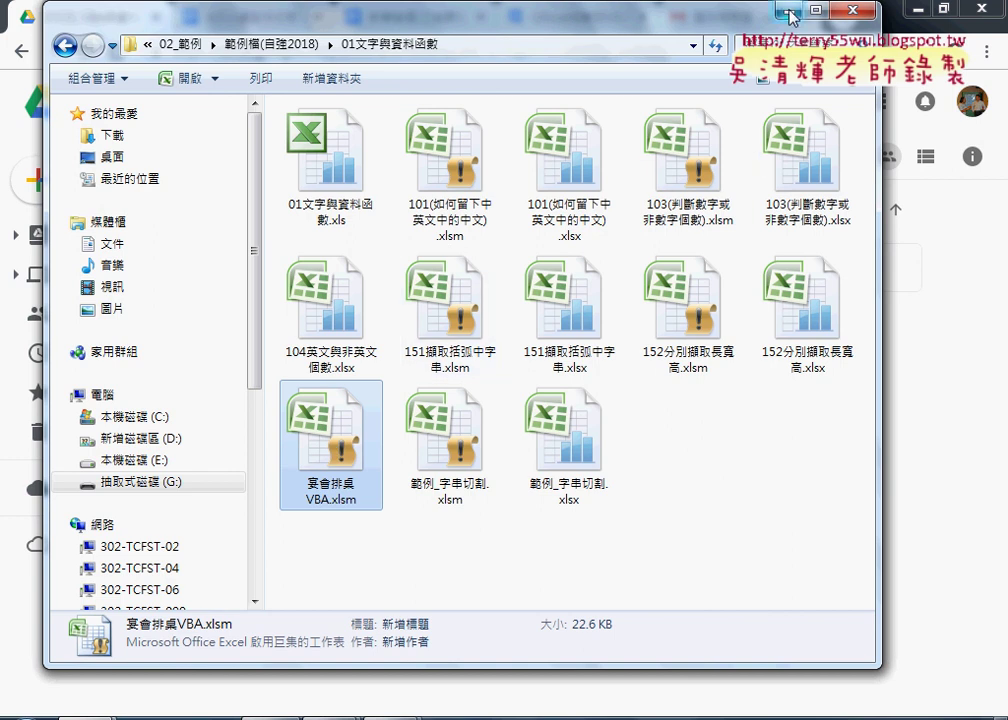
Minimize the folder and Chrome windows to bring back the 宴會排桌VBA.xlsm workbook in Excel
click(897, 22)
click(917, 10)
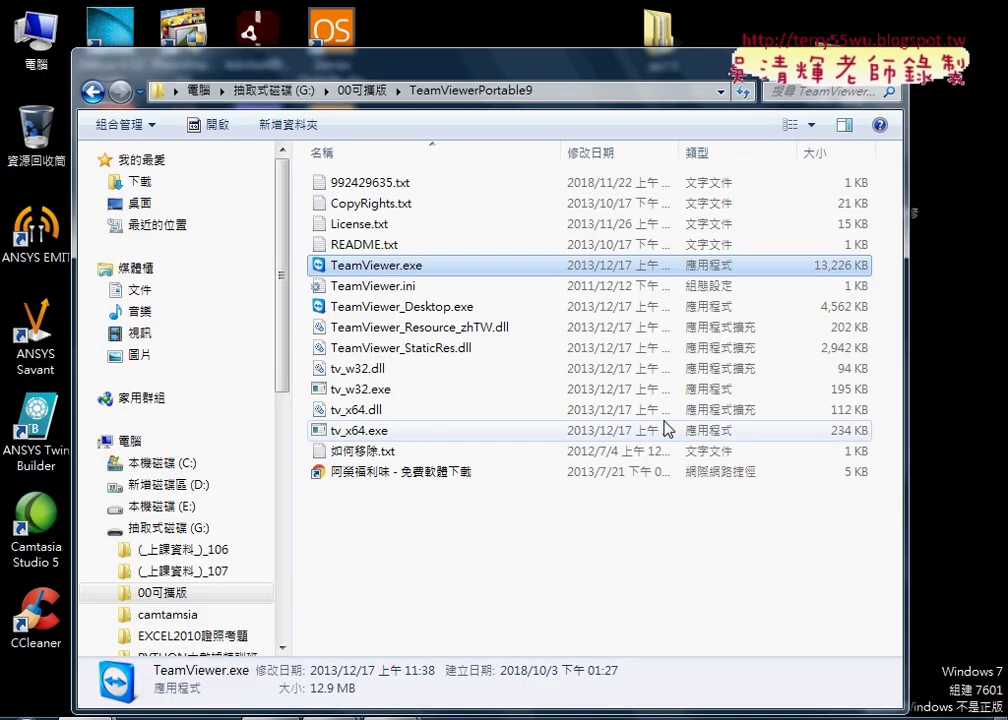
mouse_move(378, 712)
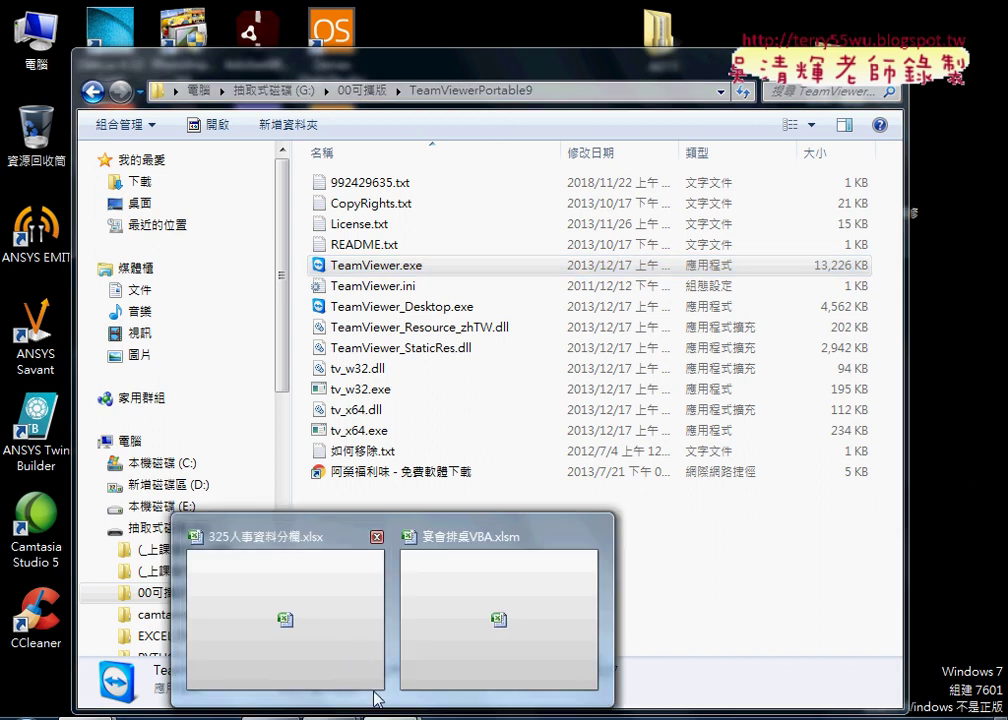
click(448, 626)
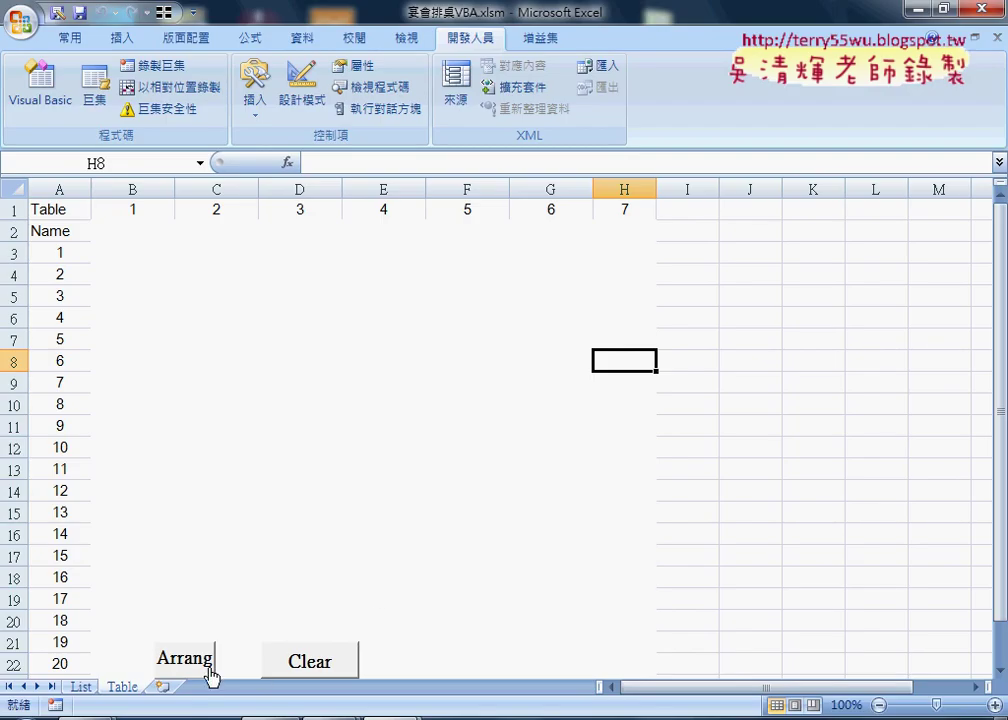
Look over the List and Table sheets, ending on the List sheet of guests
click(80, 687)
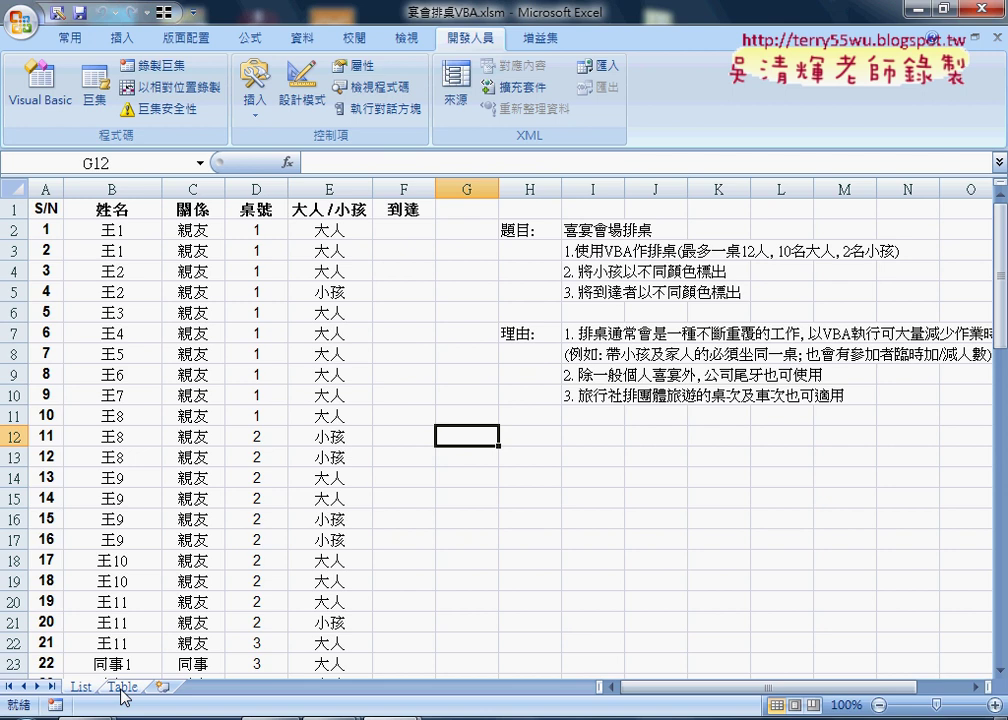
click(121, 690)
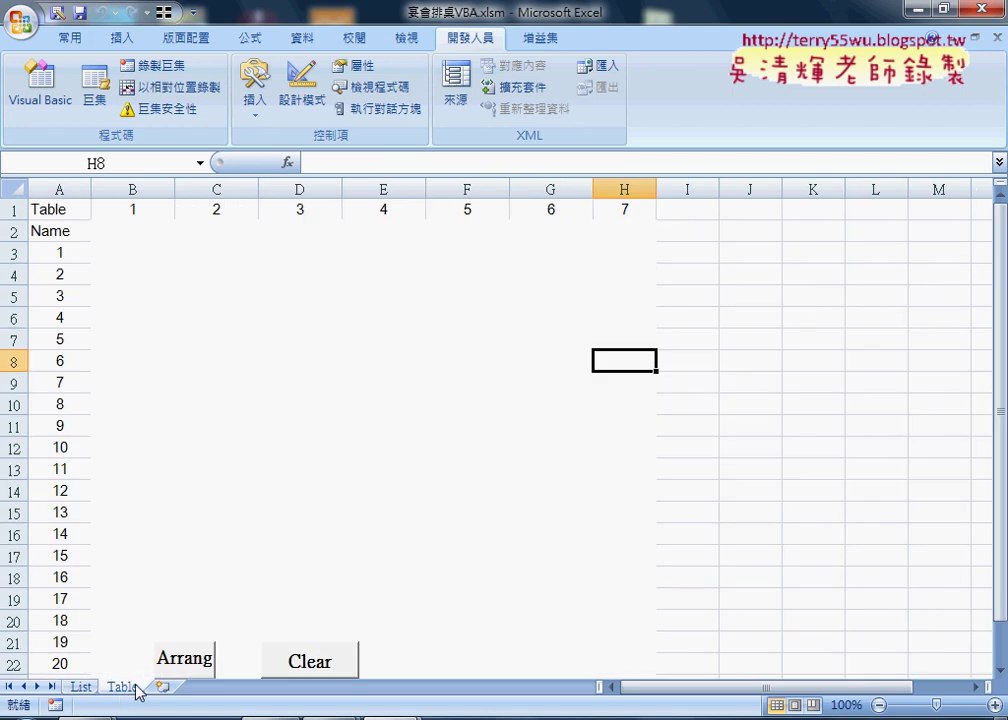
click(81, 688)
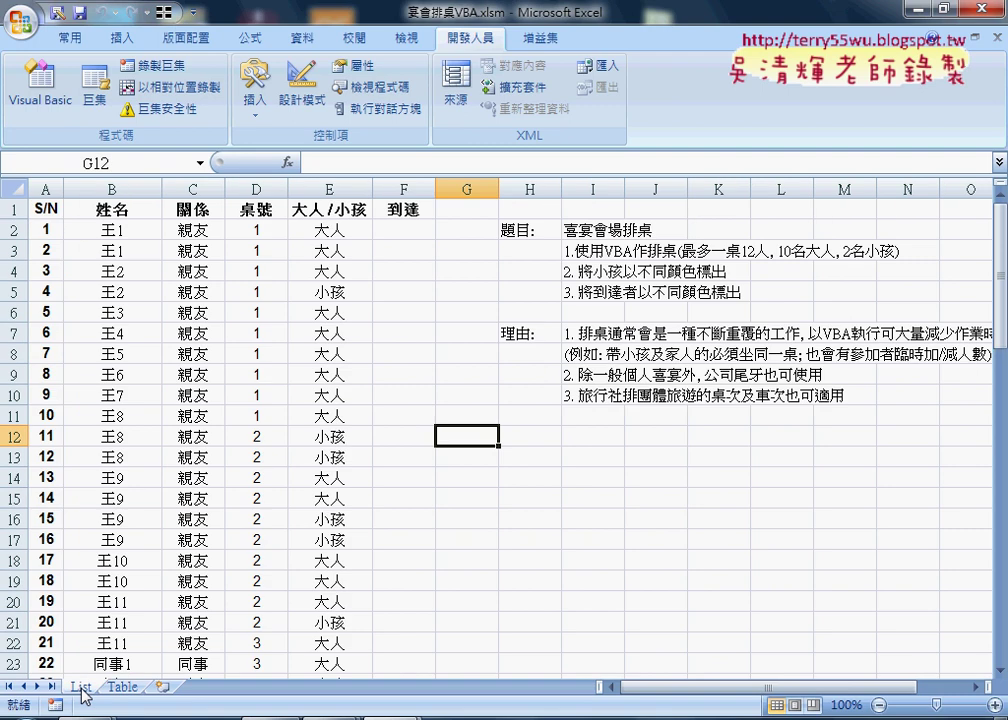
Read the task title in I2, the requirements in I3:I5 and the first reason in I7
click(592, 231)
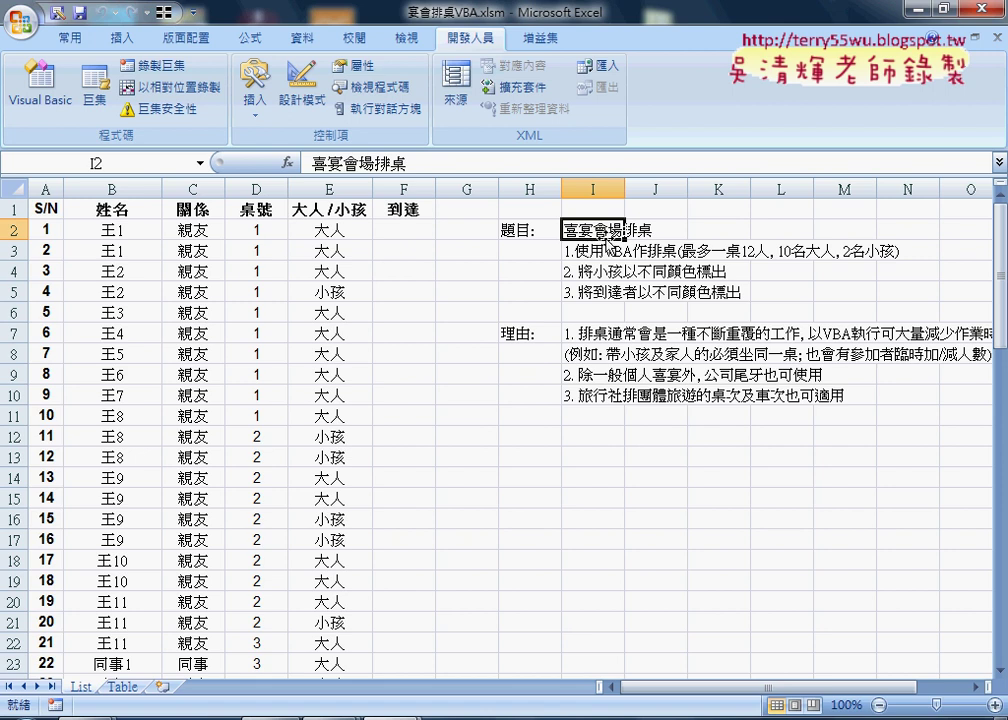
click(625, 250)
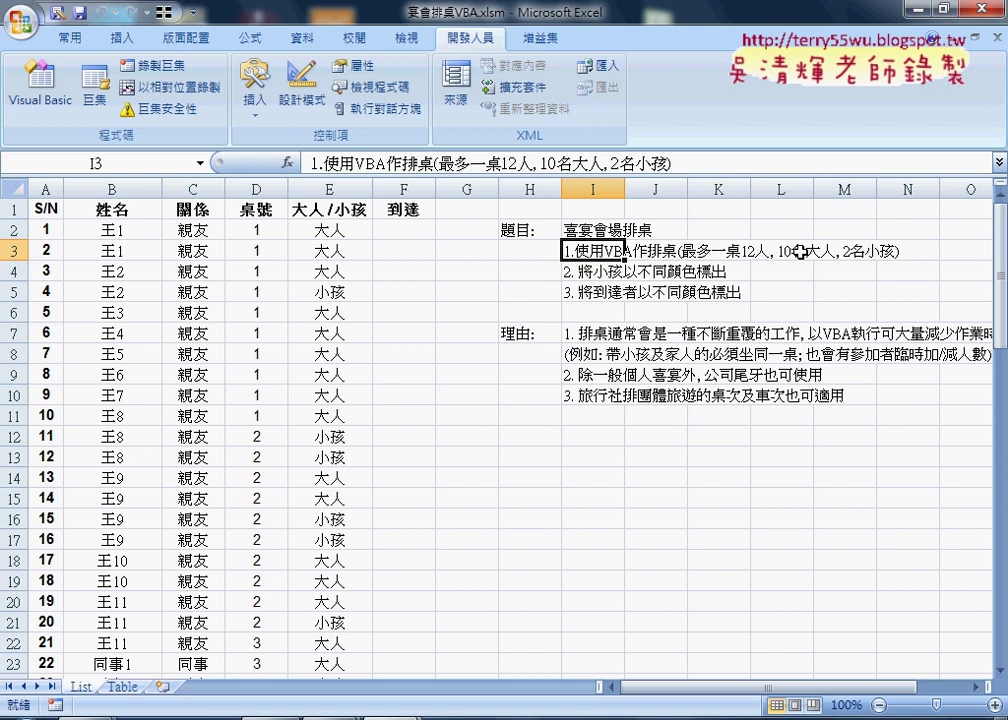
click(600, 272)
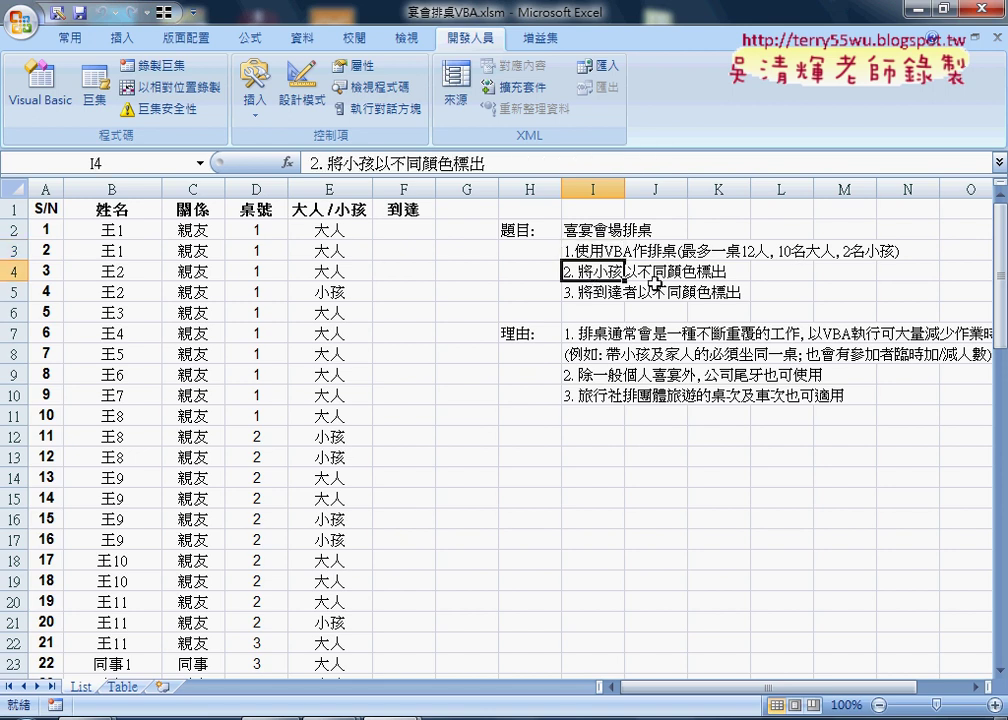
click(589, 292)
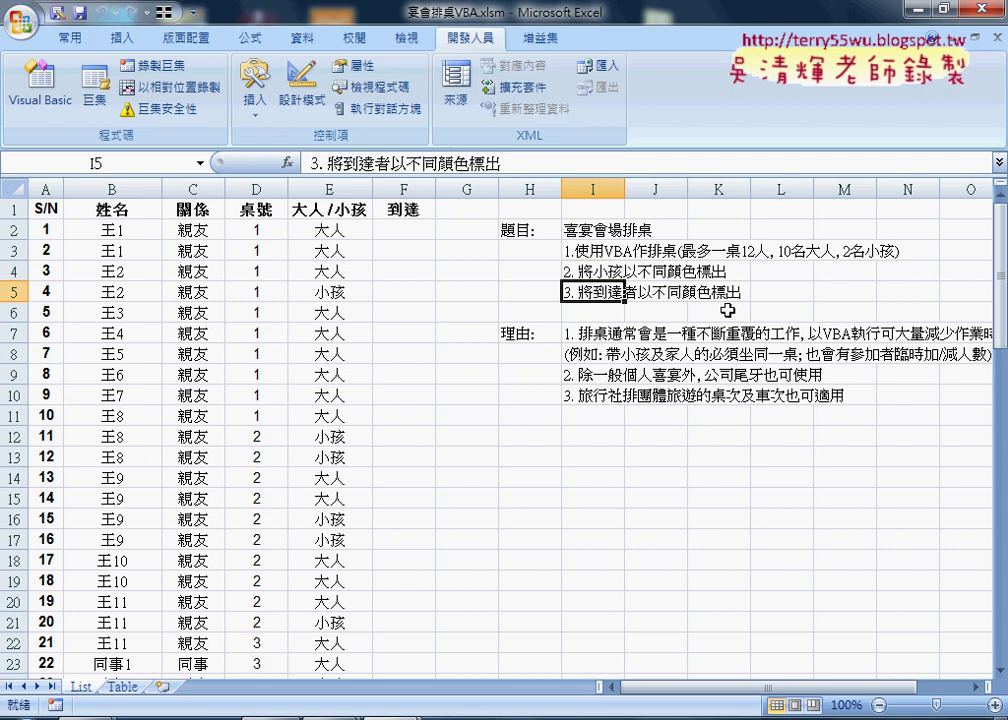
drag(590, 250, 592, 286)
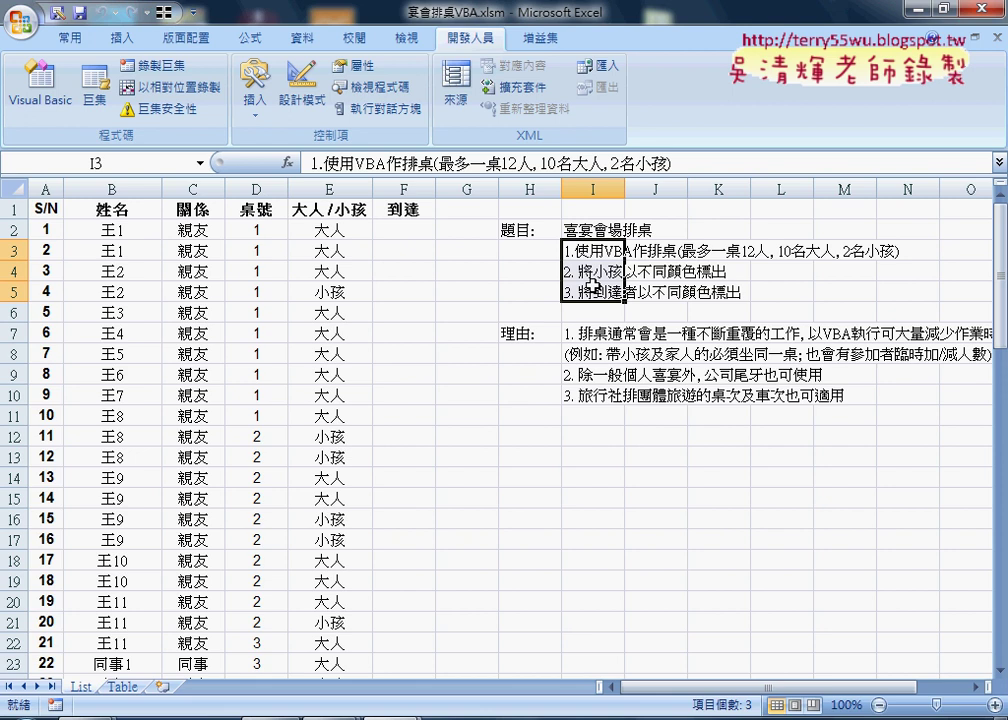
click(590, 333)
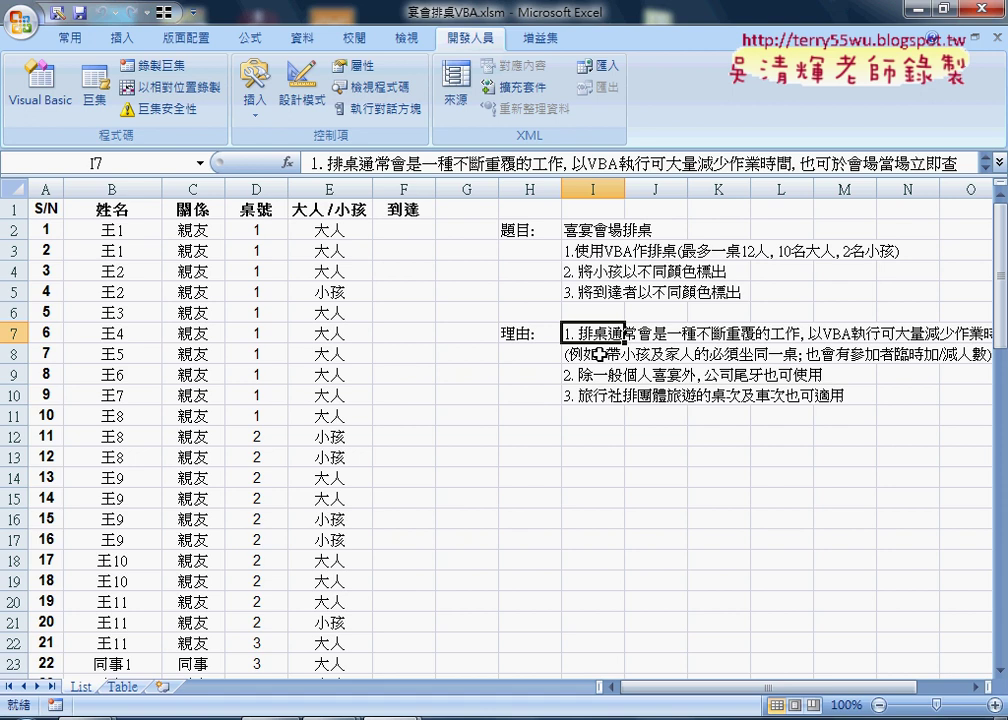
On the Table sheet, run Arrange and Clear alternately, end filled, and select the grid B3:H13
click(122, 687)
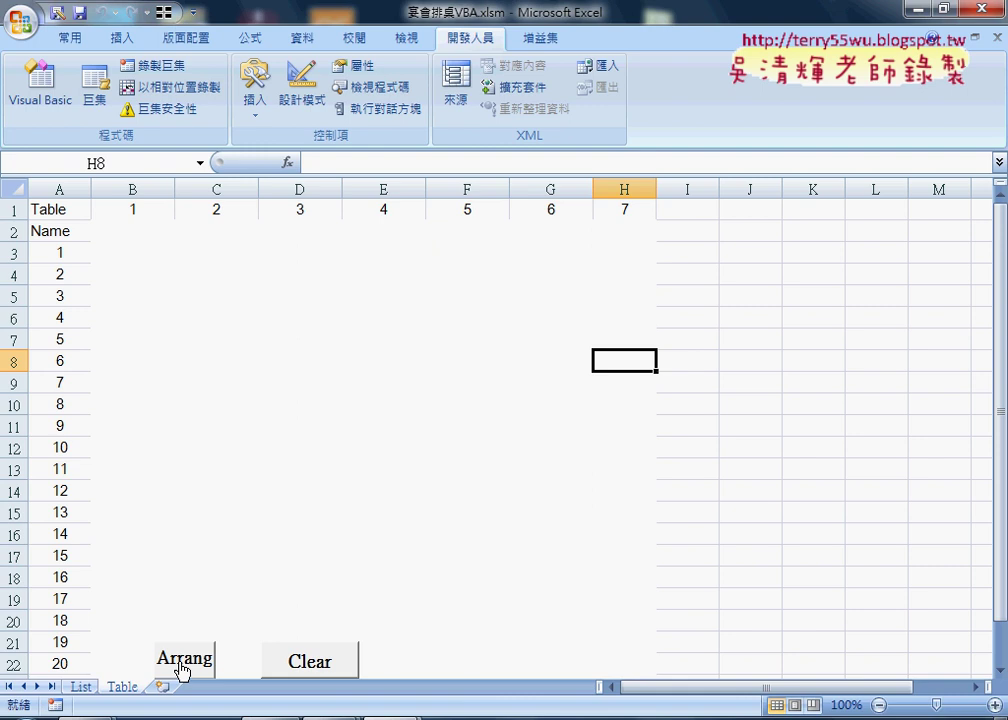
click(181, 668)
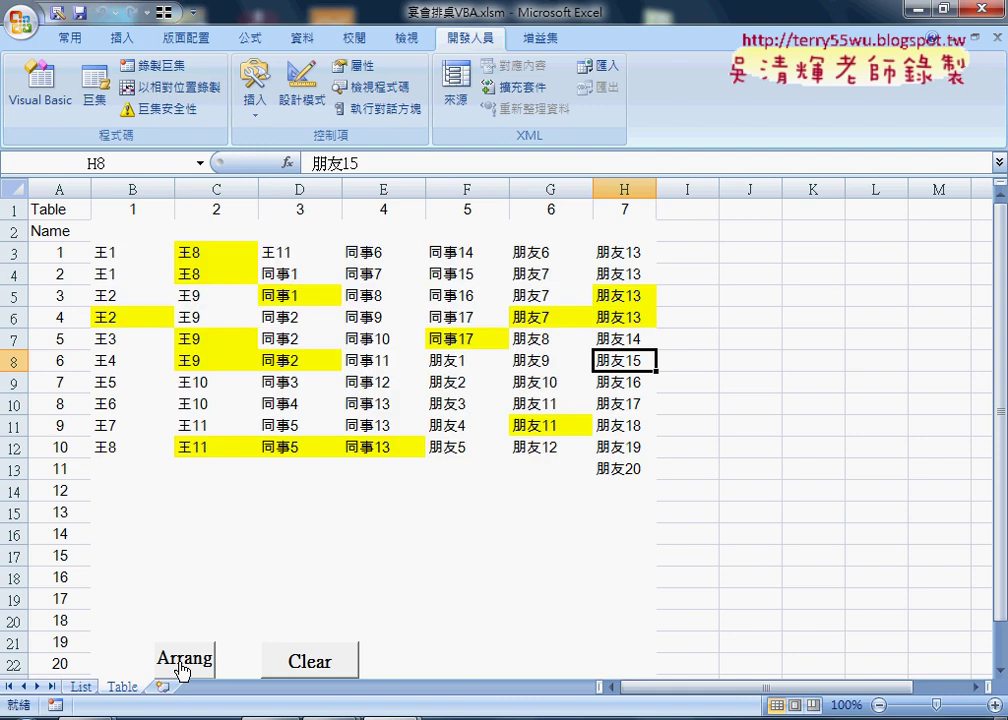
click(320, 675)
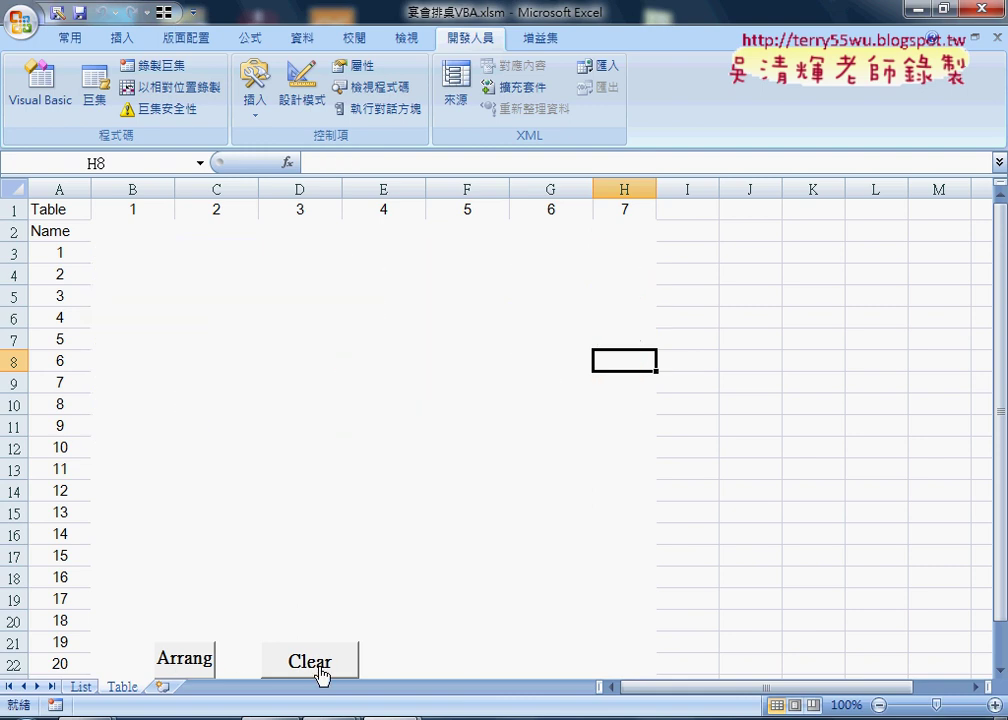
click(195, 665)
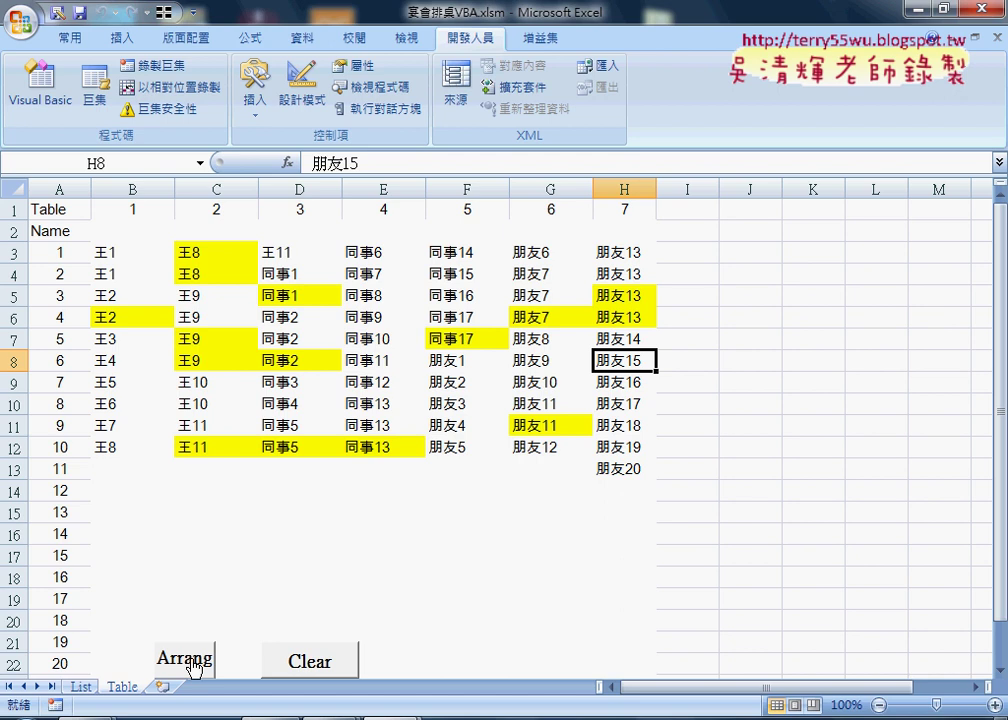
click(320, 663)
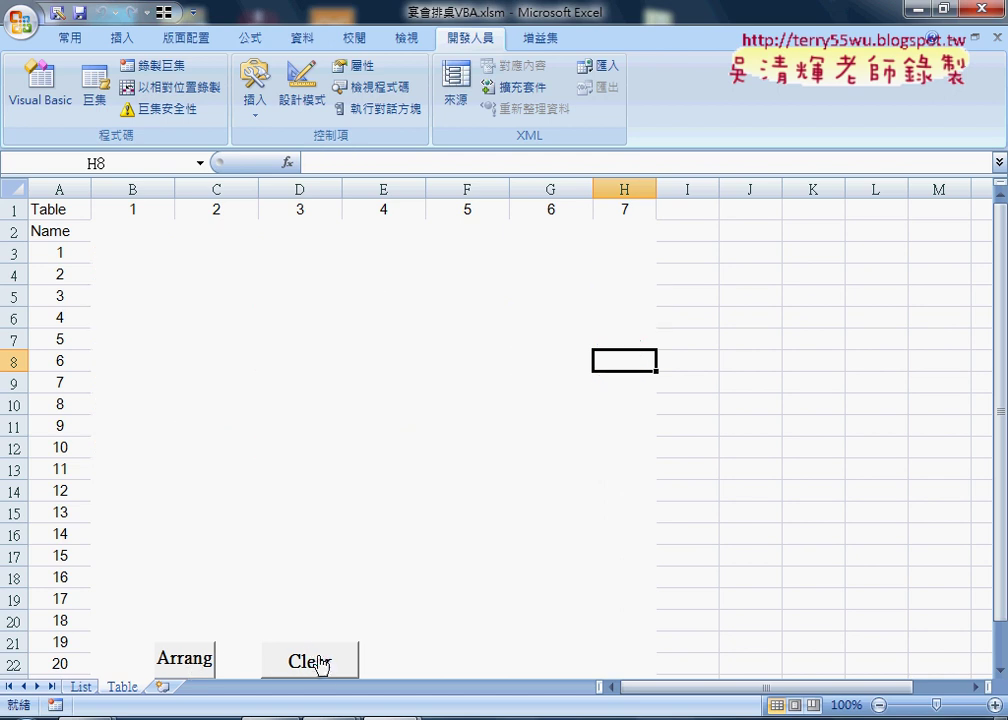
click(186, 668)
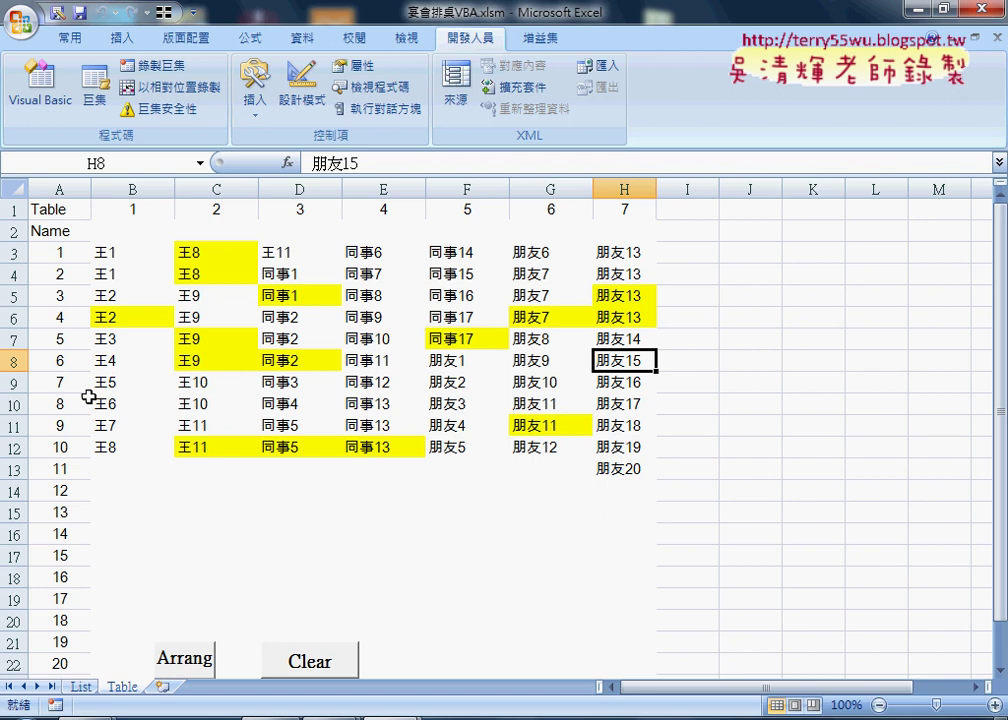
click(135, 251)
drag(135, 251, 607, 467)
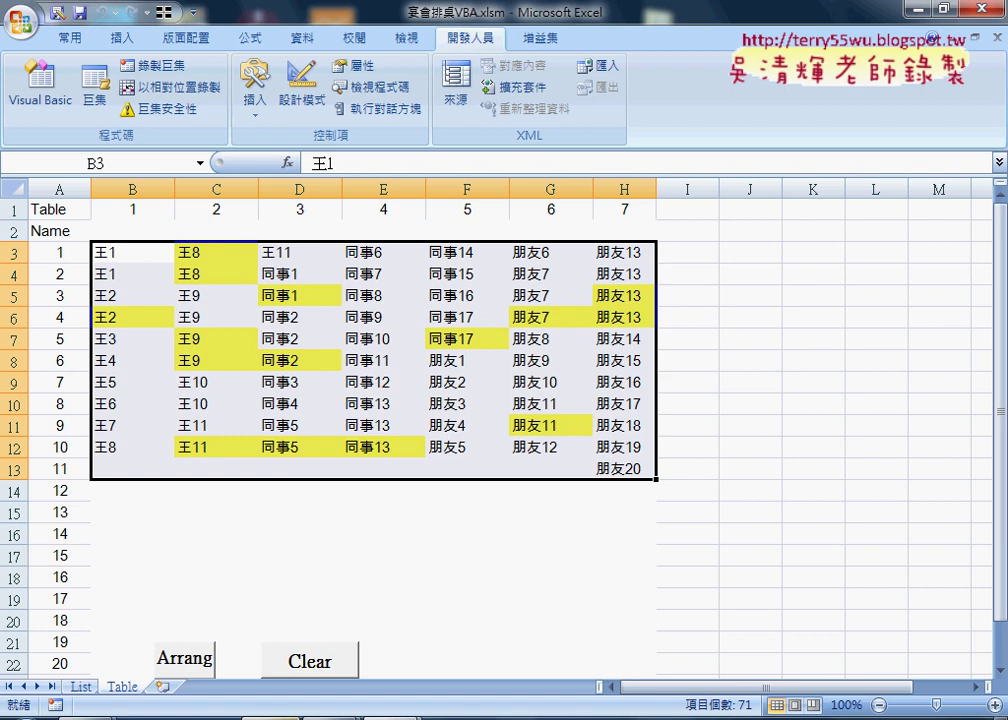
In Gmail, read the question about vanished gridlines and copying gridline formatting
click(230, 560)
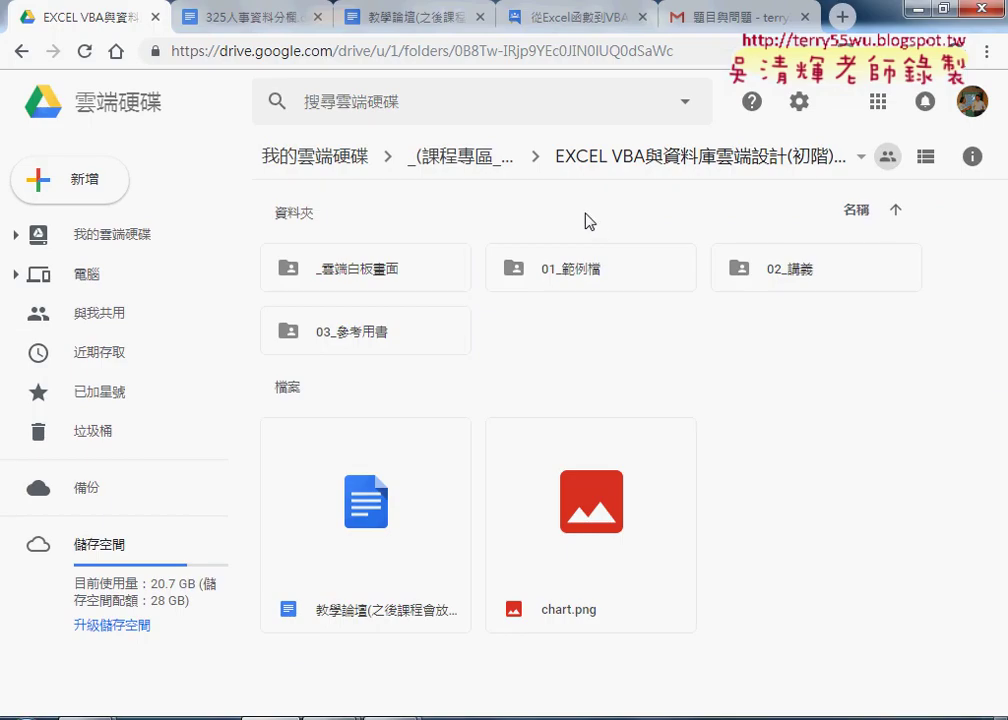
click(720, 17)
scroll(532, 320, down, 1)
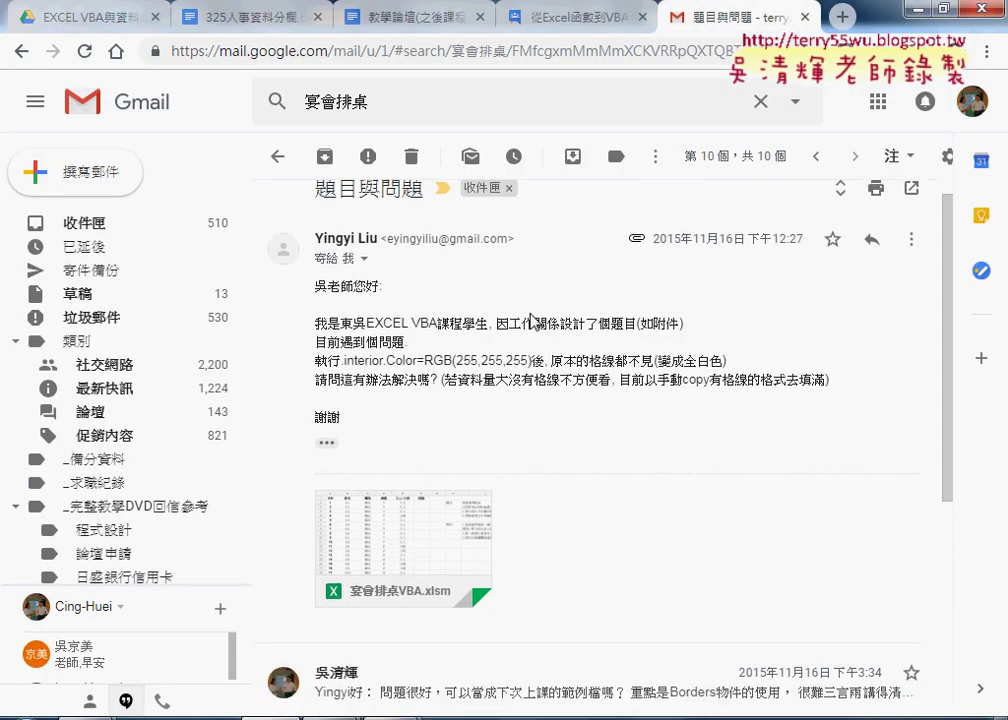
scroll(532, 320, down, 3)
scroll(533, 312, up, 2)
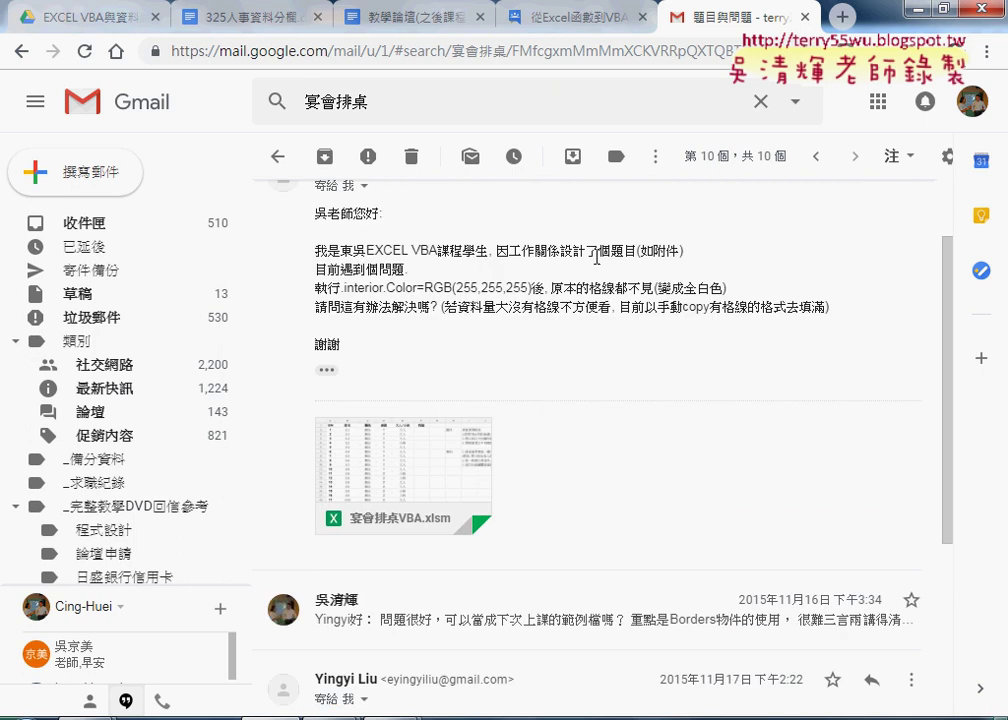
drag(340, 270, 405, 279)
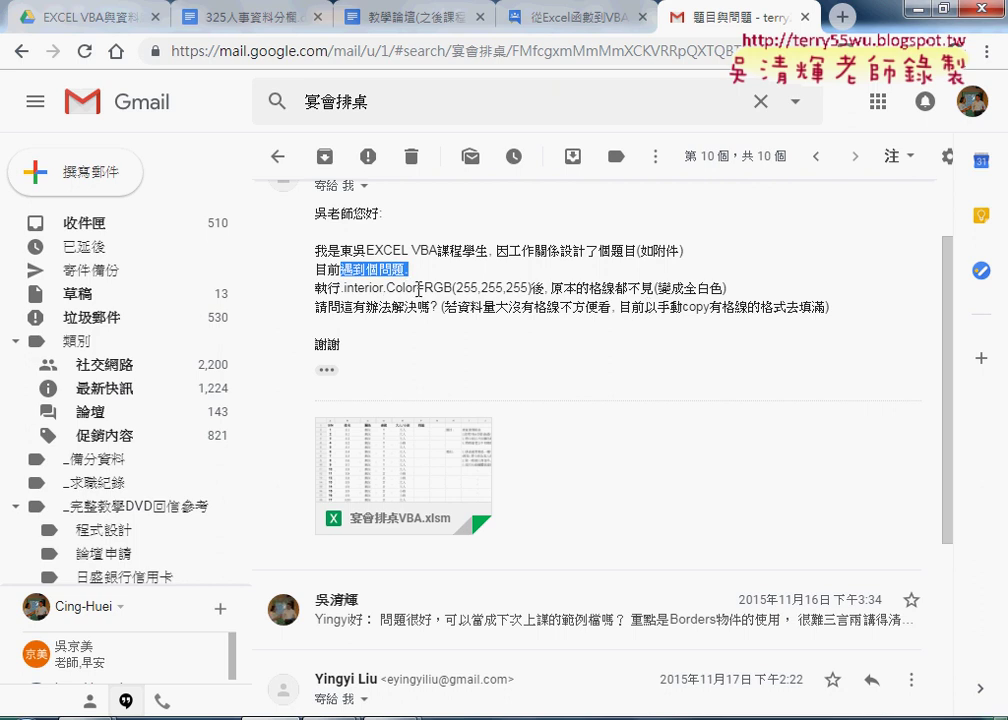
drag(341, 288, 733, 299)
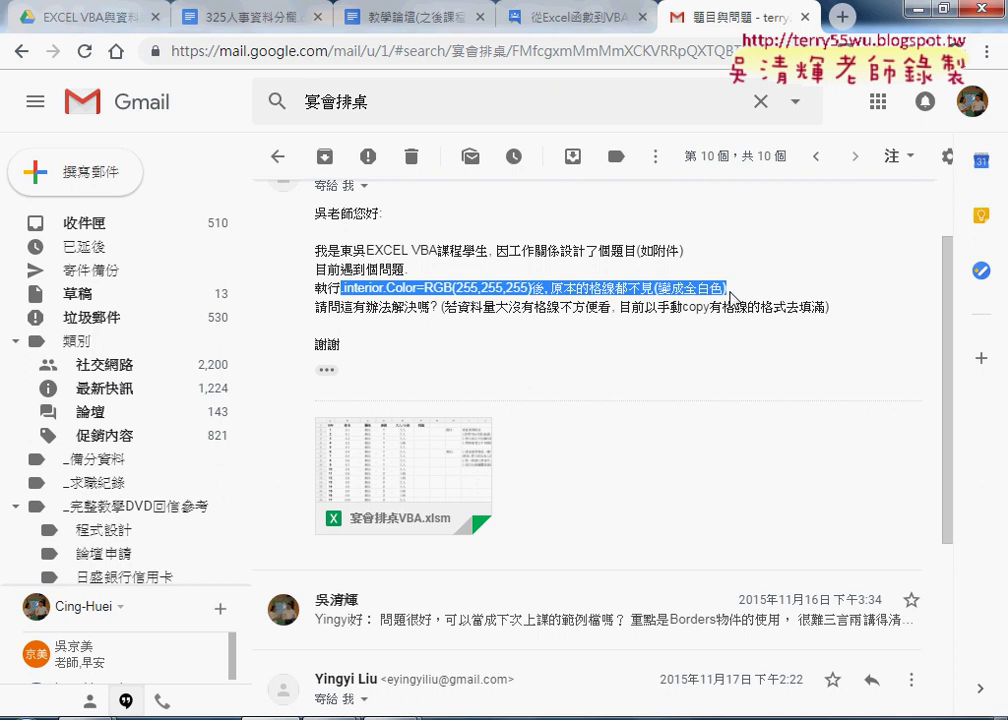
drag(534, 308, 808, 315)
click(643, 310)
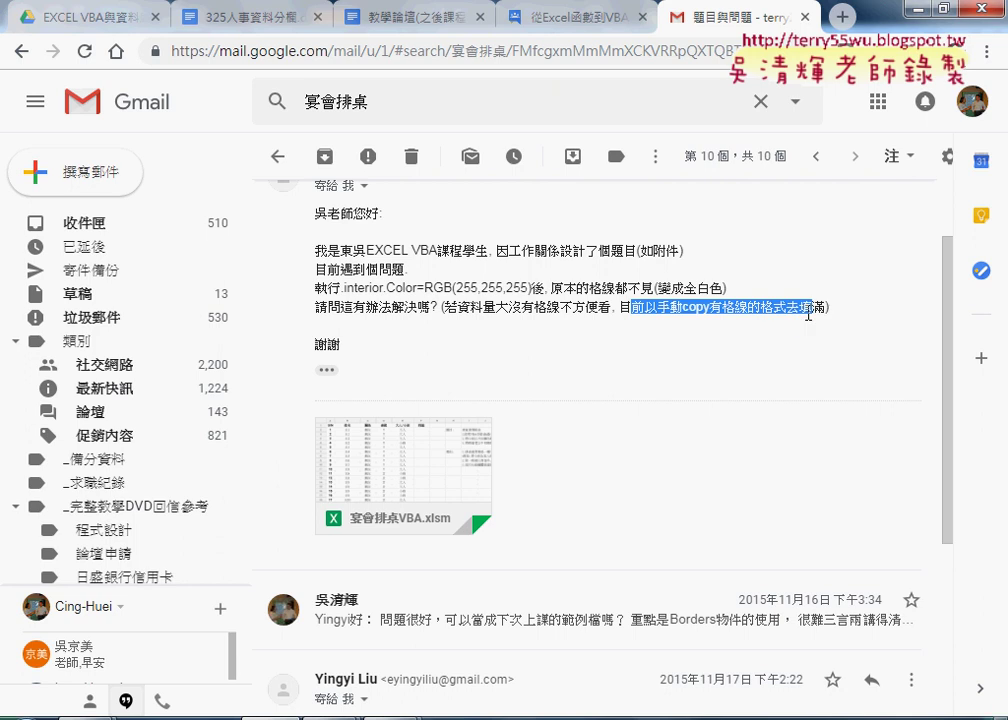
Read the reply, highlighting the words 浪費時間, then minimize Chrome
scroll(690, 320, down, 1)
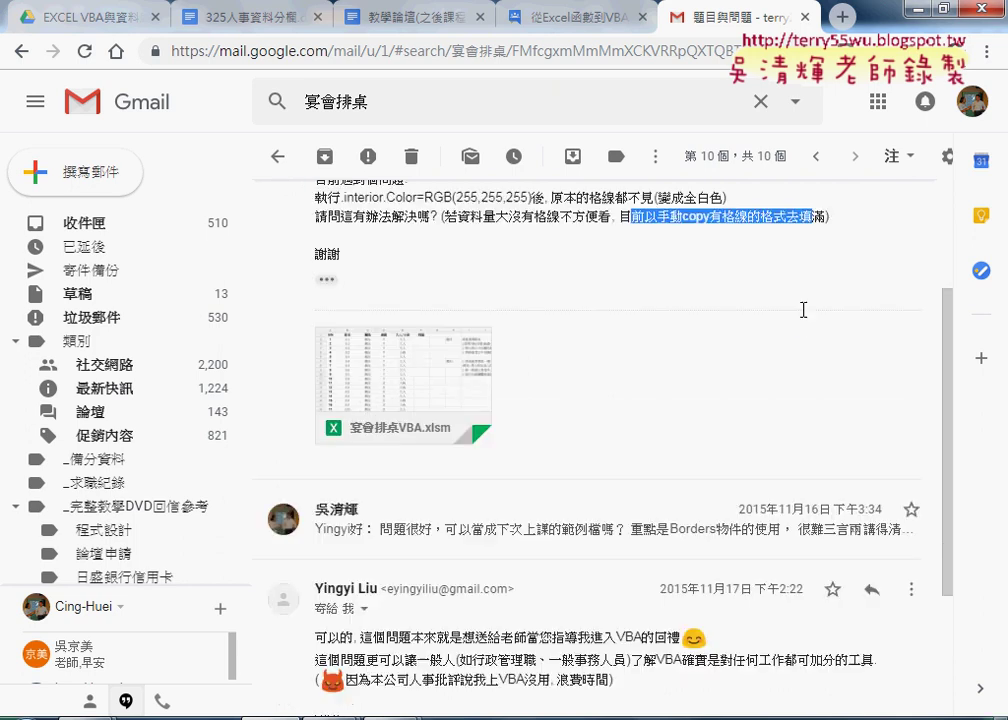
scroll(578, 330, down, 2)
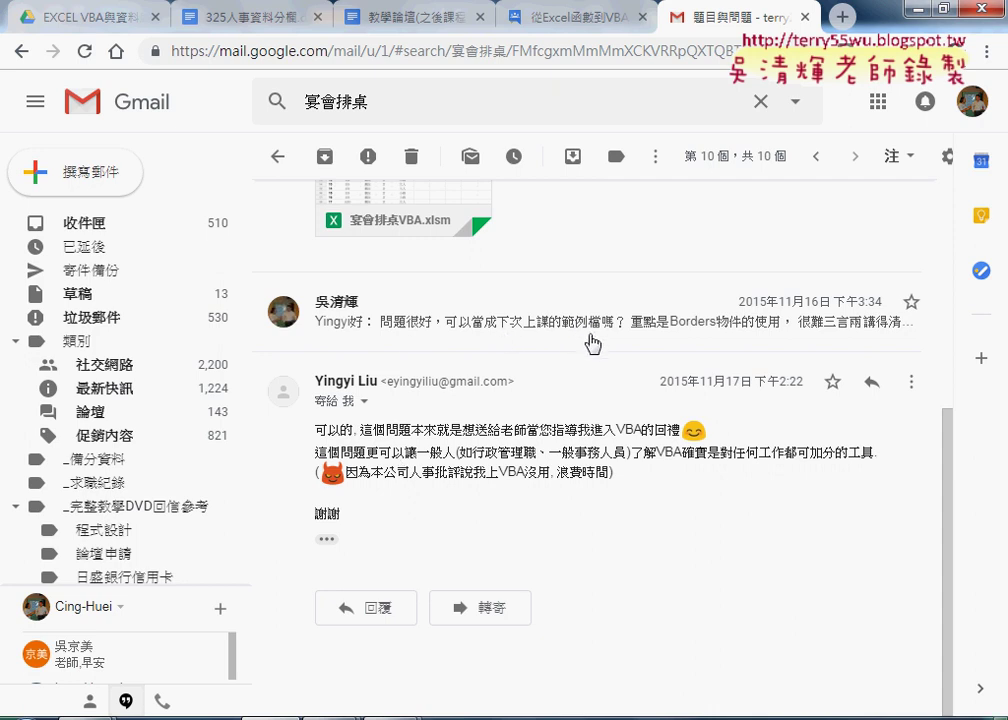
mouse_move(361, 432)
mouse_down()
mouse_move(627, 432)
mouse_move(715, 443)
mouse_up()
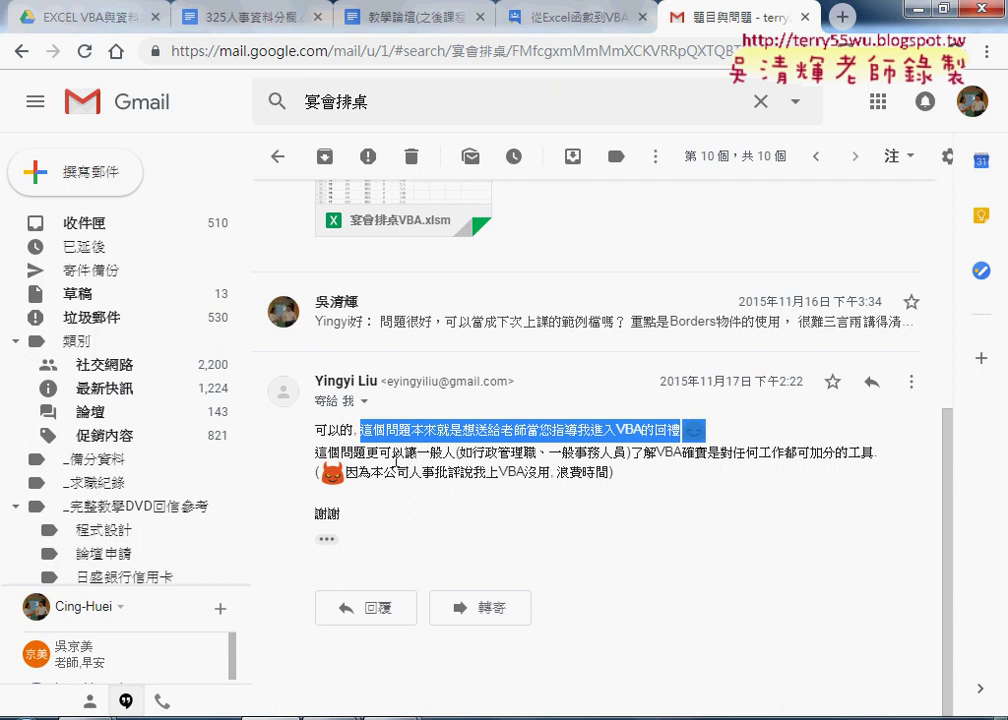
drag(392, 453, 872, 456)
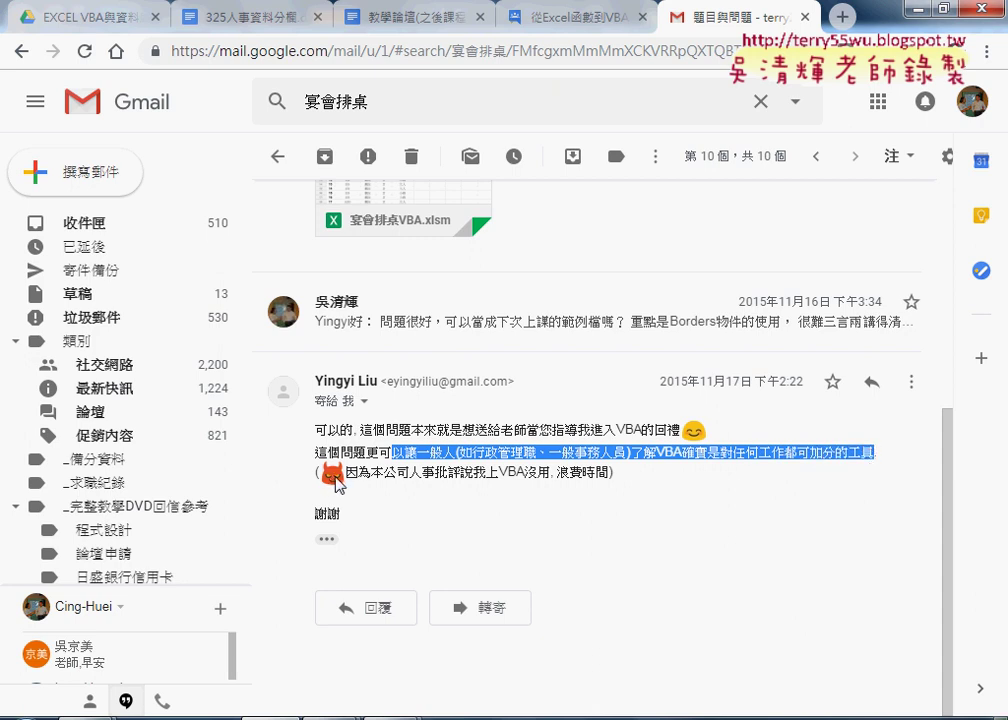
drag(346, 472, 437, 472)
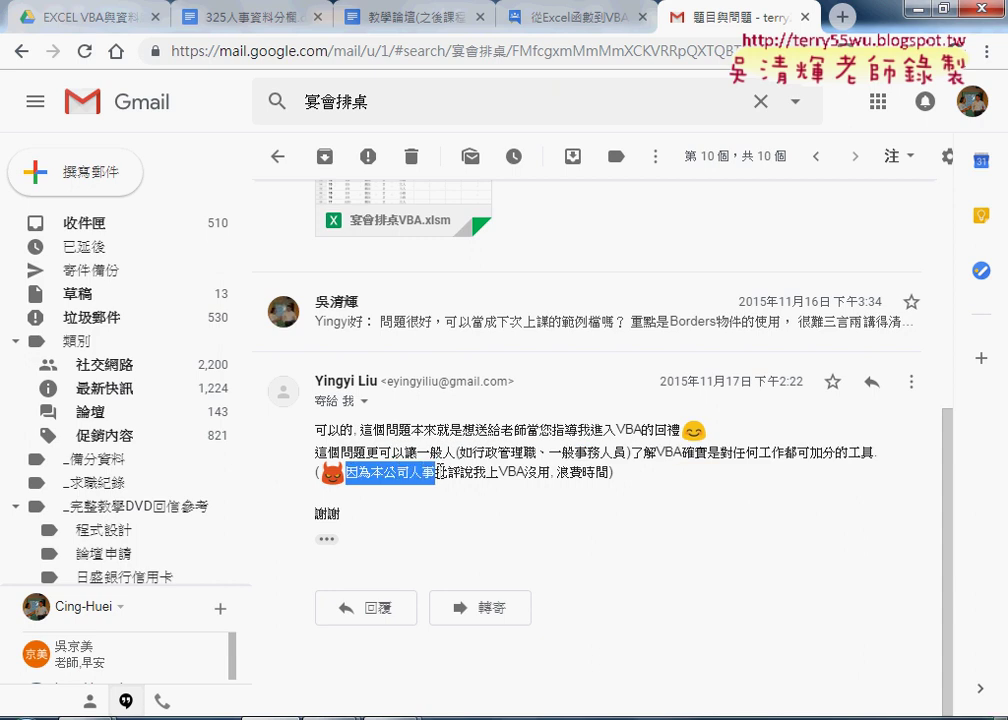
click(442, 473)
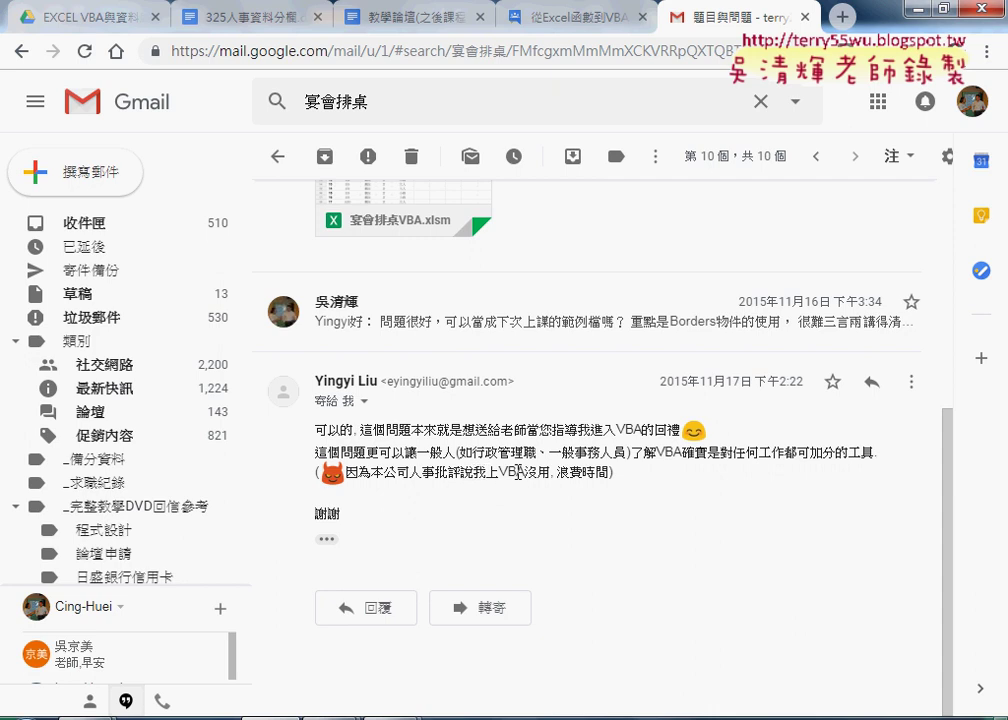
drag(608, 472, 559, 472)
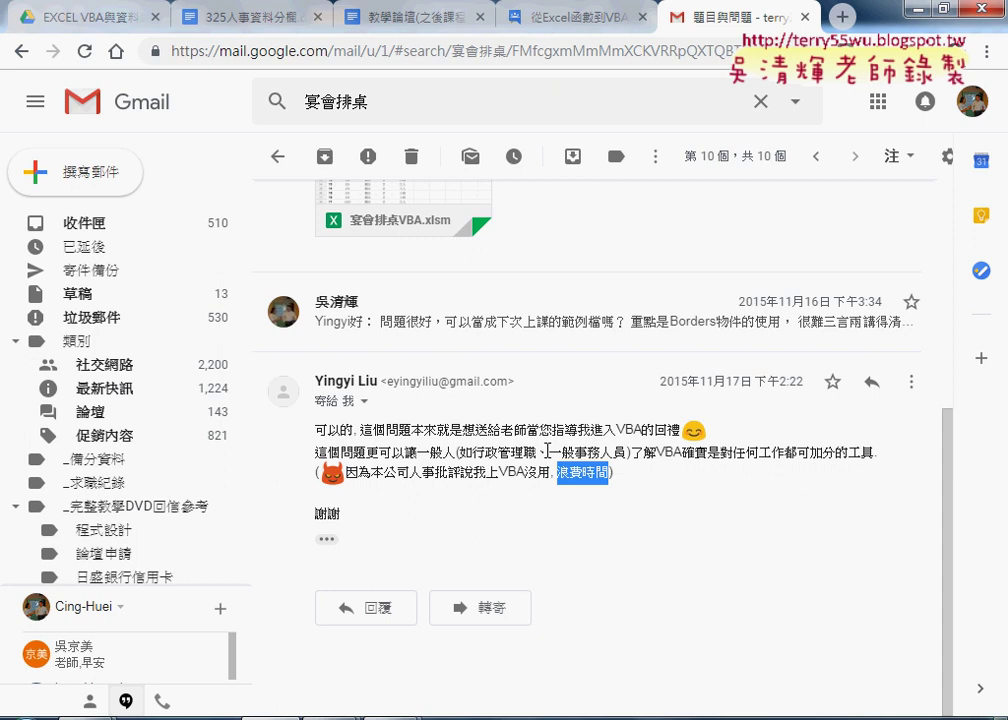
click(914, 11)
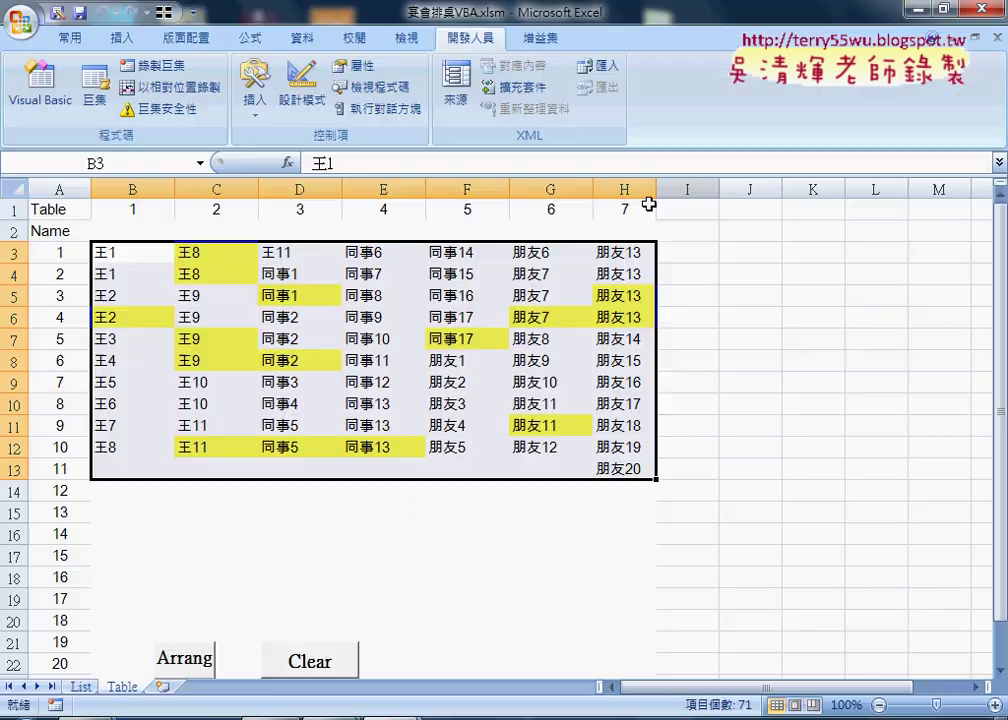
click(466, 338)
click(115, 256)
drag(164, 271, 608, 464)
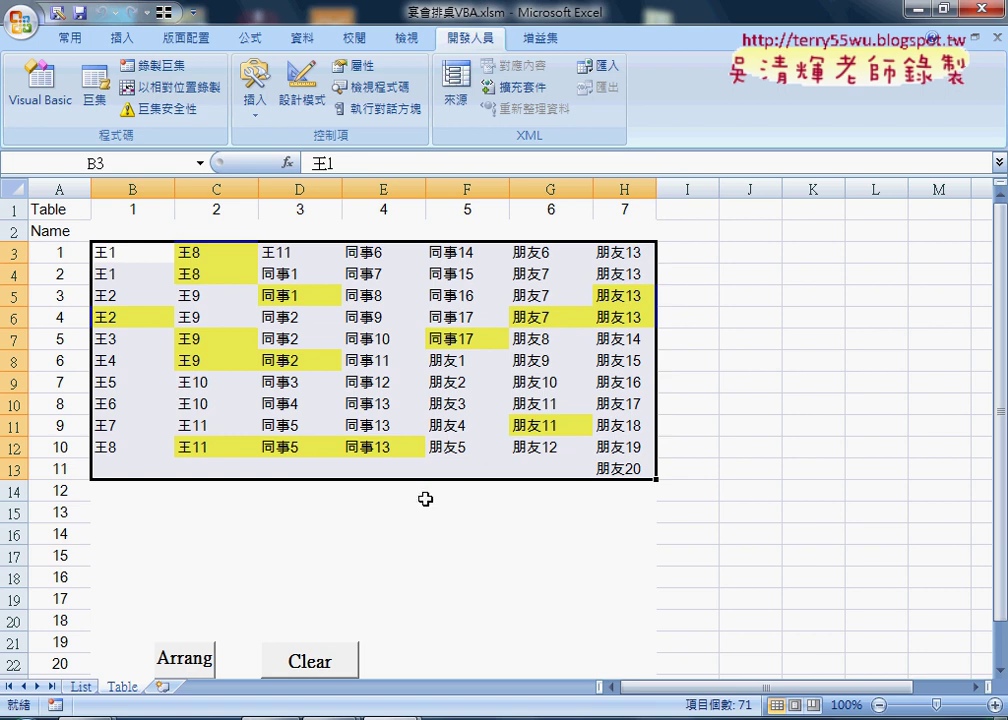
click(80, 687)
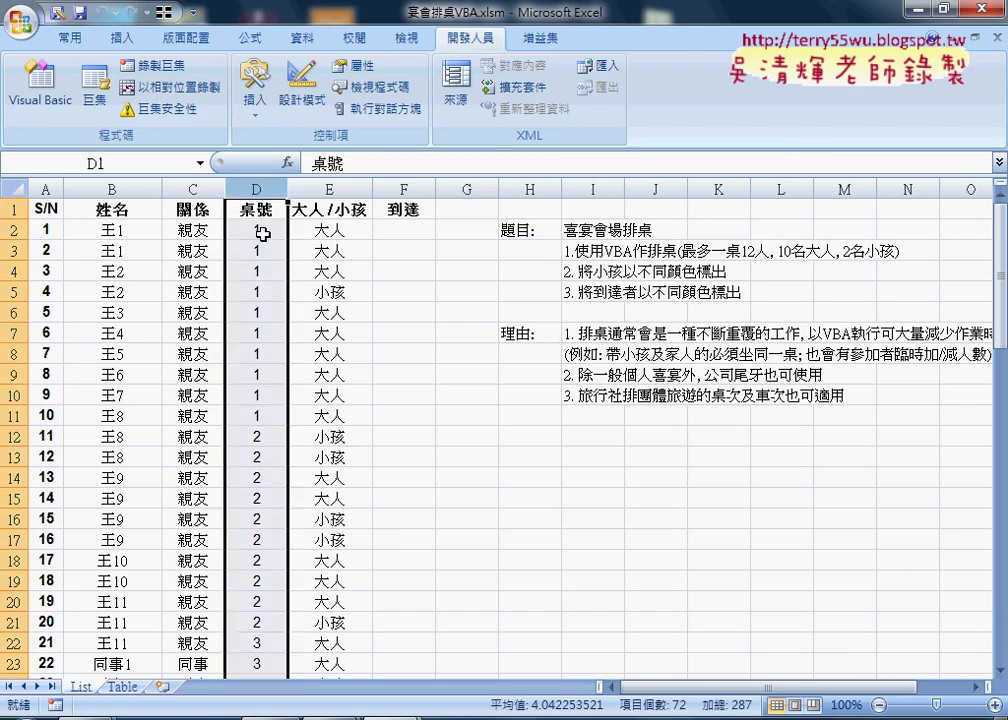
drag(257, 229, 257, 411)
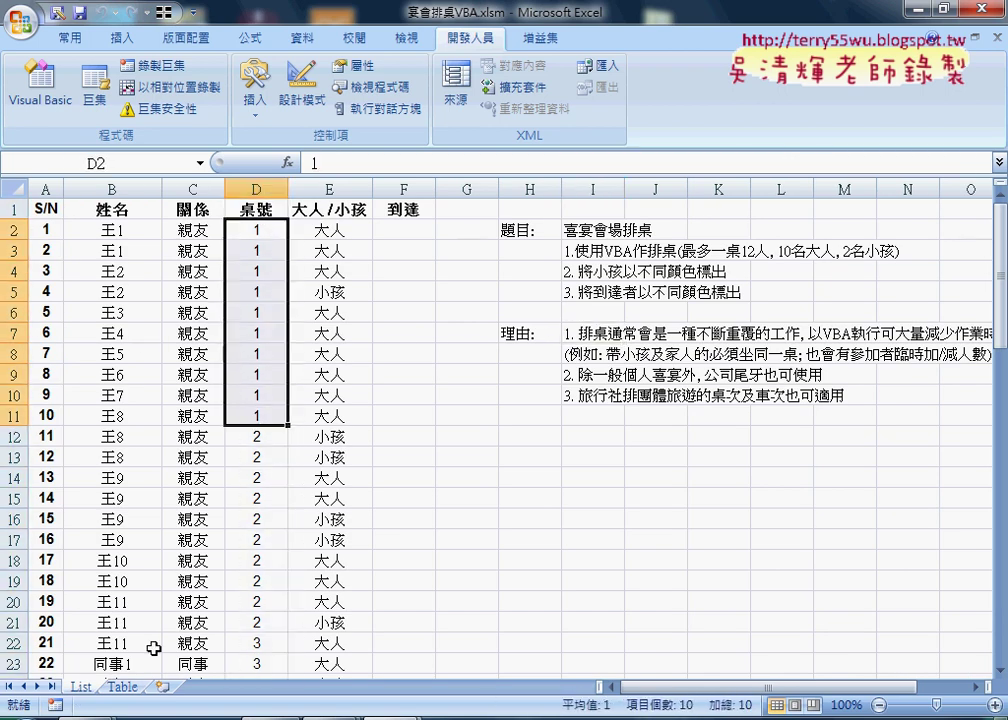
click(123, 687)
click(131, 192)
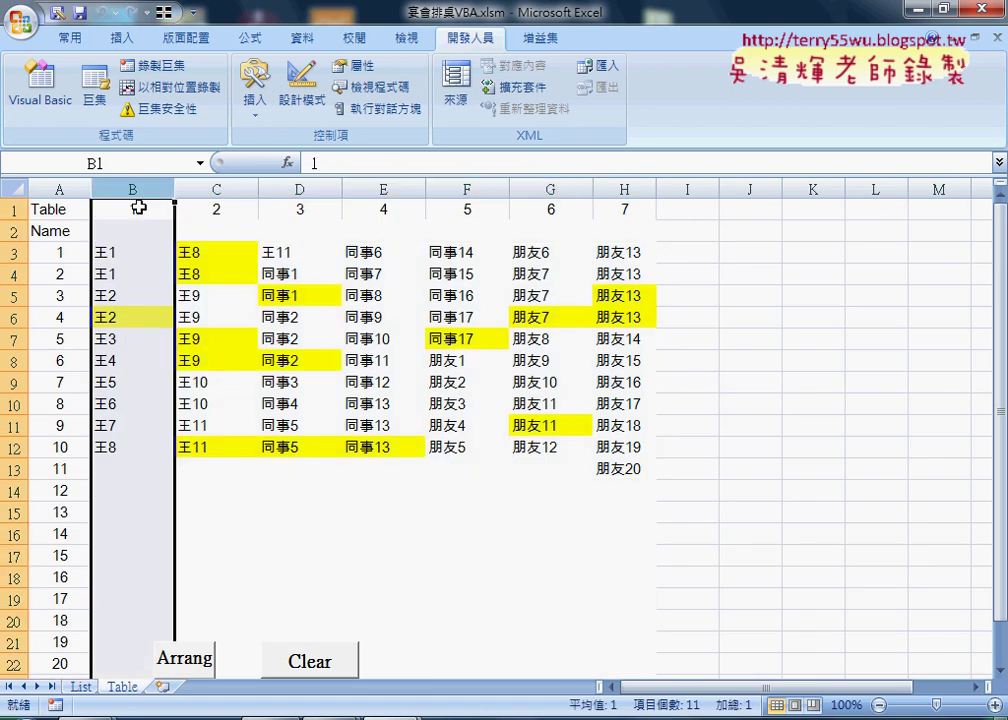
drag(119, 254, 122, 448)
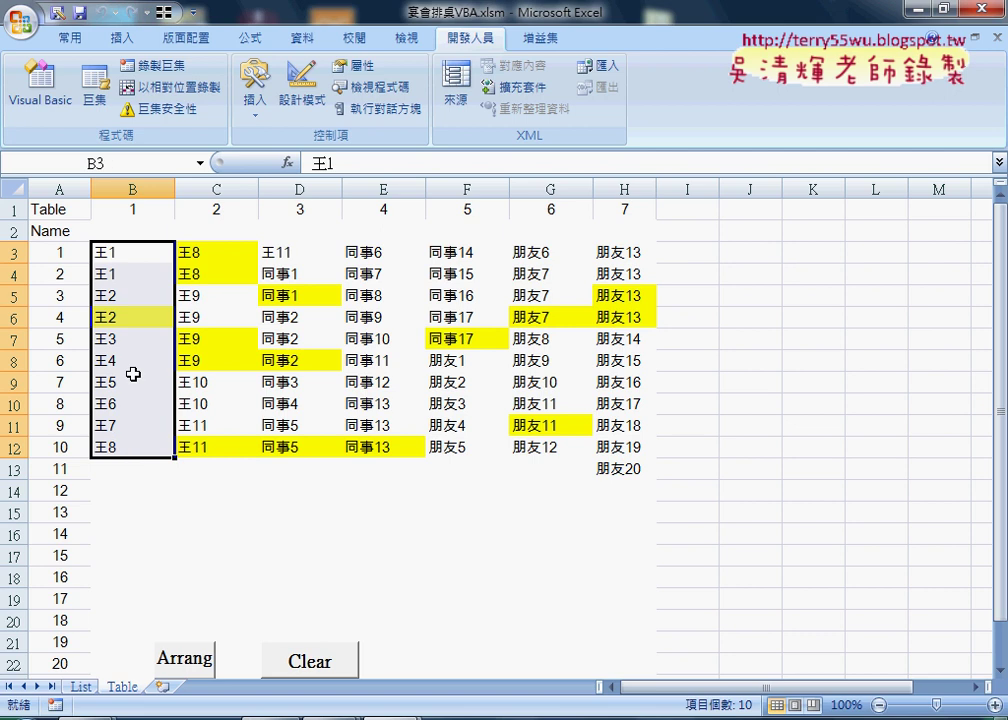
click(132, 314)
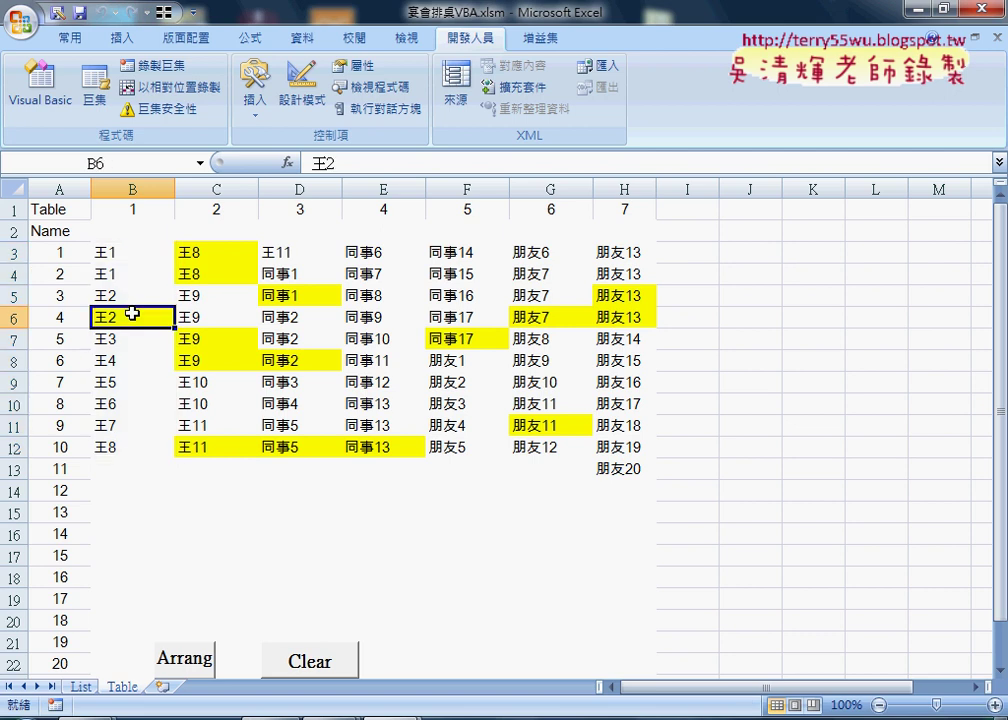
click(80, 687)
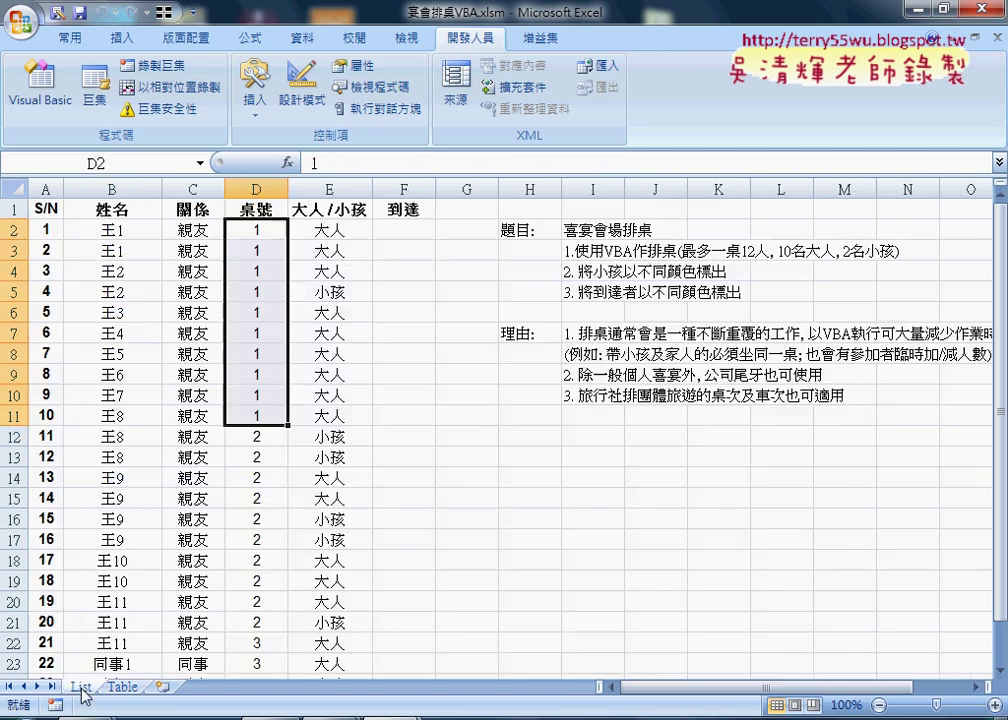
click(338, 440)
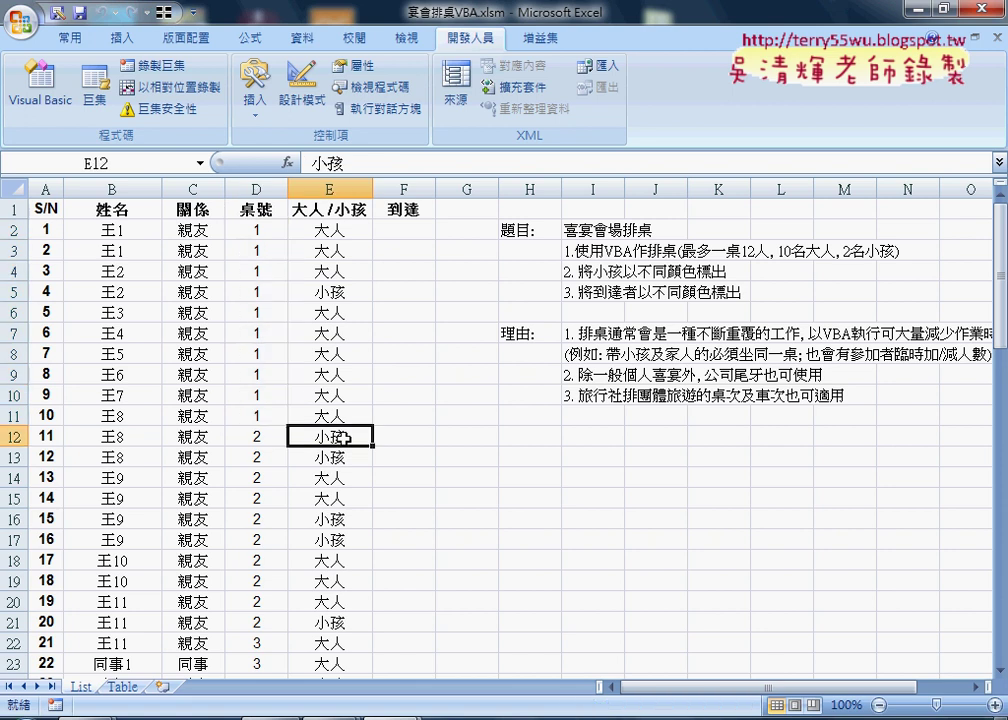
click(122, 687)
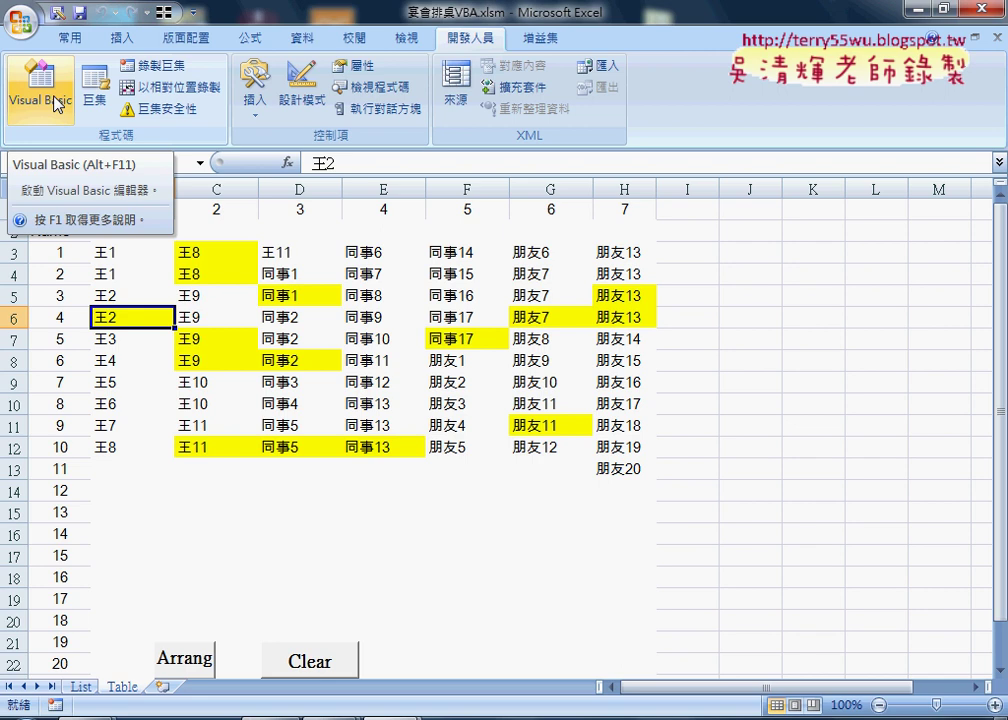
Open the Arrange button's assigned macro for editing through 指定巨集
right_click(197, 667)
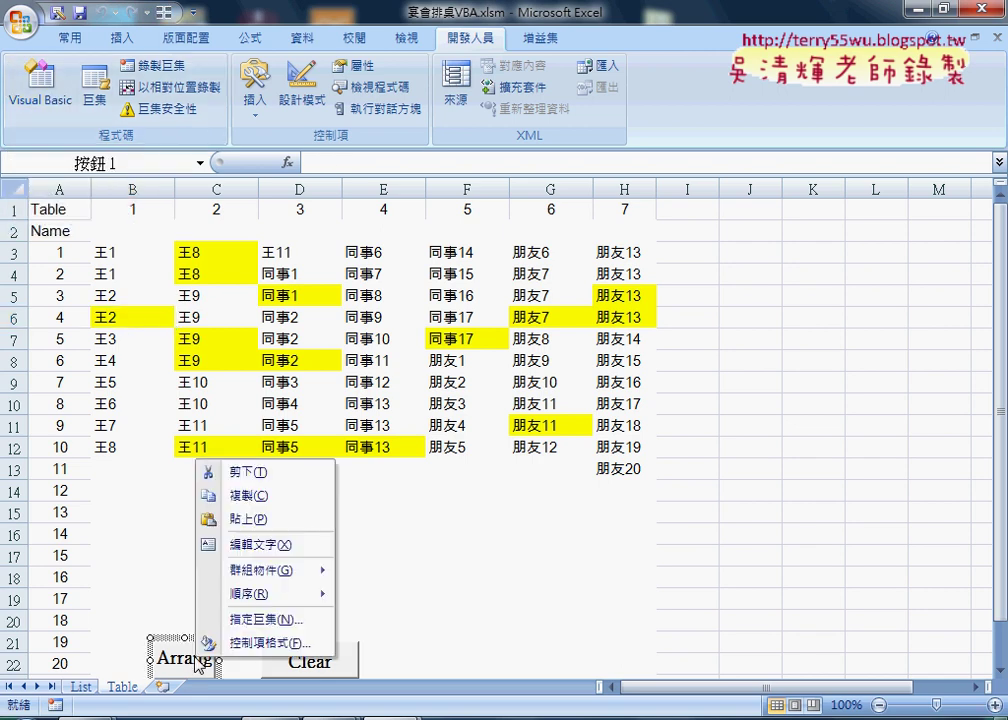
click(258, 621)
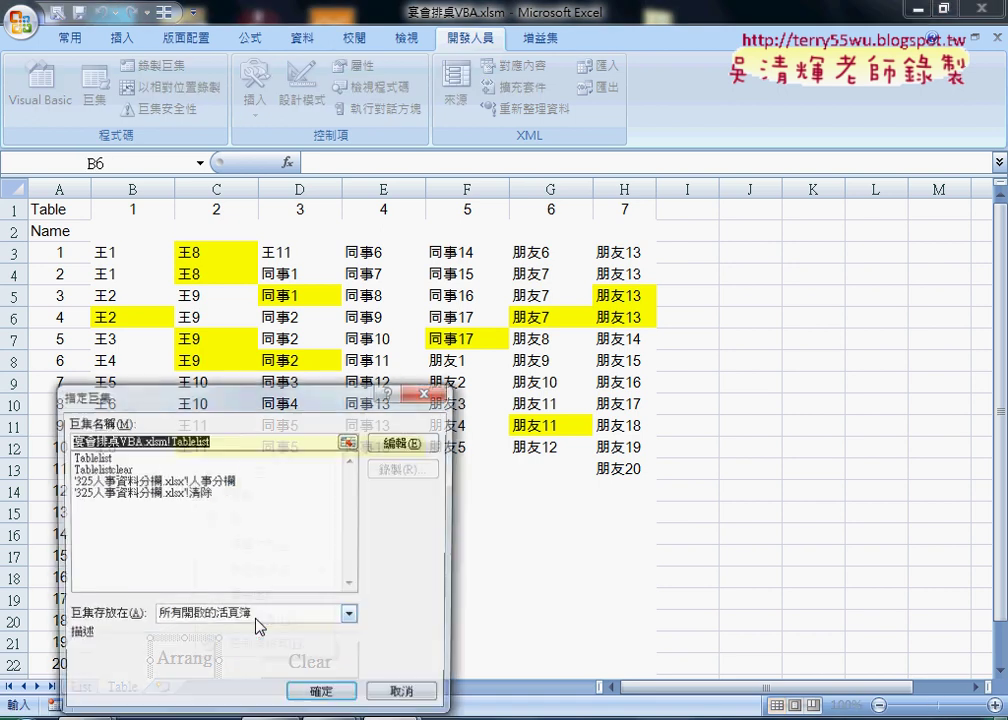
drag(286, 390, 558, 219)
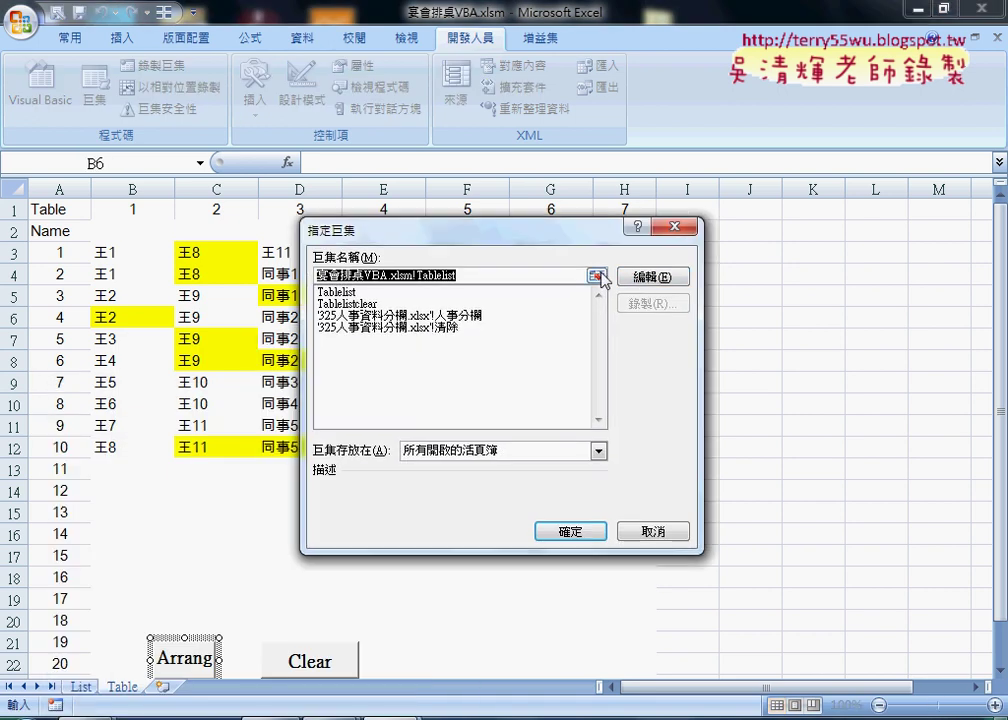
click(652, 279)
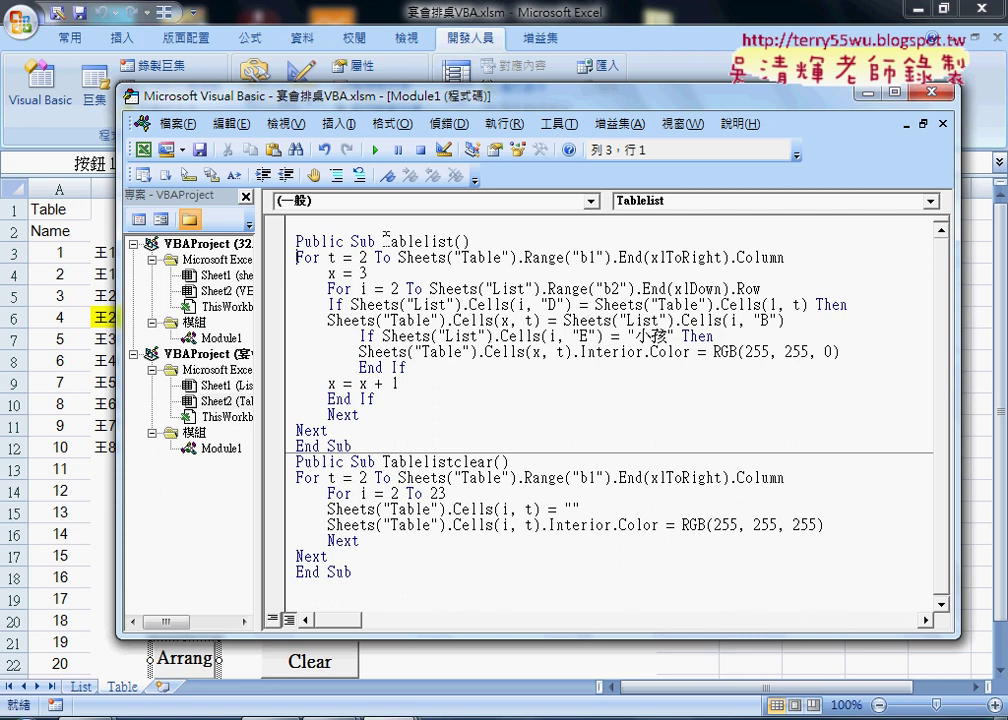
Point out the Tablelist and Tablelistclear procedures in Module1, ending in Tablelist
drag(383, 241, 455, 241)
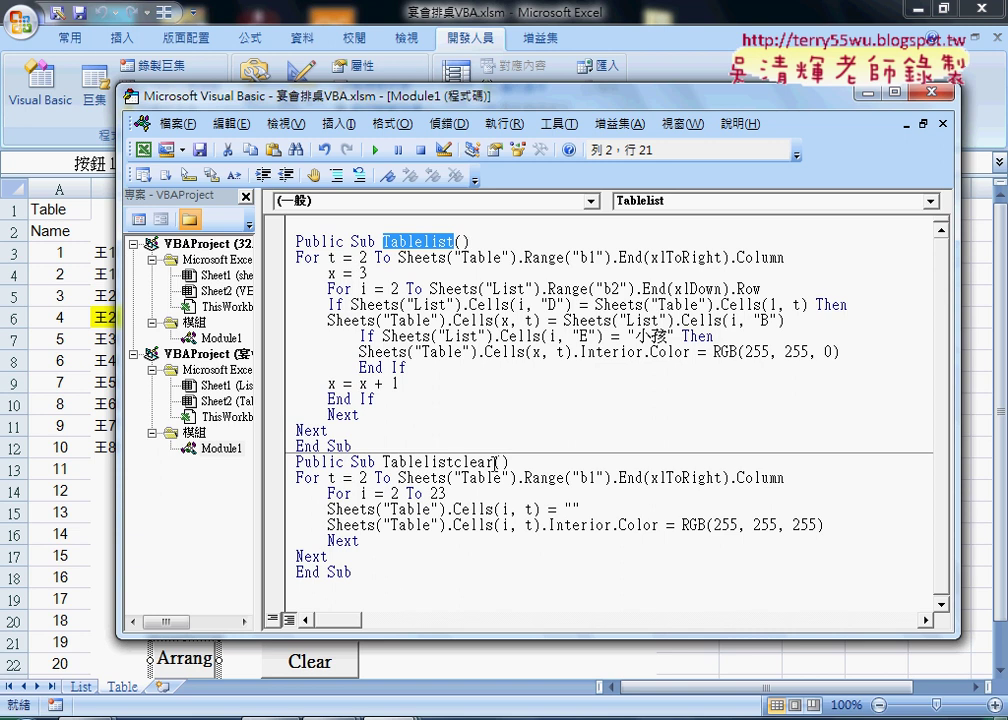
mouse_move(496, 462)
mouse_down()
mouse_move(393, 478)
mouse_move(385, 462)
mouse_up()
click(385, 367)
click(398, 510)
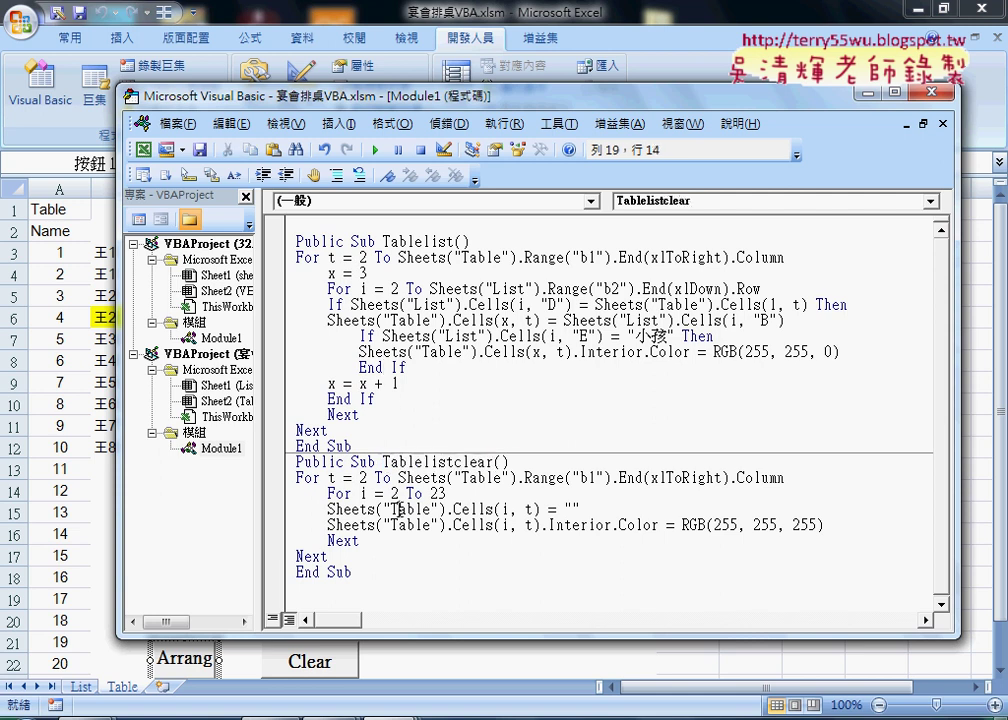
click(406, 355)
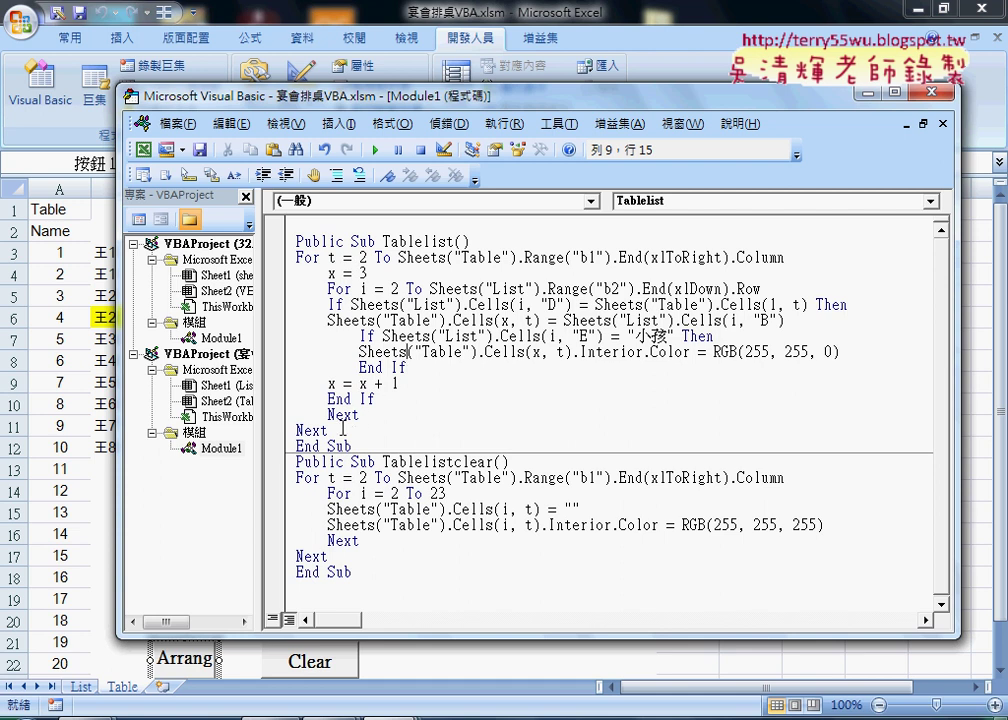
Indent the whole Tablelist body from For t to Next one level
drag(290, 444, 286, 257)
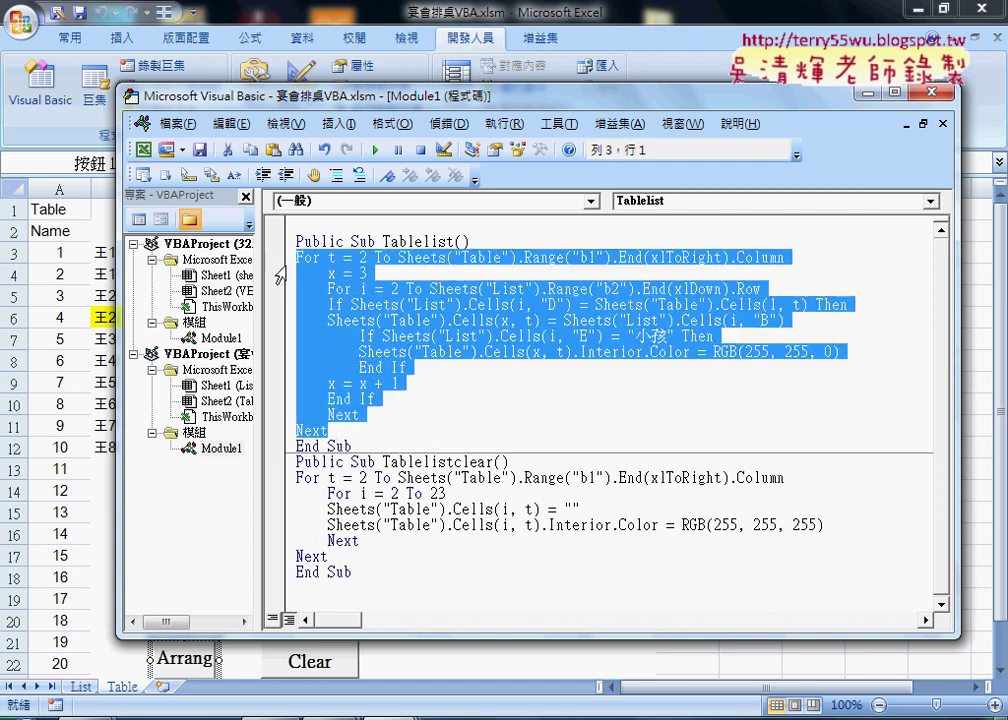
key(Tab)
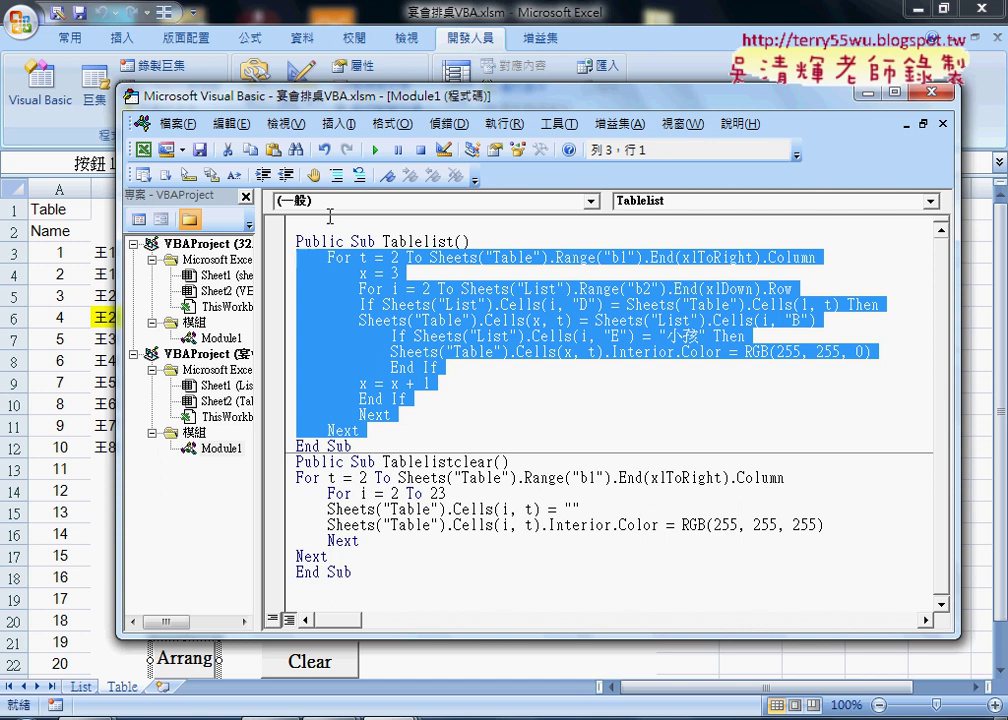
click(335, 257)
click(337, 428)
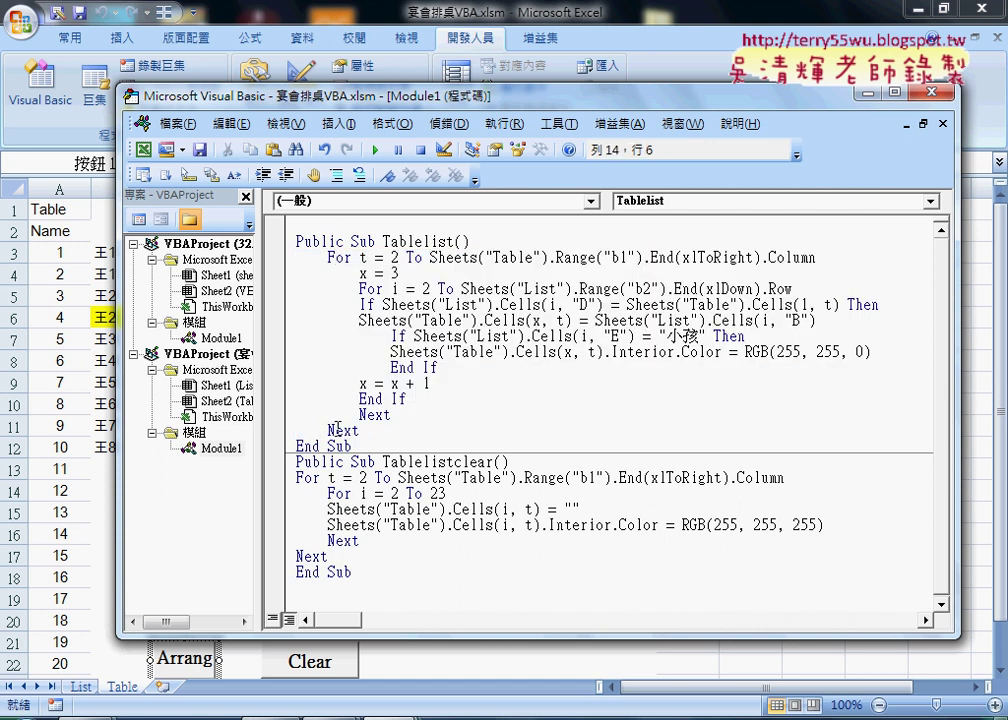
click(360, 288)
click(360, 304)
Indent the inner If block, its nested lines and the yellow-colouring line one more level each
mouse_move(290, 398)
mouse_down()
mouse_move(305, 300)
mouse_move(284, 318)
mouse_up()
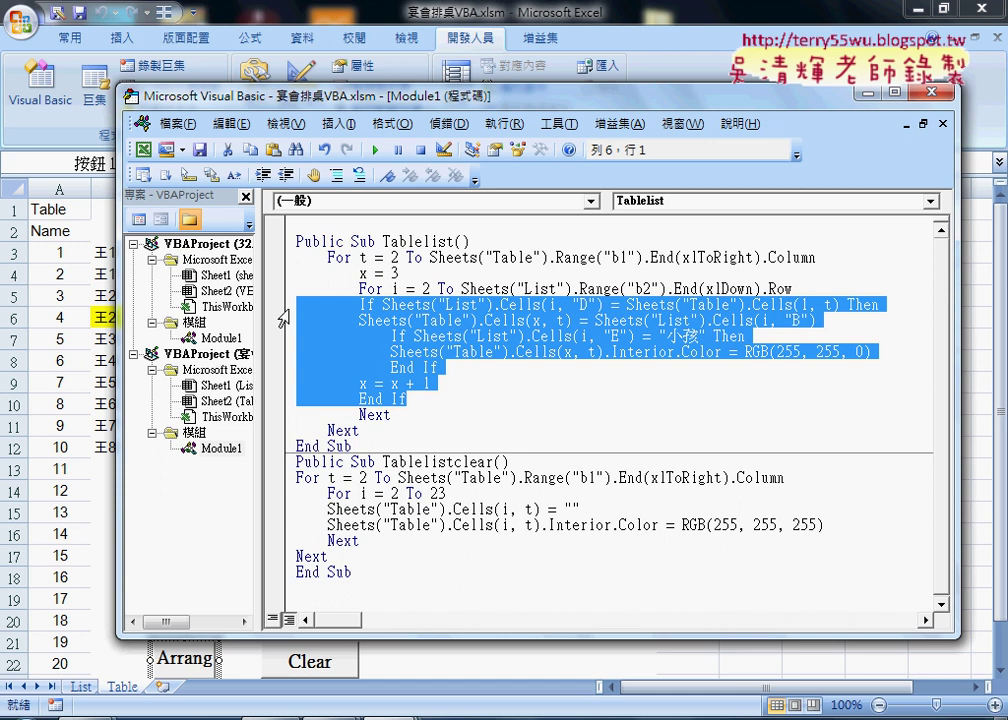
key(Tab)
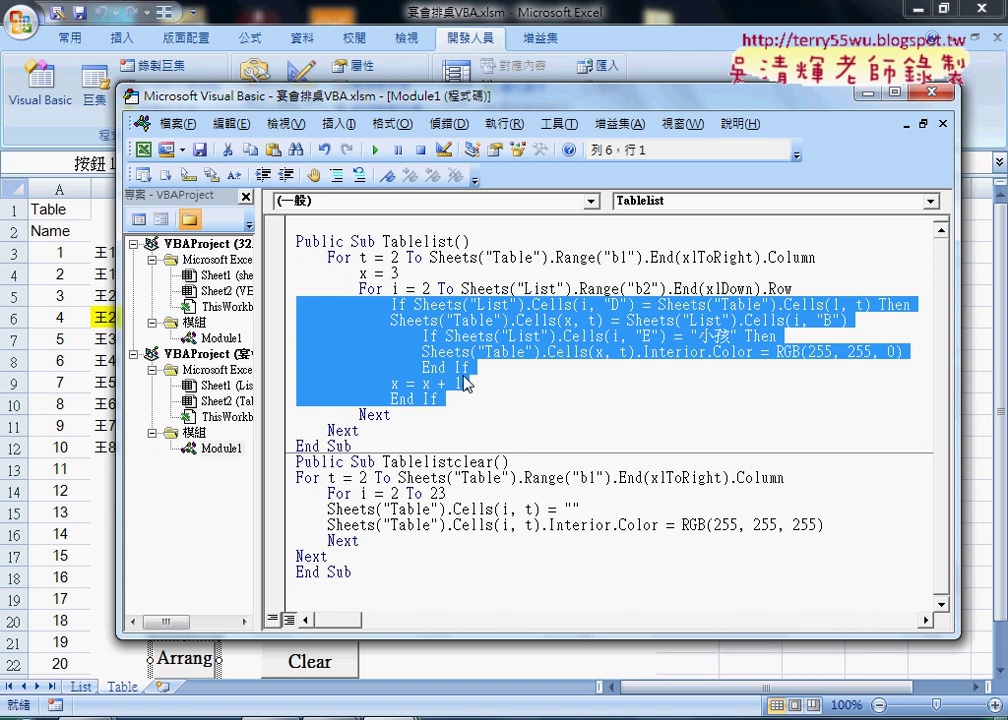
mouse_move(461, 383)
mouse_down()
mouse_move(271, 332)
mouse_move(271, 318)
mouse_up()
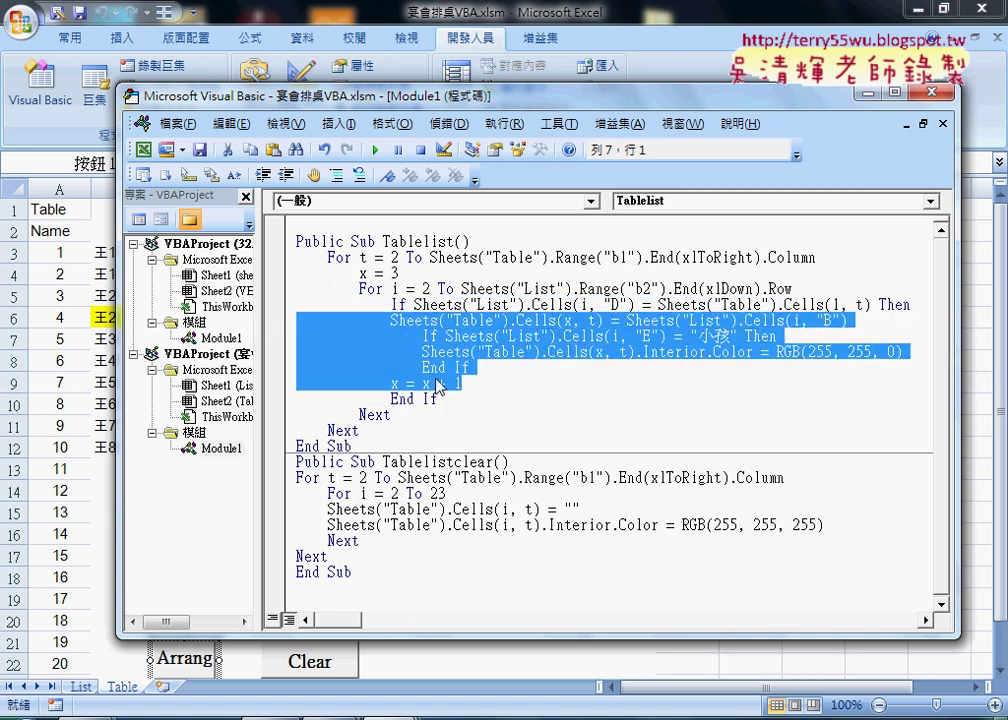
key(Tab)
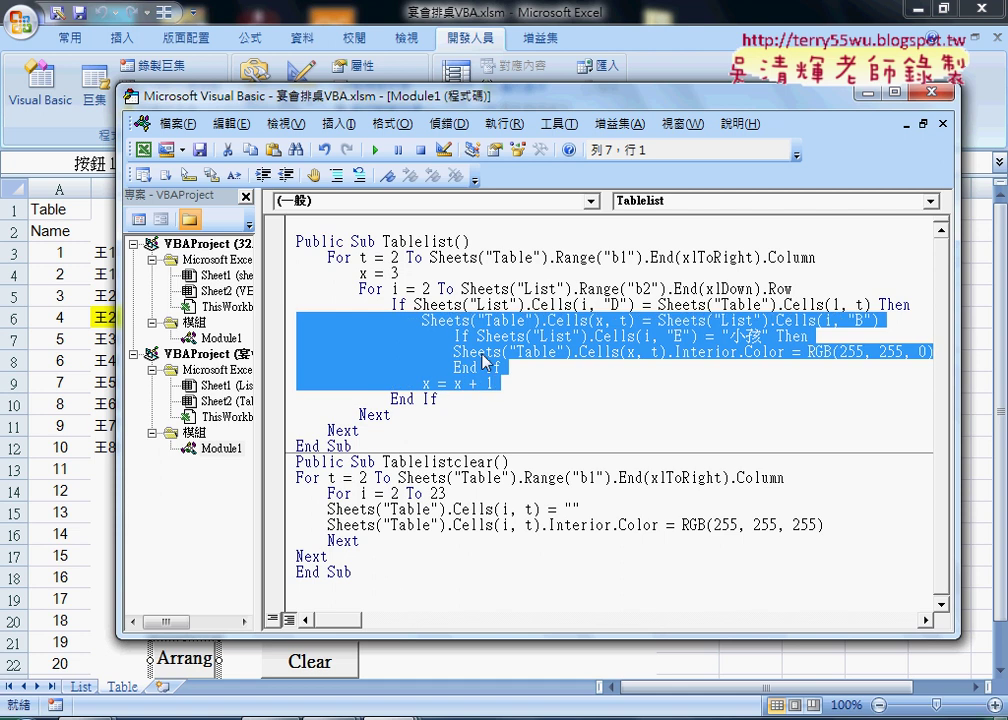
click(469, 352)
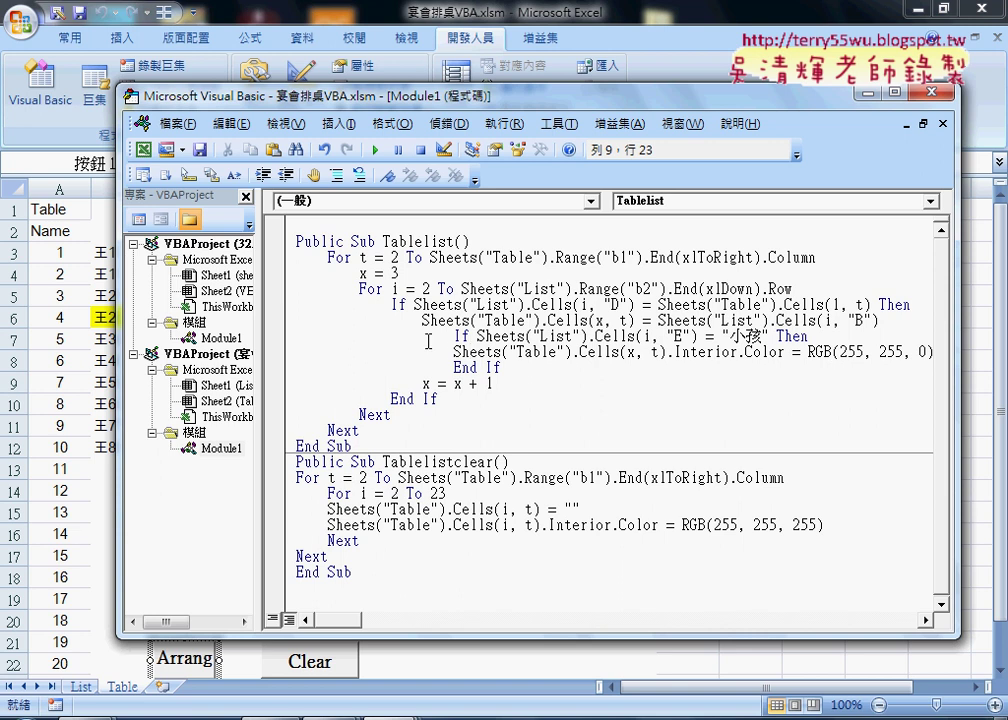
click(454, 352)
key(Tab)
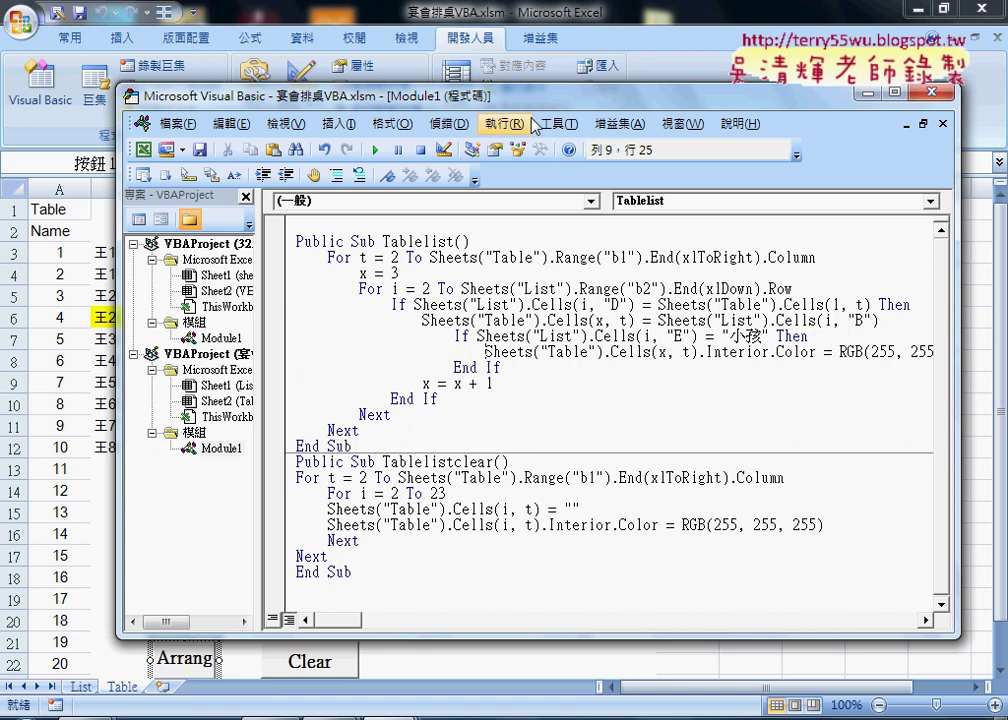
Run Tablelistclear to empty the Table sheet grid
drag(400, 95, 492, 98)
click(545, 497)
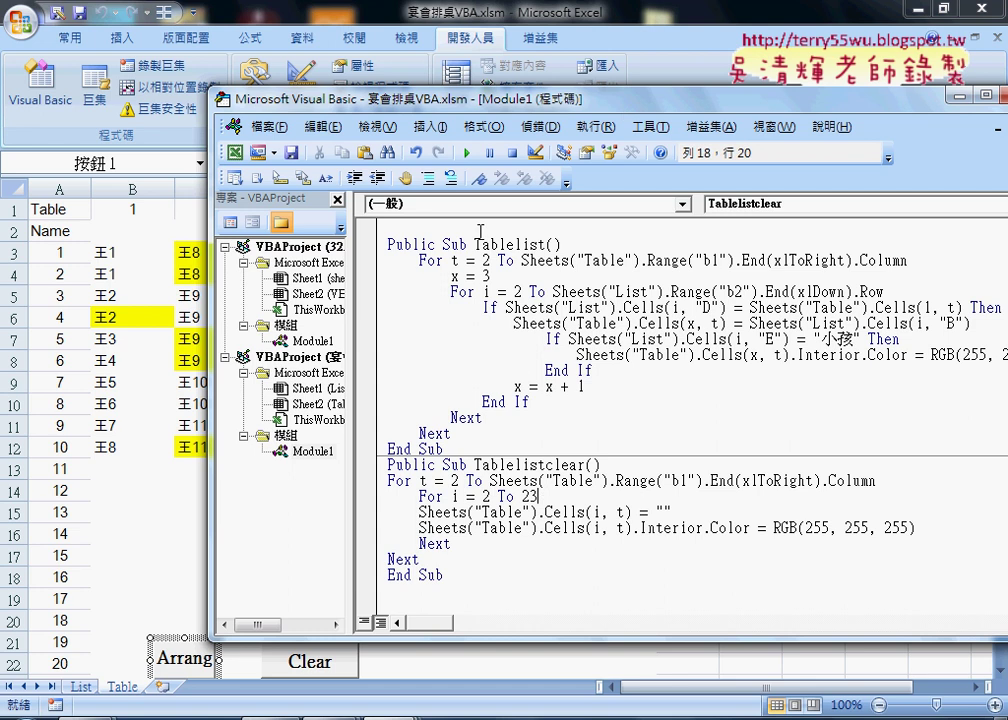
click(466, 152)
Start stepping through Tablelist with F8 from its first line
drag(522, 109, 744, 118)
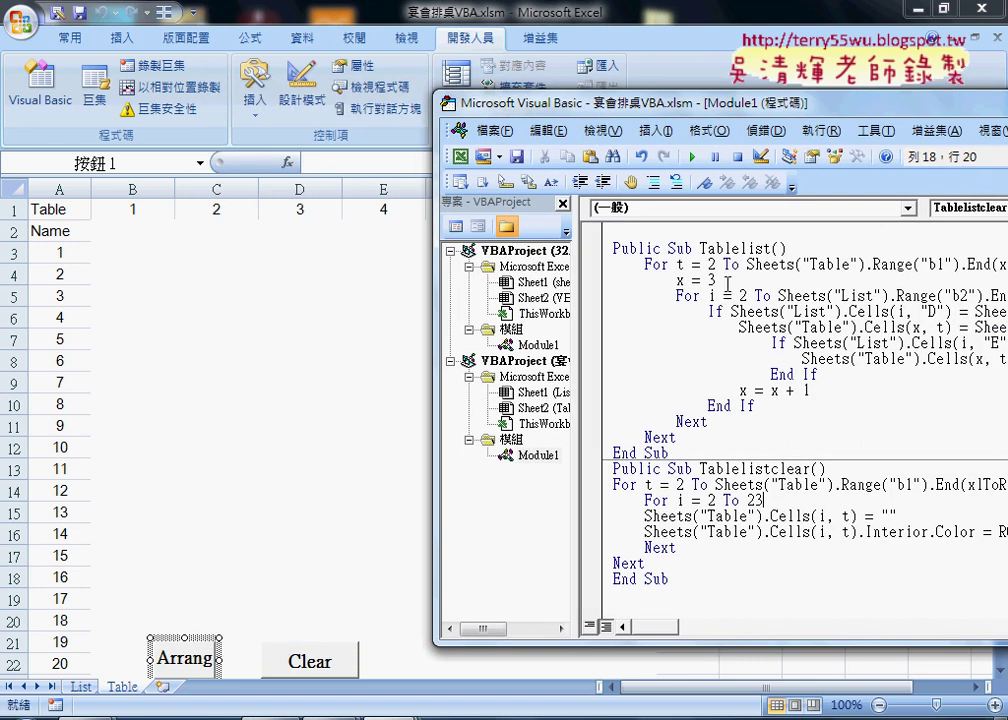
click(714, 281)
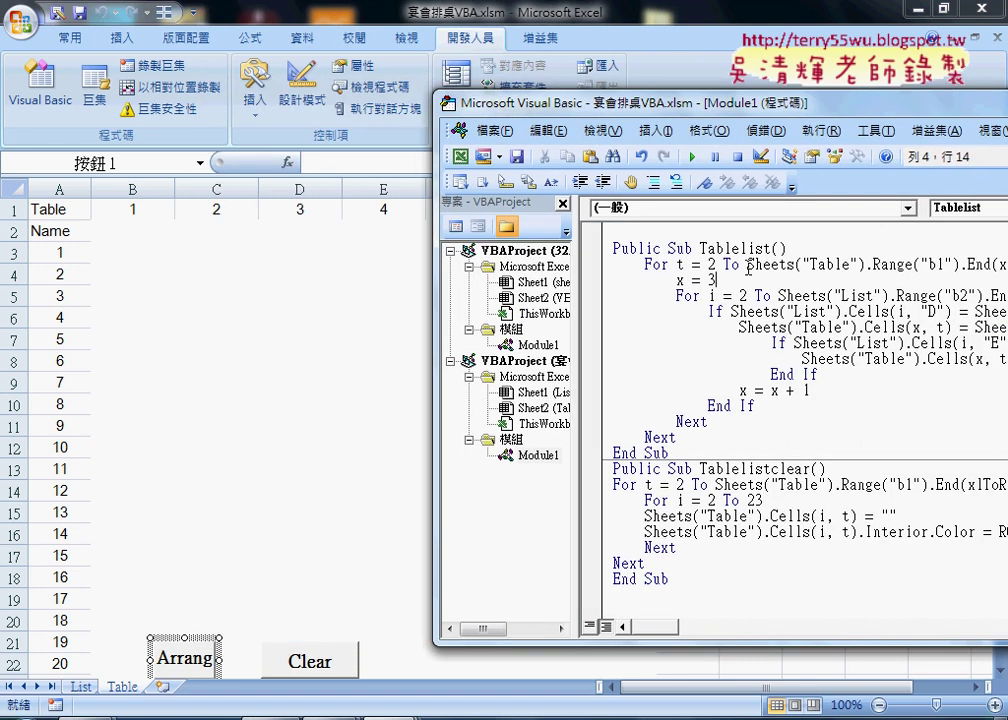
click(764, 130)
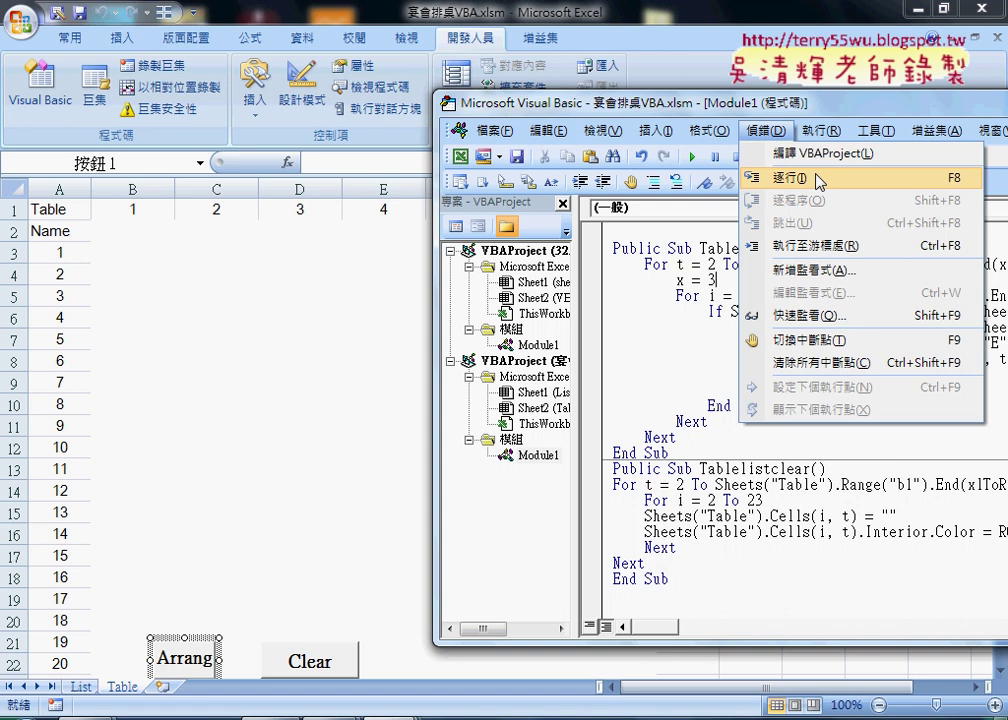
drag(715, 114, 603, 104)
click(648, 254)
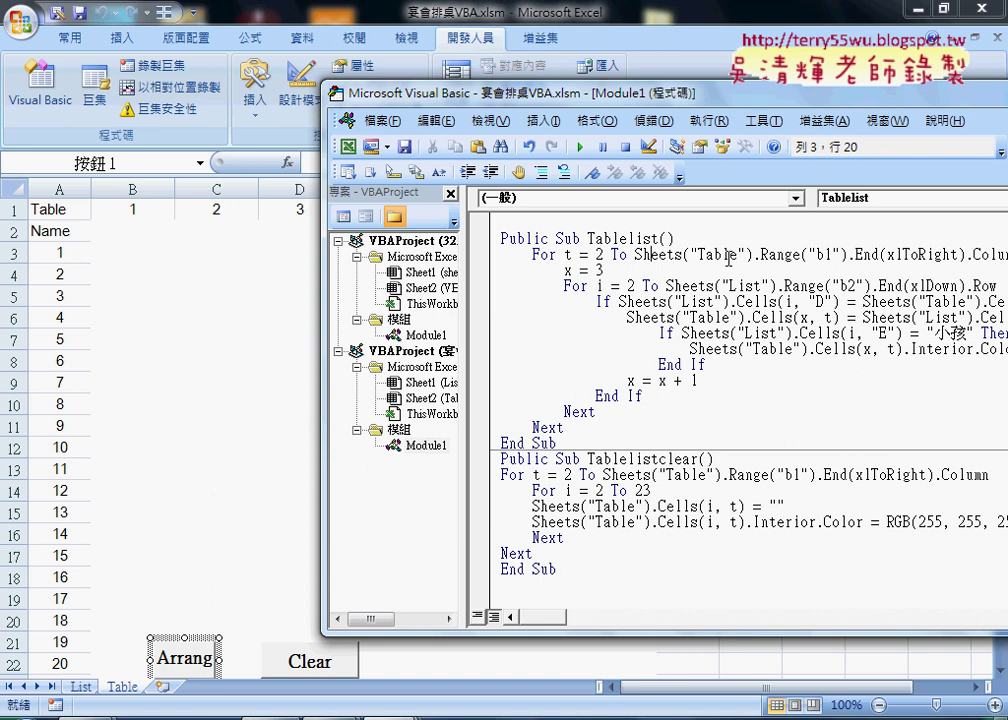
key(F8)
key(F8)
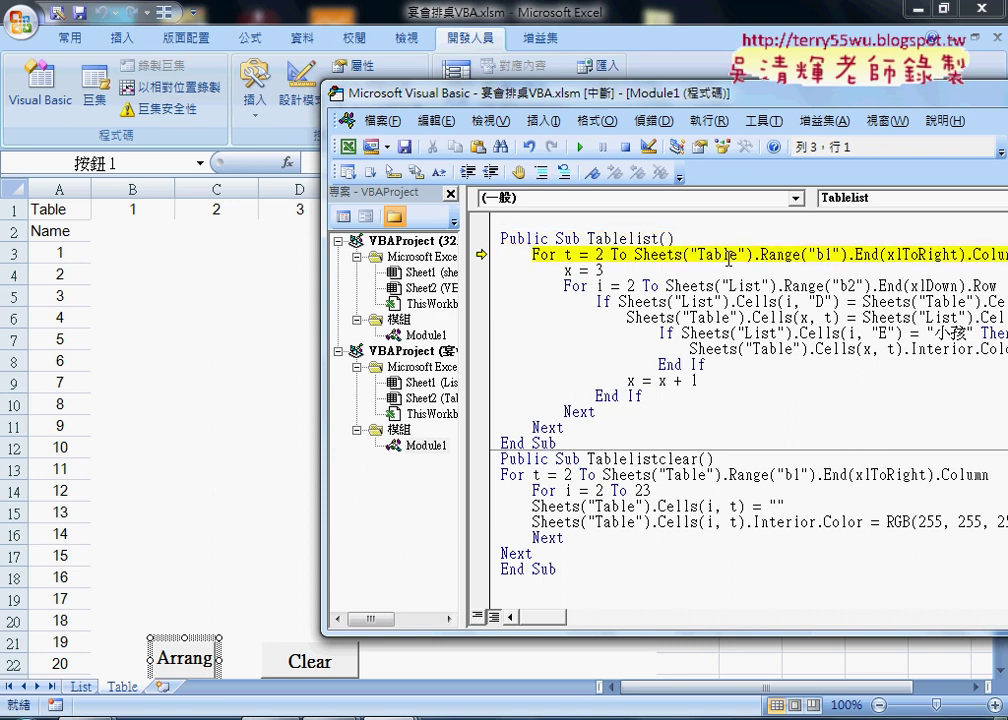
Trace the loop variable t in the code and check the seat rows A3 to A23
double_click(567, 254)
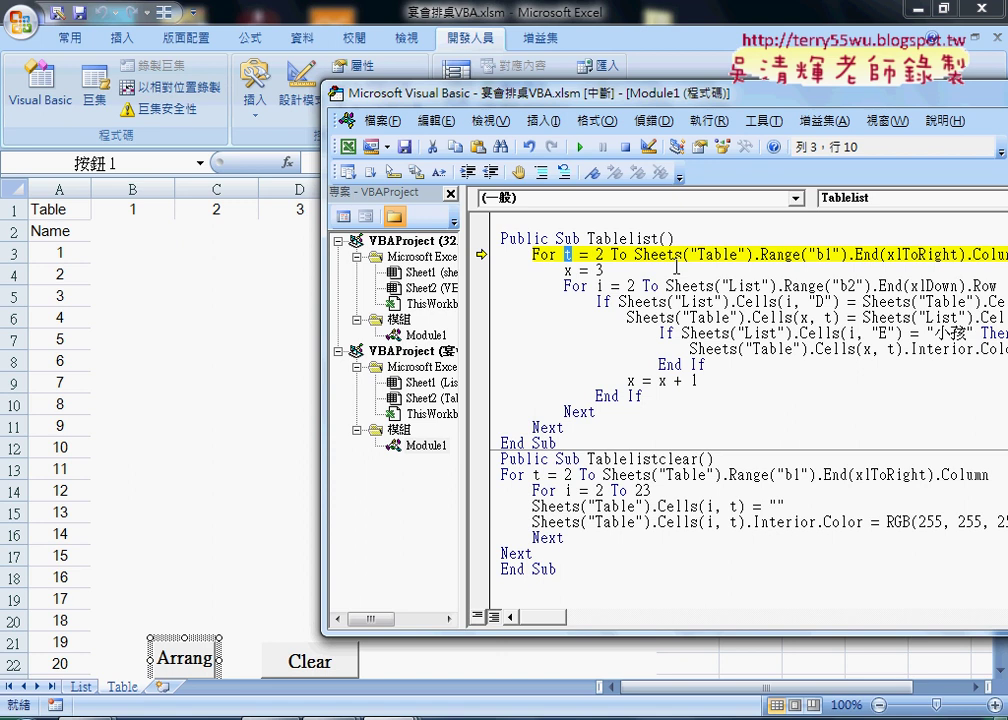
double_click(828, 317)
double_click(566, 254)
click(704, 258)
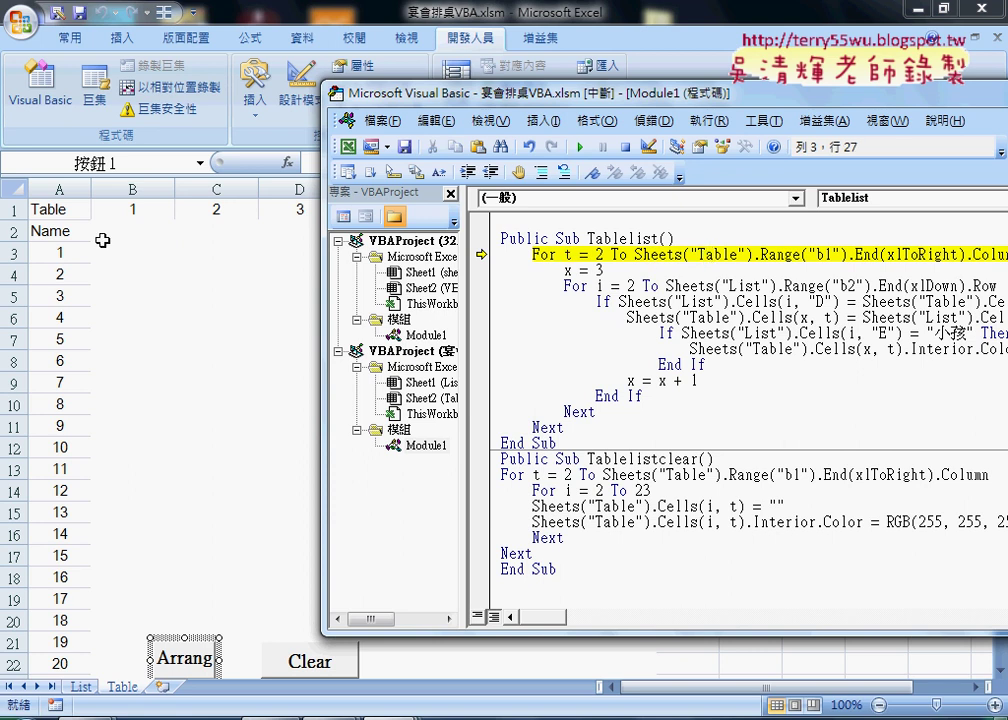
click(75, 230)
click(62, 252)
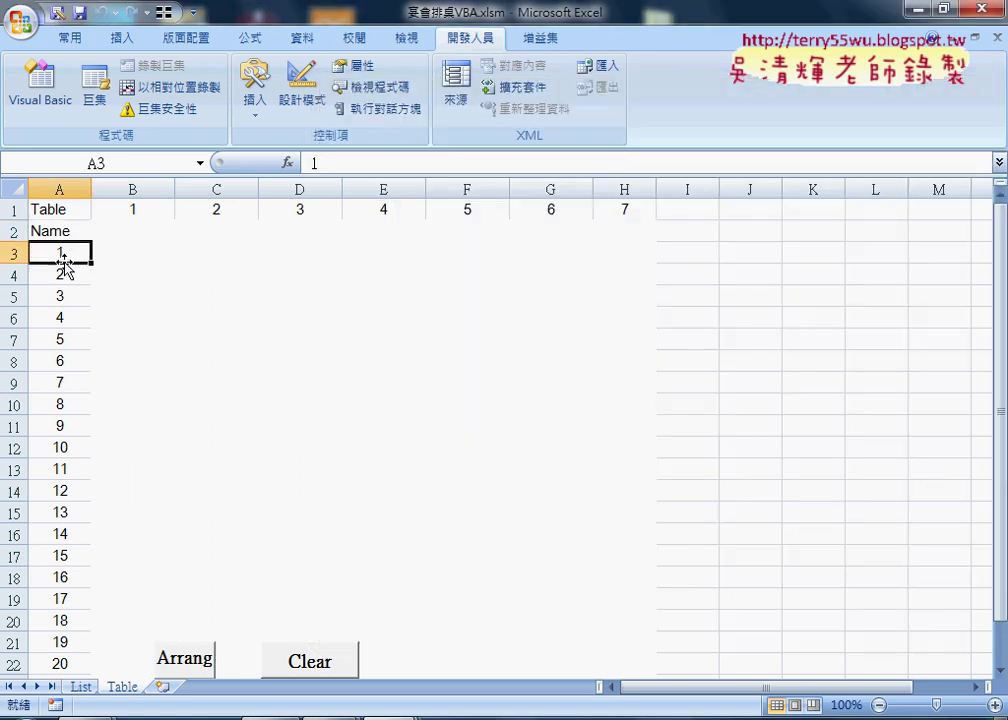
scroll(65, 440, down, 4)
click(68, 428)
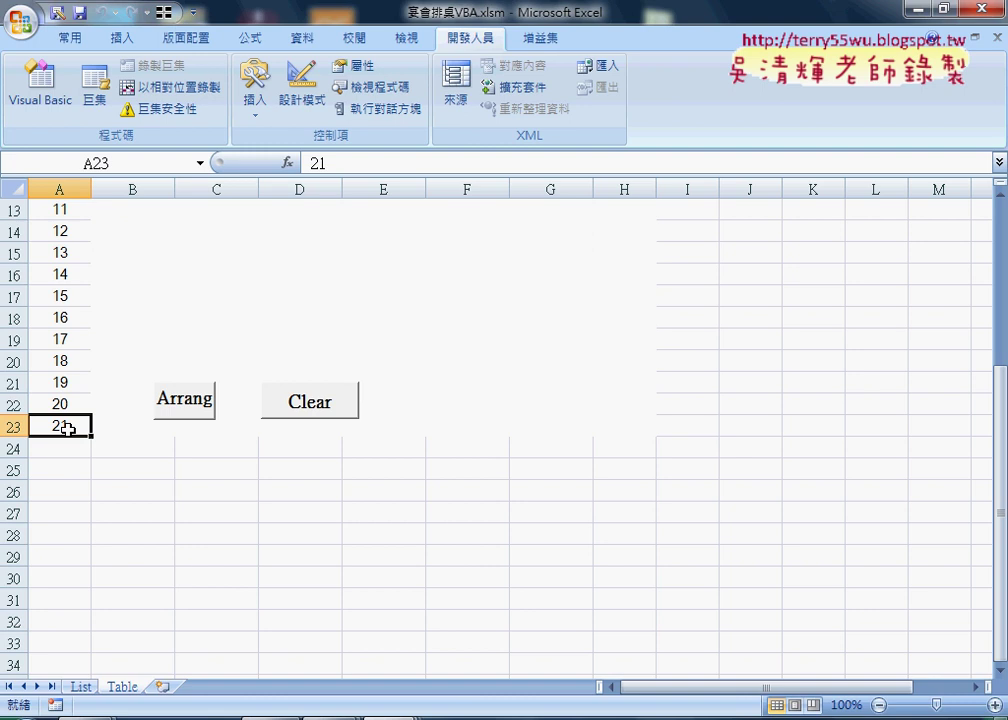
click(574, 632)
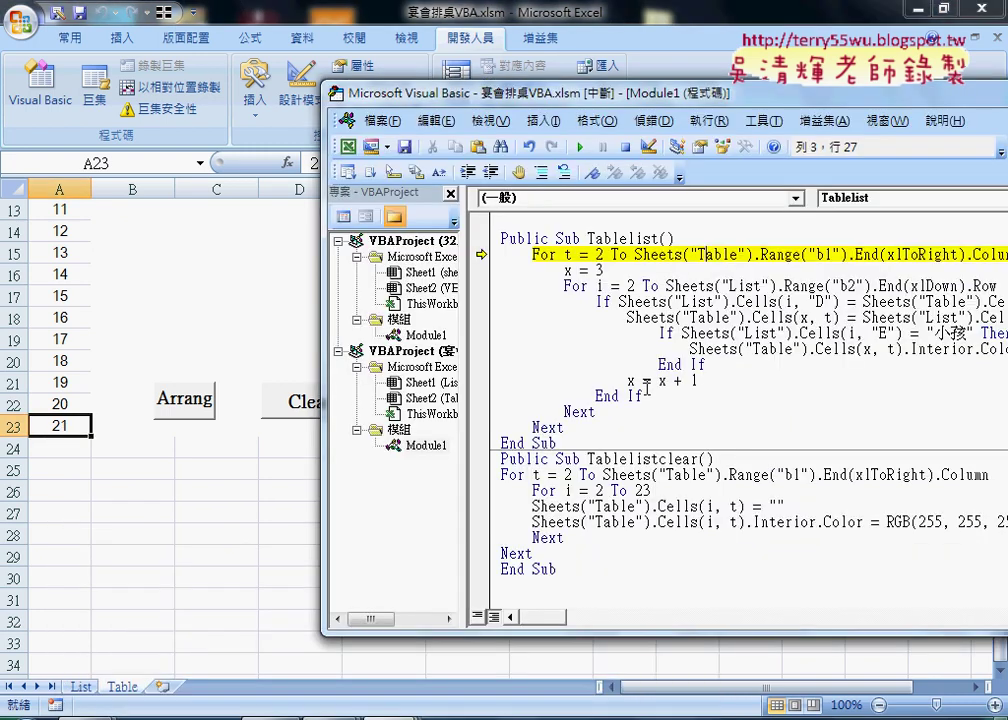
Step past the x = 3 line and check cell B3, the first seat of table 1
key(F8)
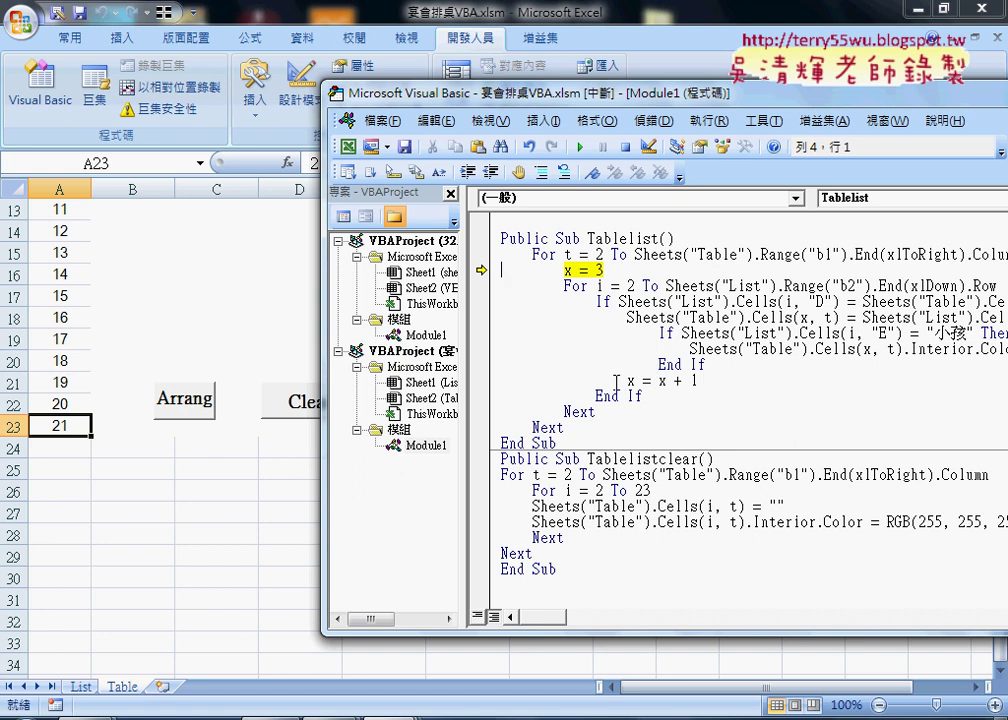
click(238, 300)
scroll(271, 357, up, 2)
scroll(271, 357, up, 2)
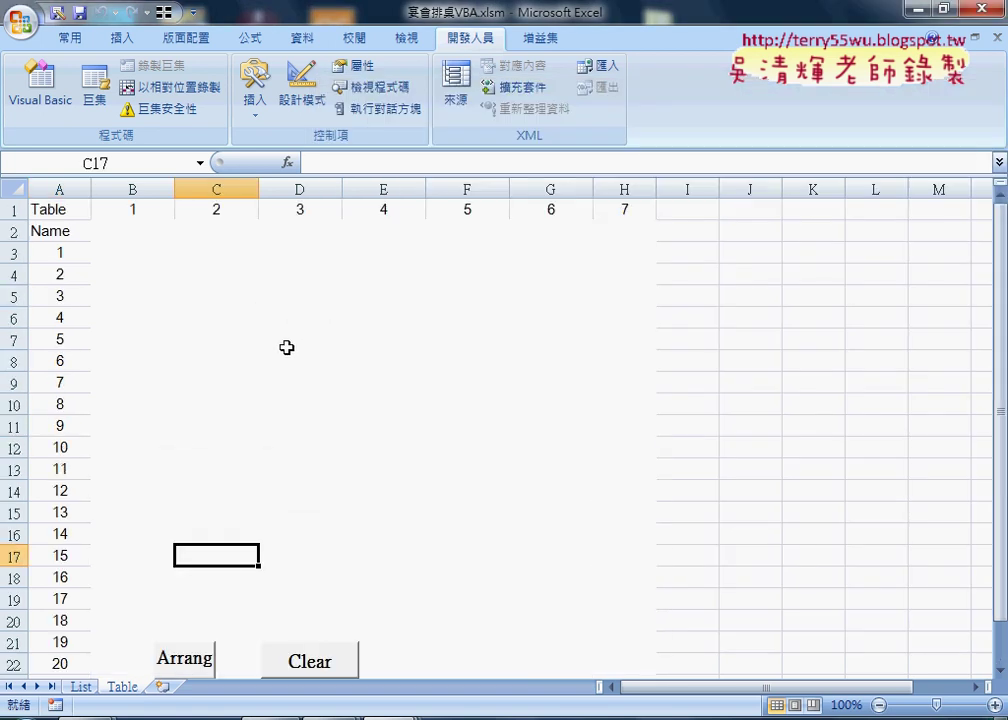
click(128, 250)
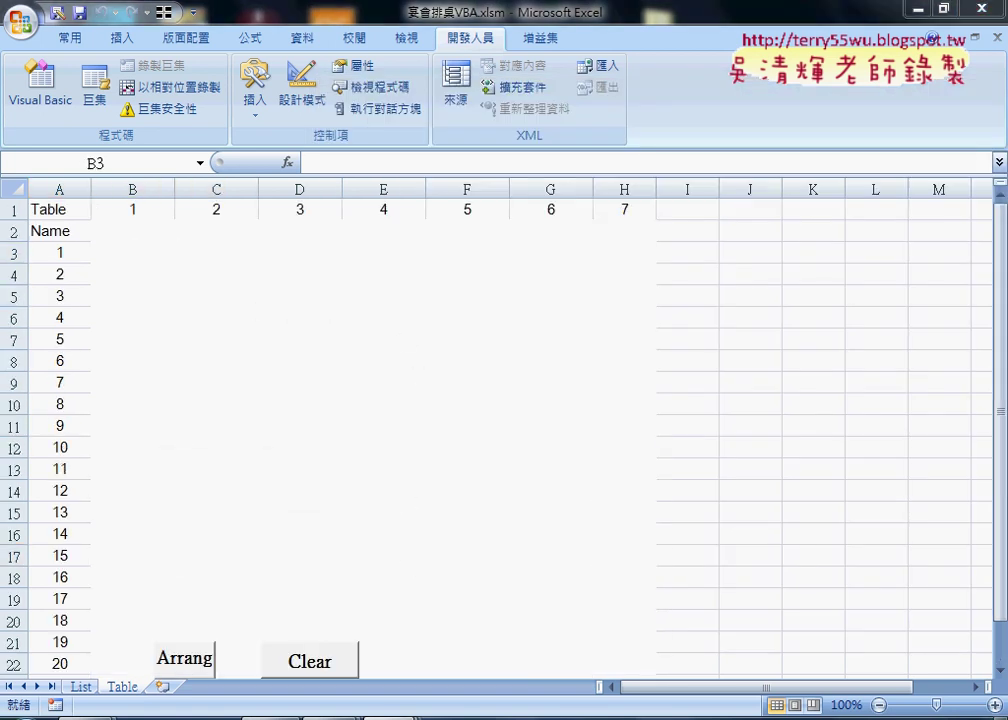
Step to the If Sheets("List") comparison line and switch to the List sheet
click(614, 608)
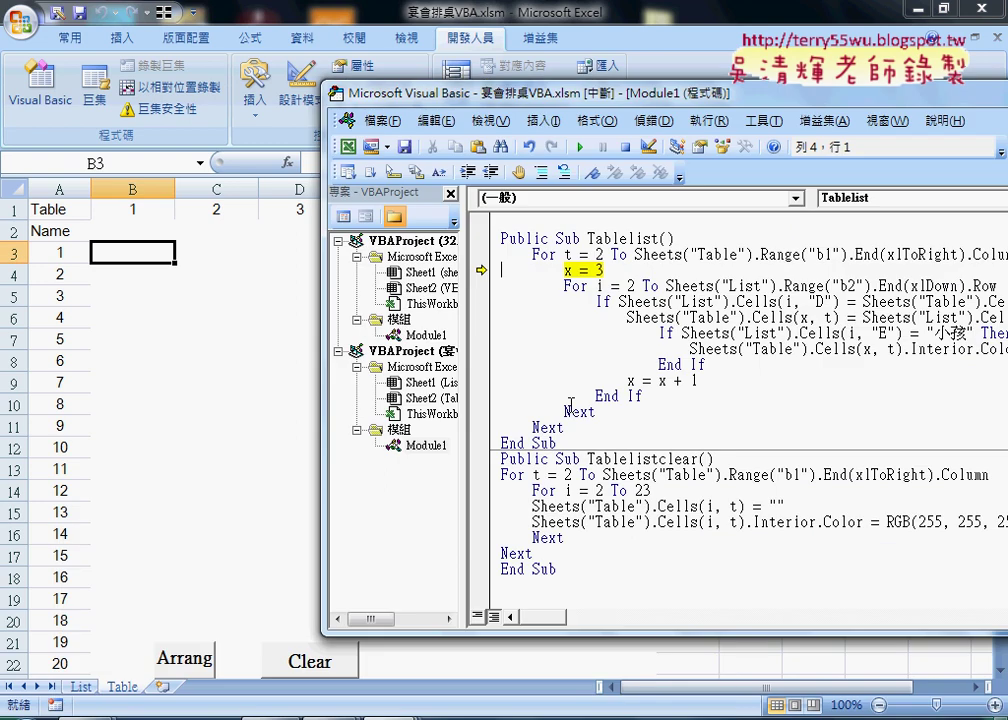
key(F8)
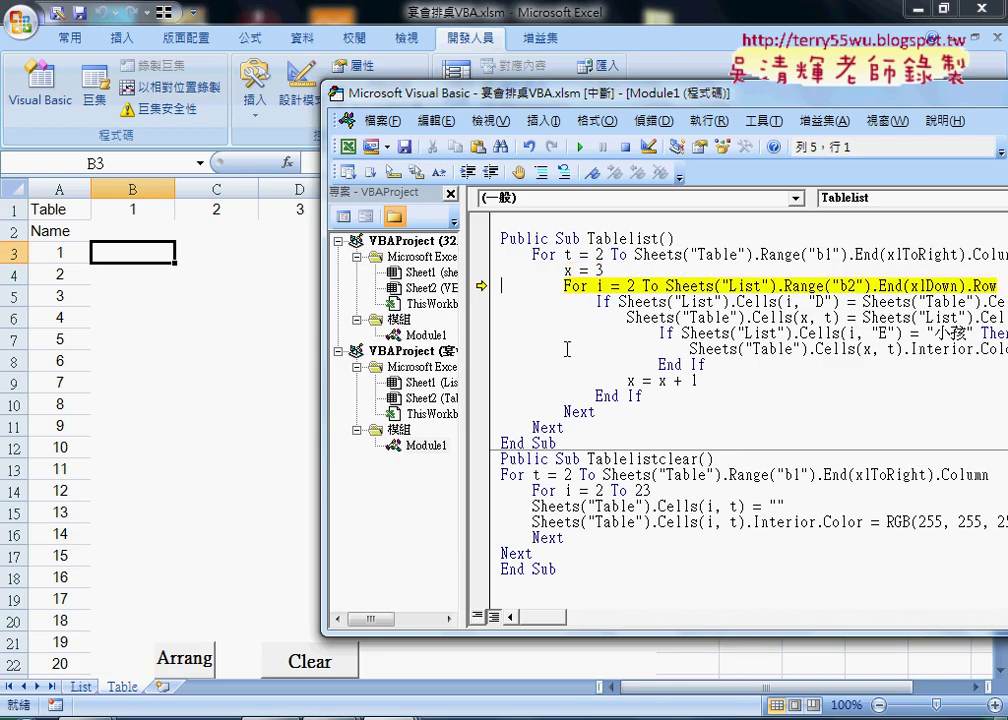
drag(667, 286, 777, 286)
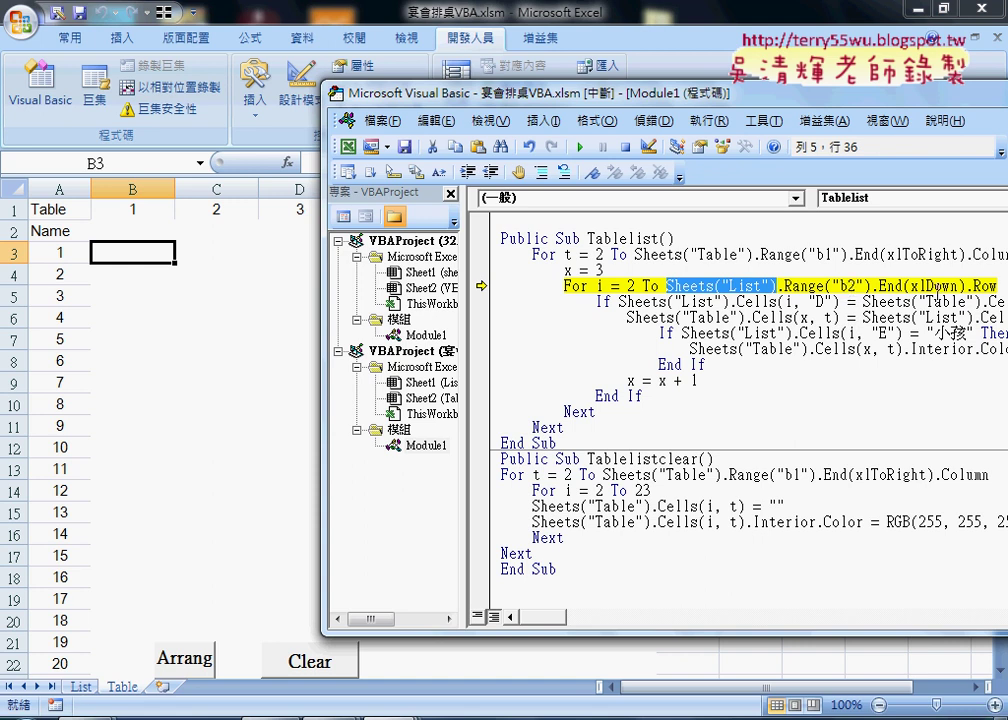
key(F8)
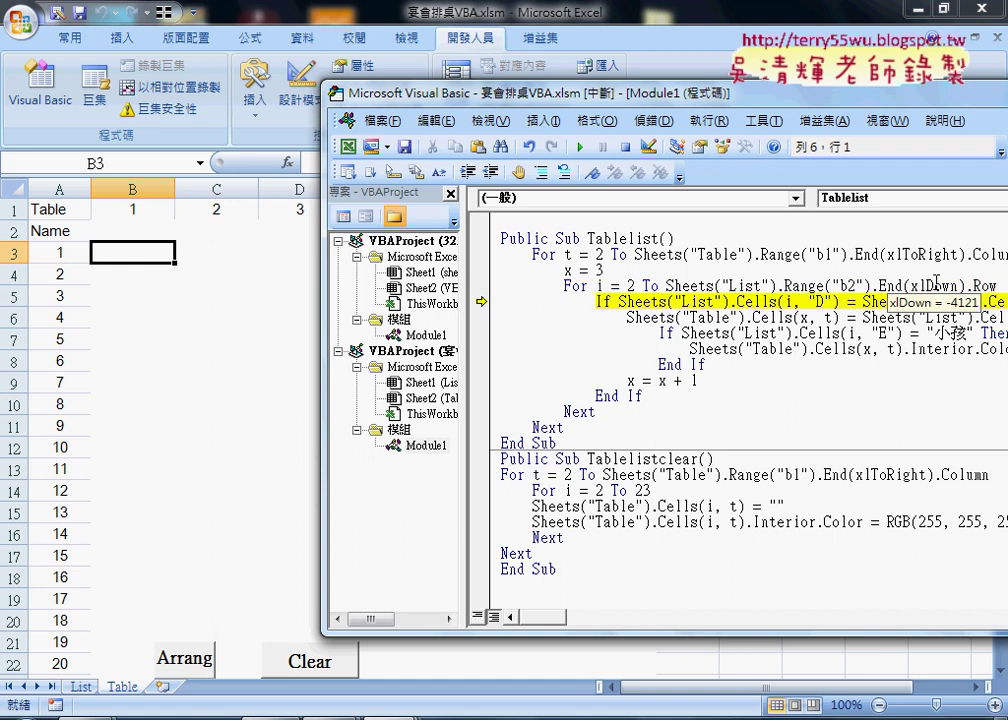
click(80, 688)
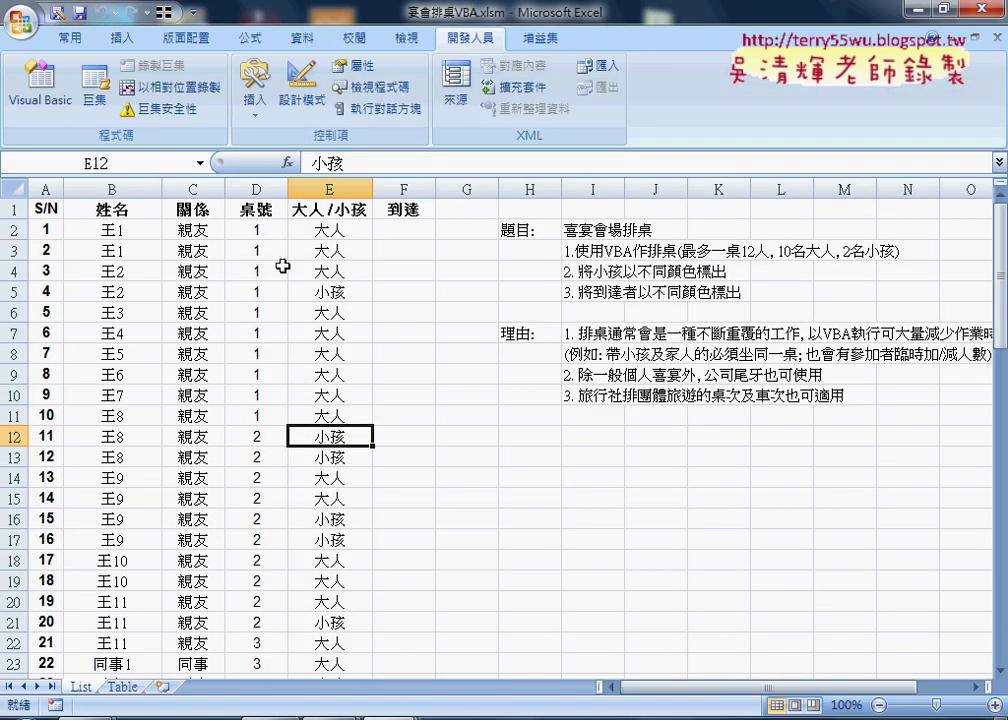
Compare the first guest's table number in D2 with table 1 in B1, stepping the name into B3
click(256, 189)
click(262, 230)
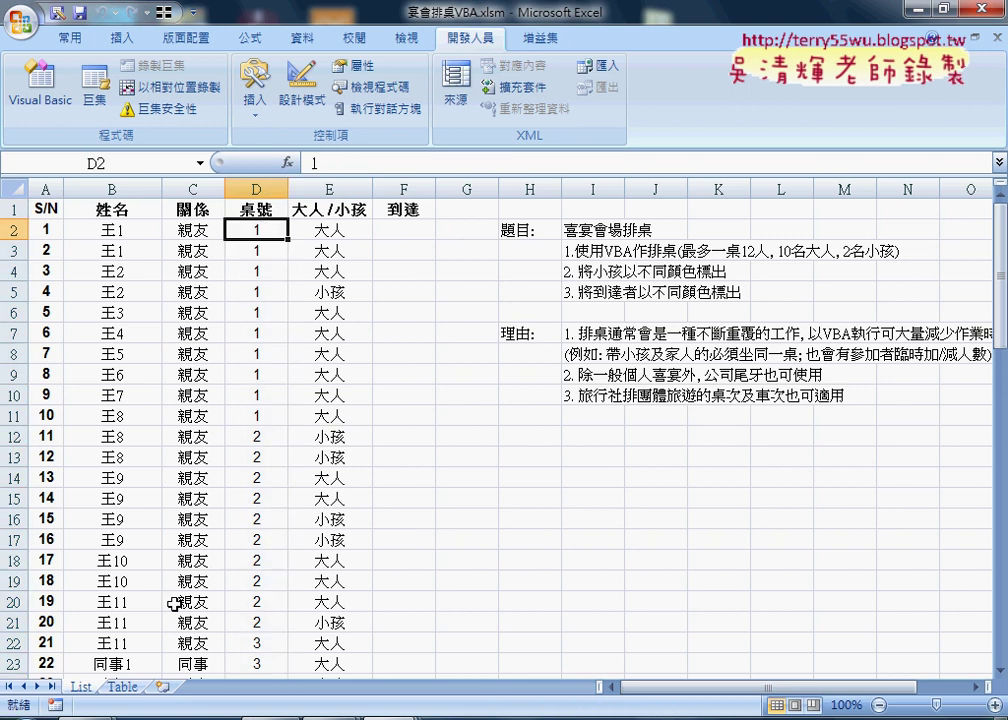
click(127, 687)
click(141, 207)
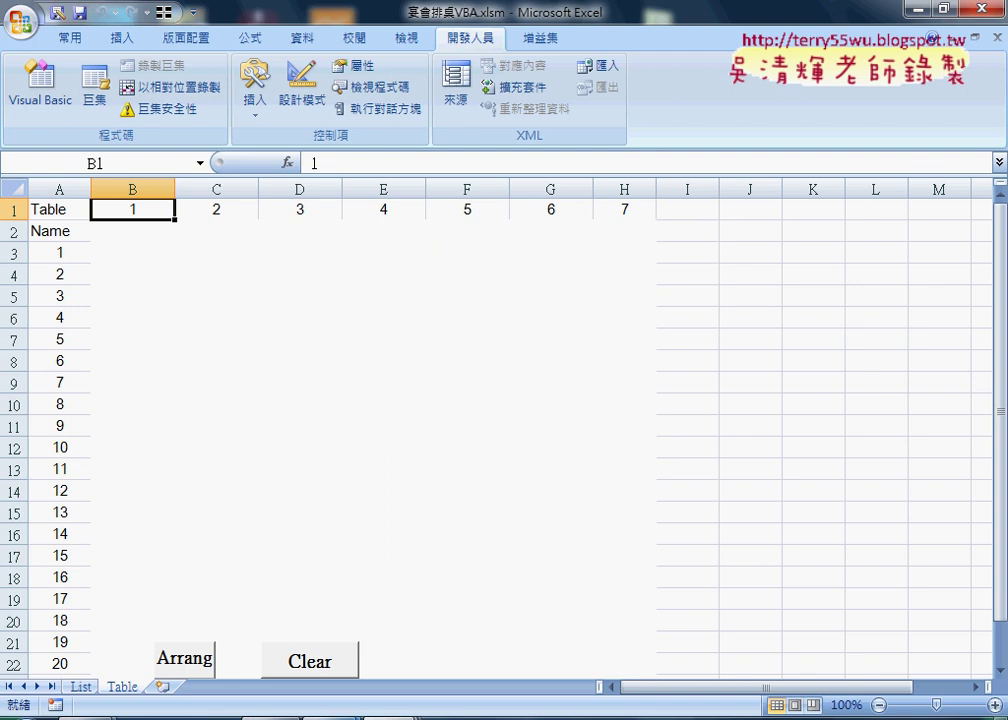
click(602, 628)
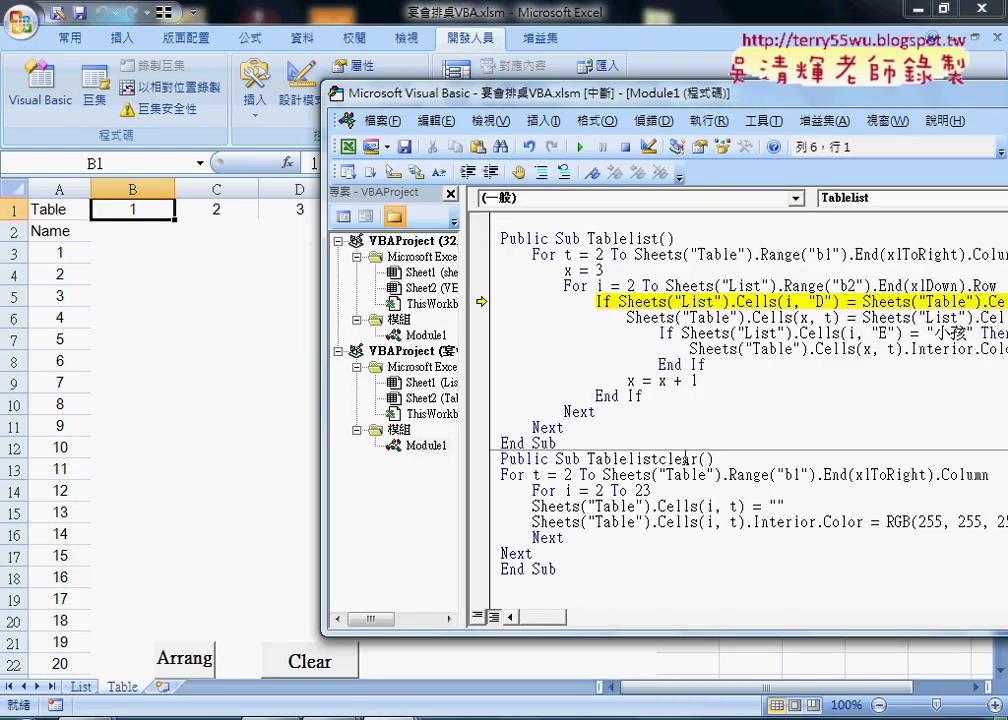
key(F8)
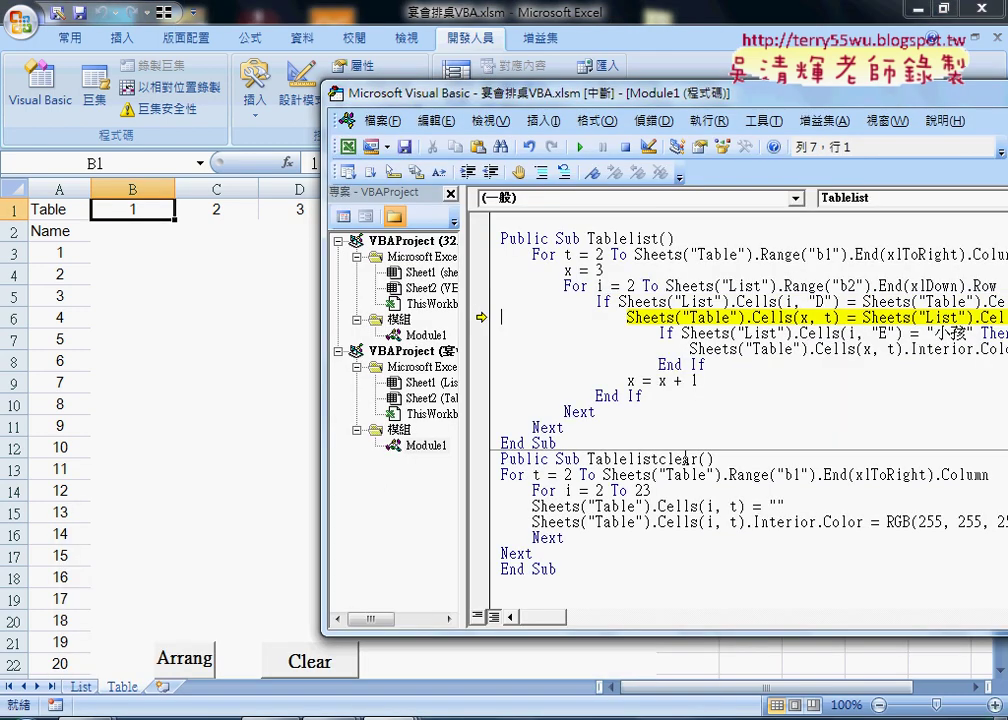
key(F8)
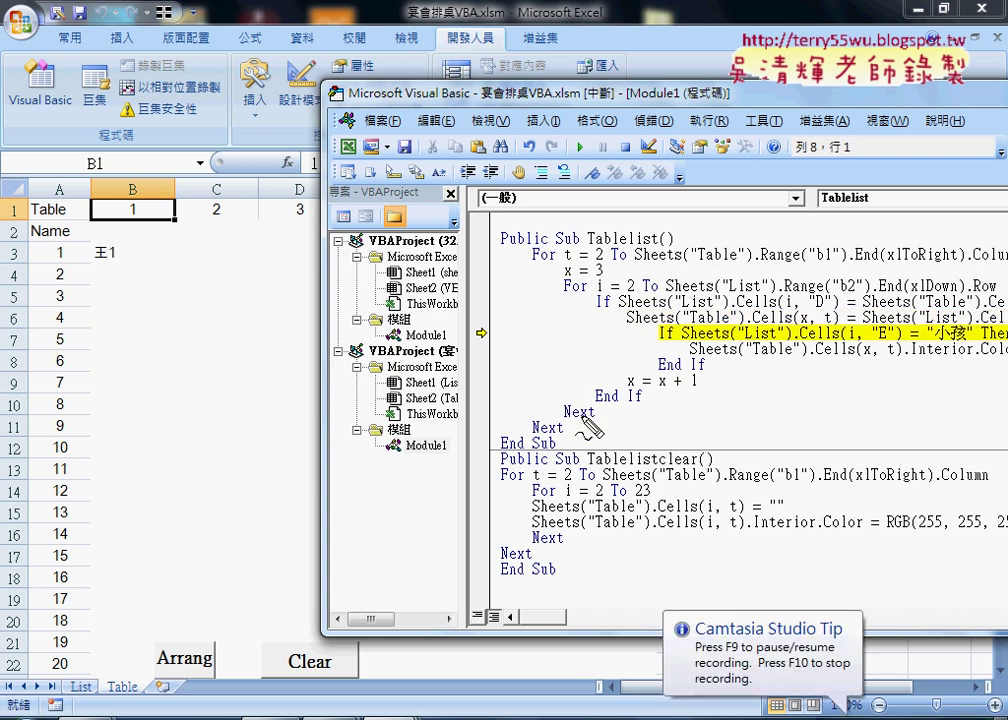
mouse_move(497, 312)
mouse_down()
mouse_move(619, 326)
mouse_move(605, 335)
mouse_move(620, 320)
mouse_up()
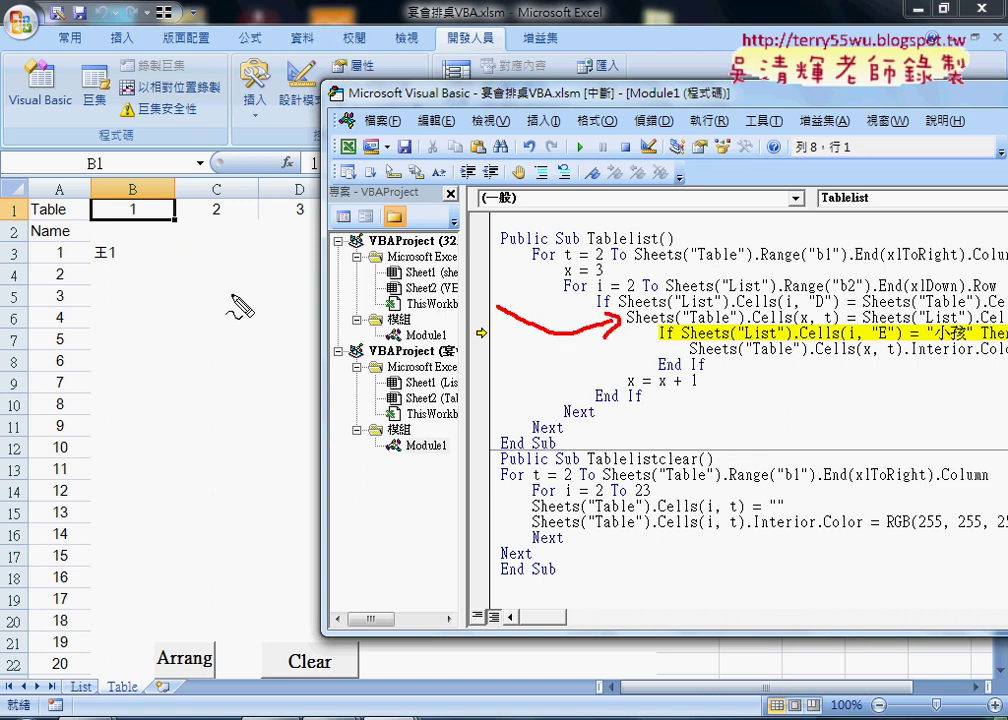
drag(97, 270, 124, 268)
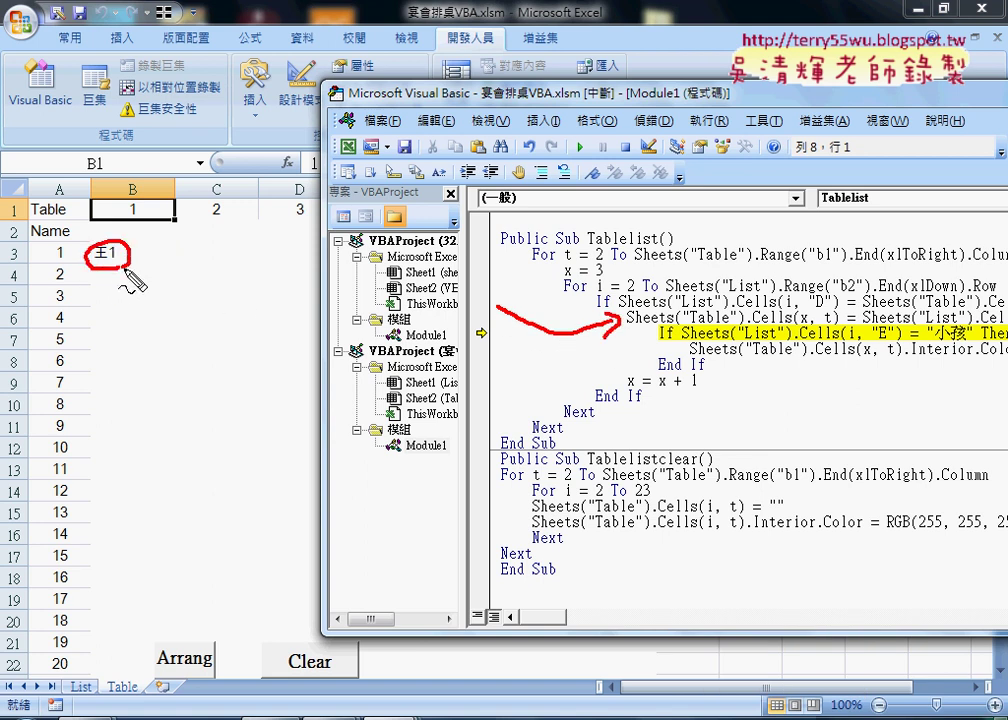
key(Escape)
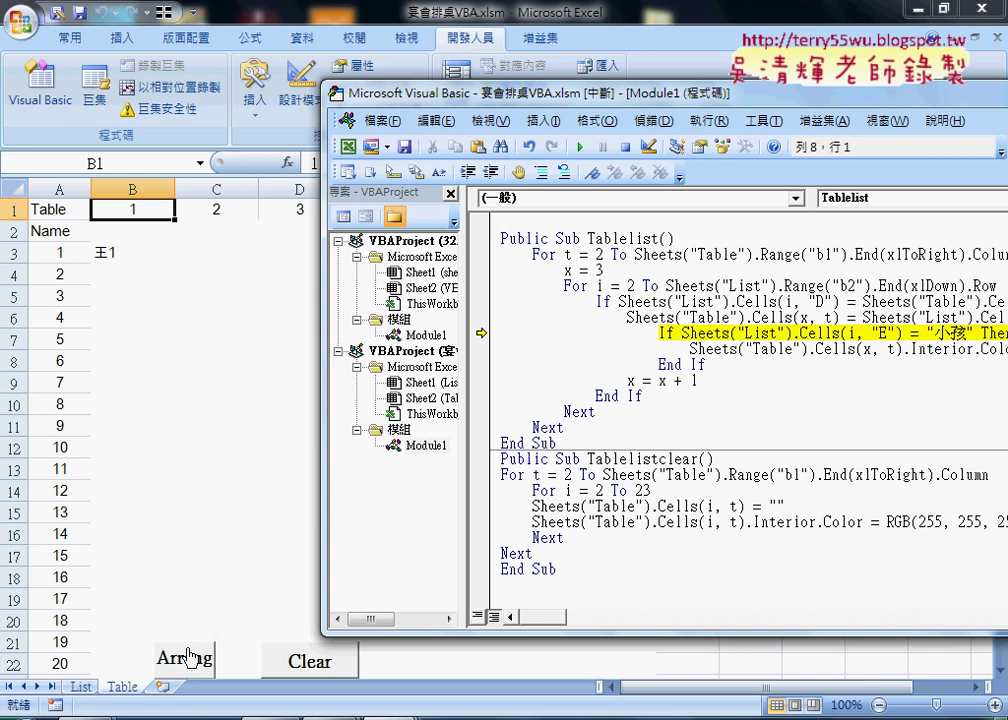
Step past the child check and through the loop so B4 gets the next guest
click(80, 687)
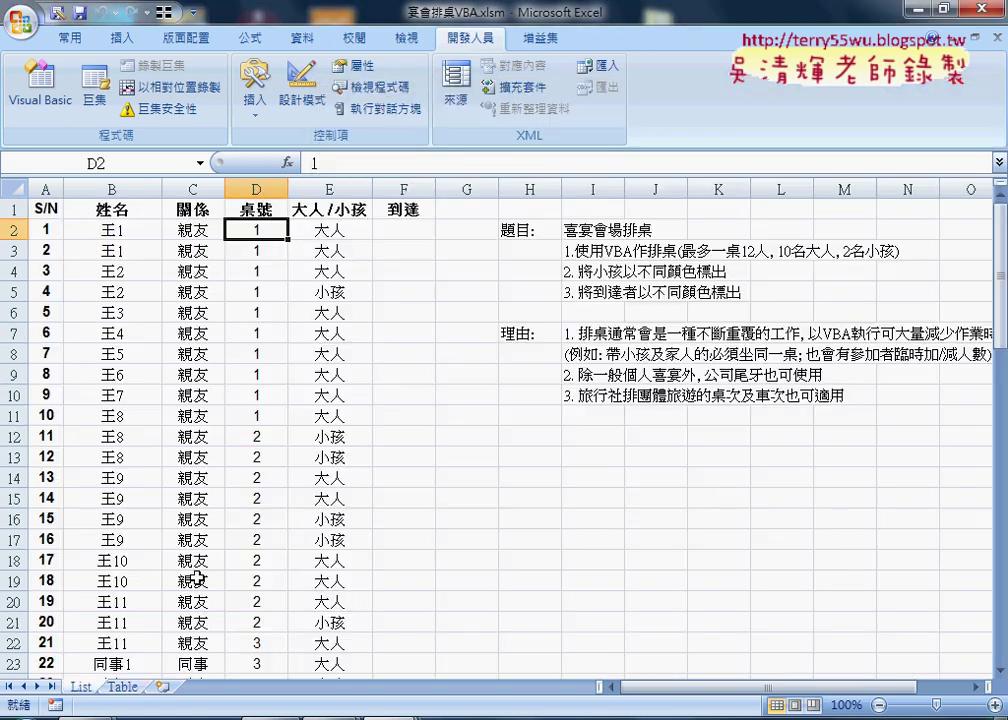
click(122, 687)
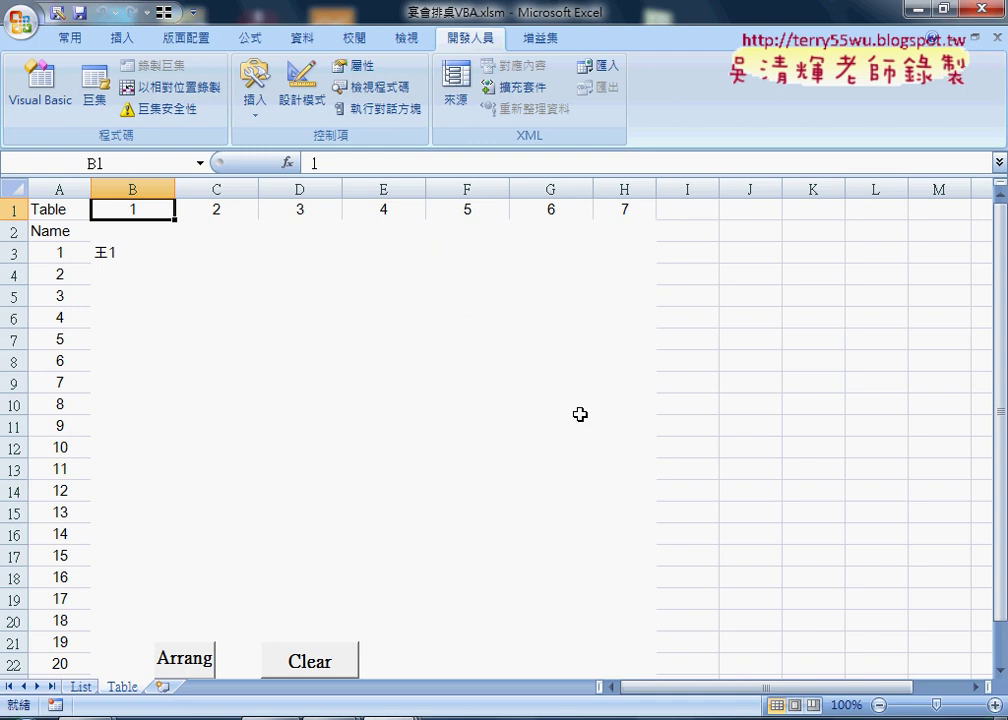
key(alt+F11)
click(592, 603)
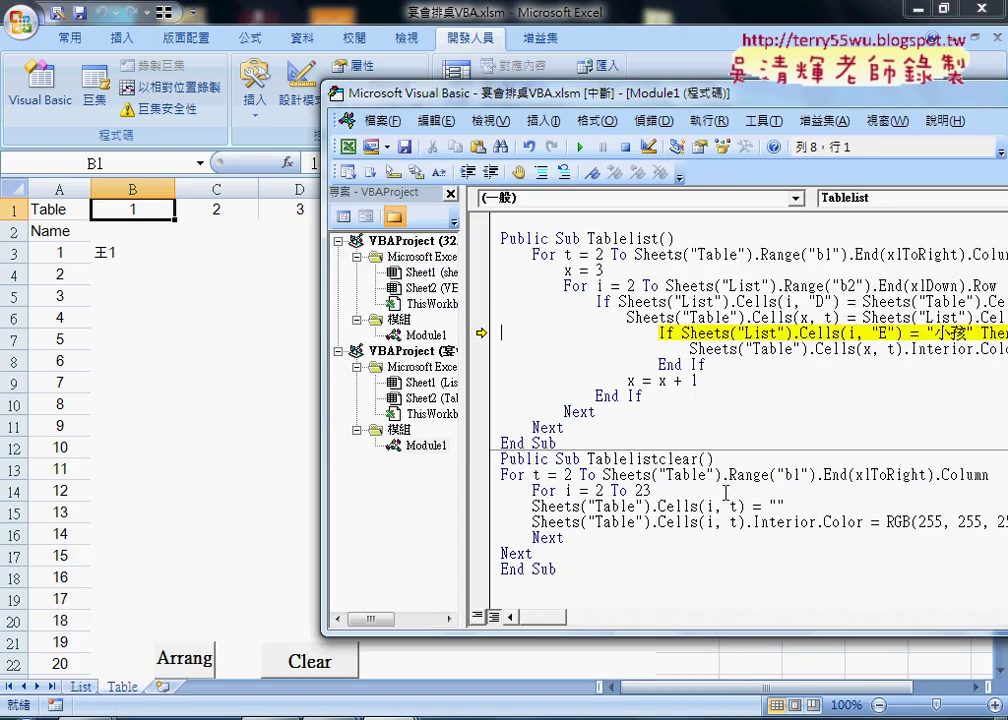
key(F8)
key(F8)
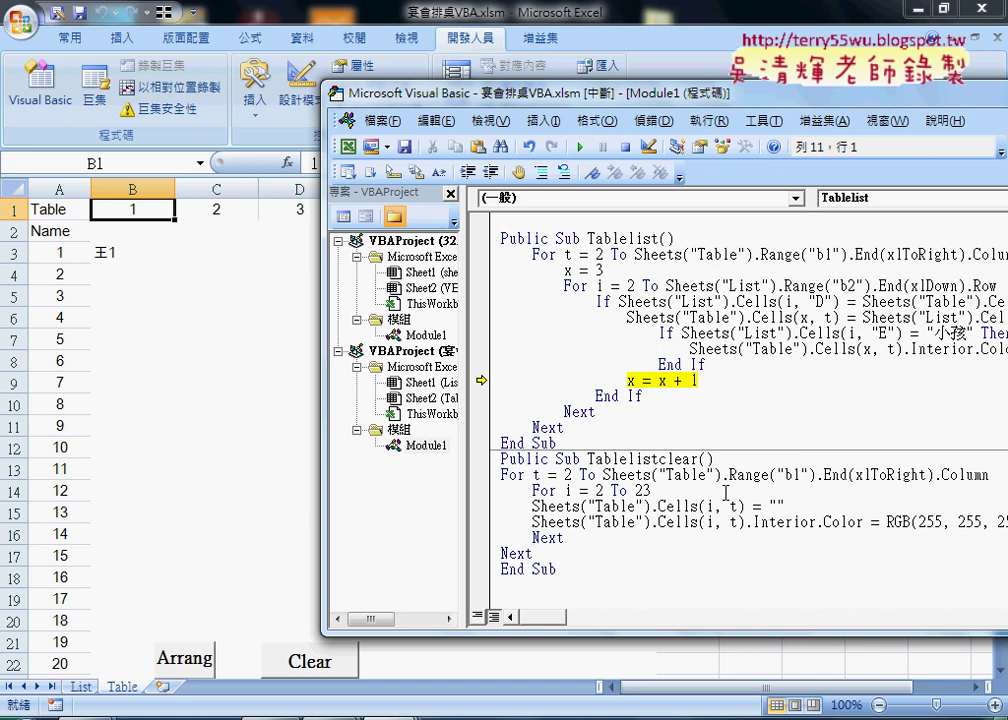
key(F8)
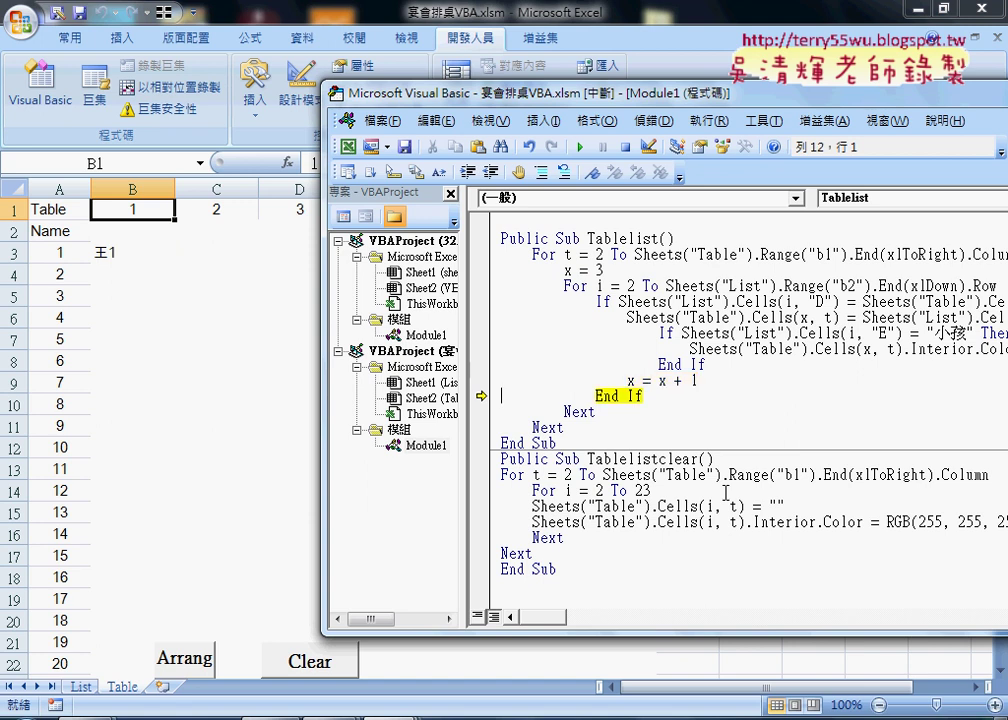
key(F8)
key(F8)
key(F8)
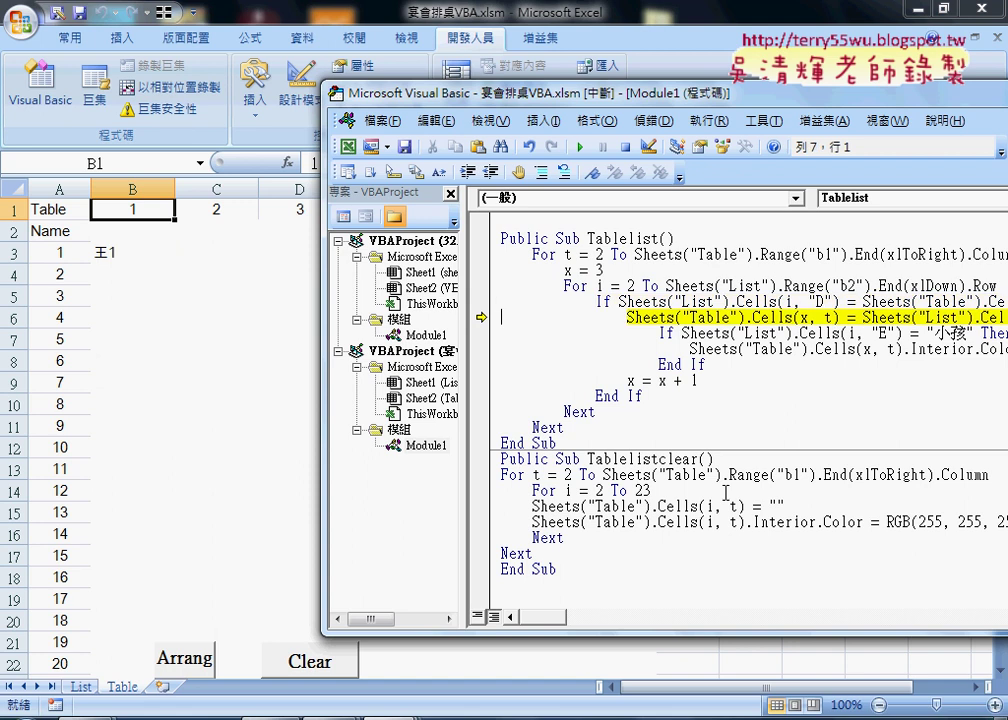
key(F8)
key(F8)
key(F8)
key(F8)
key(F8)
key(F8)
key(F8)
key(F8)
key(F8)
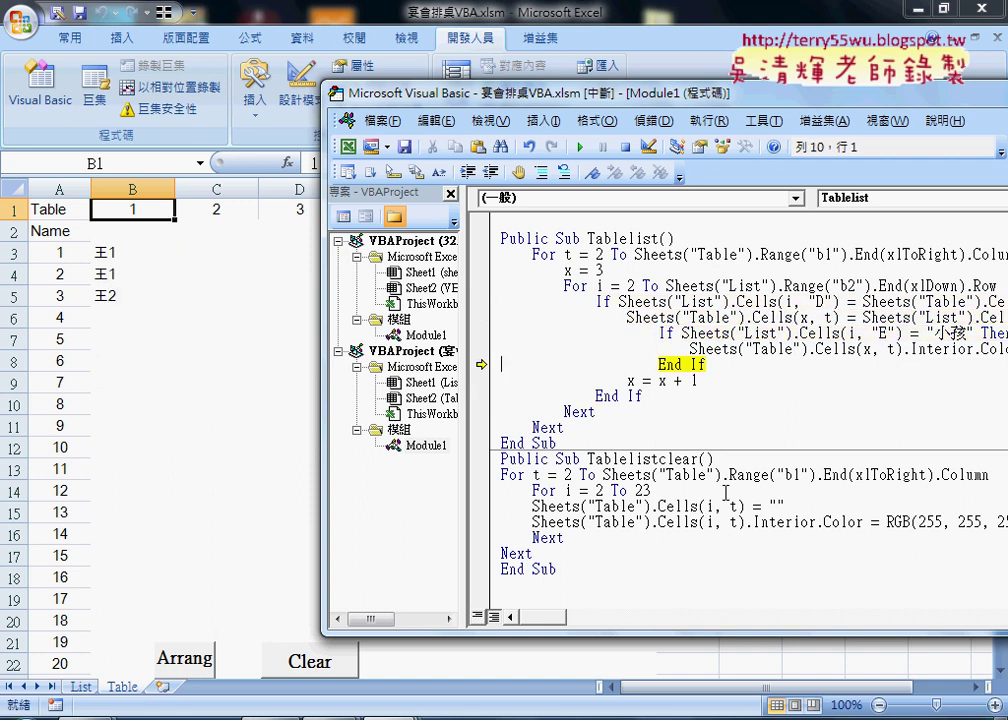
key(F8)
key(F8)
key(F8)
key(F8)
key(F8)
key(F8)
key(F8)
key(F8)
key(F8)
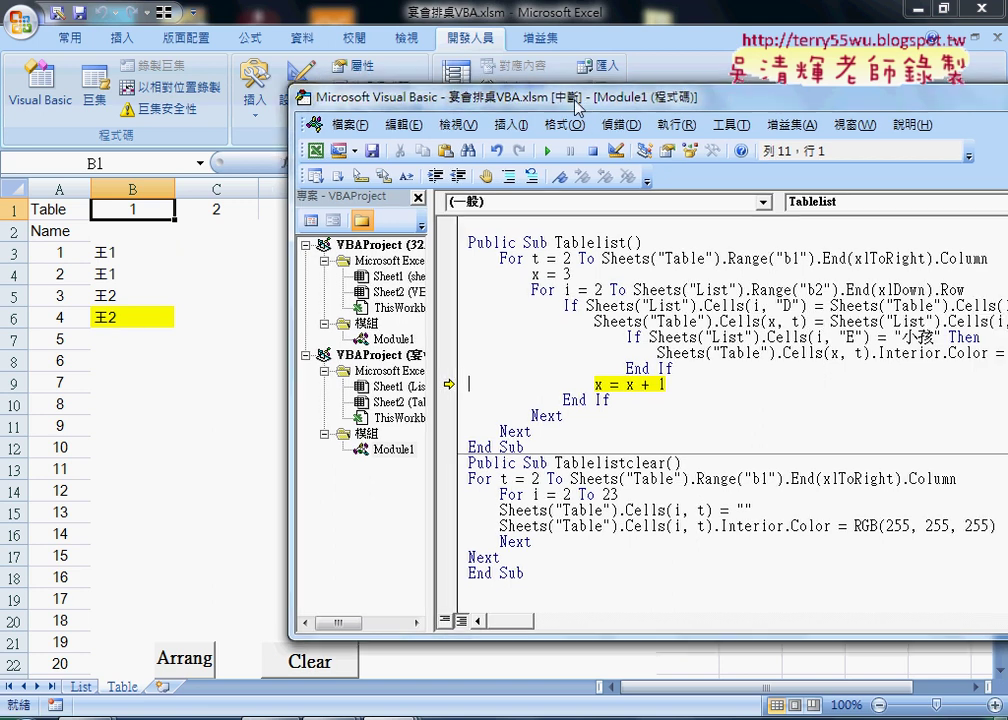
Point out the Interior.Color property and the yellow RGB(255, 255, 0) value in the code
drag(620, 103, 414, 103)
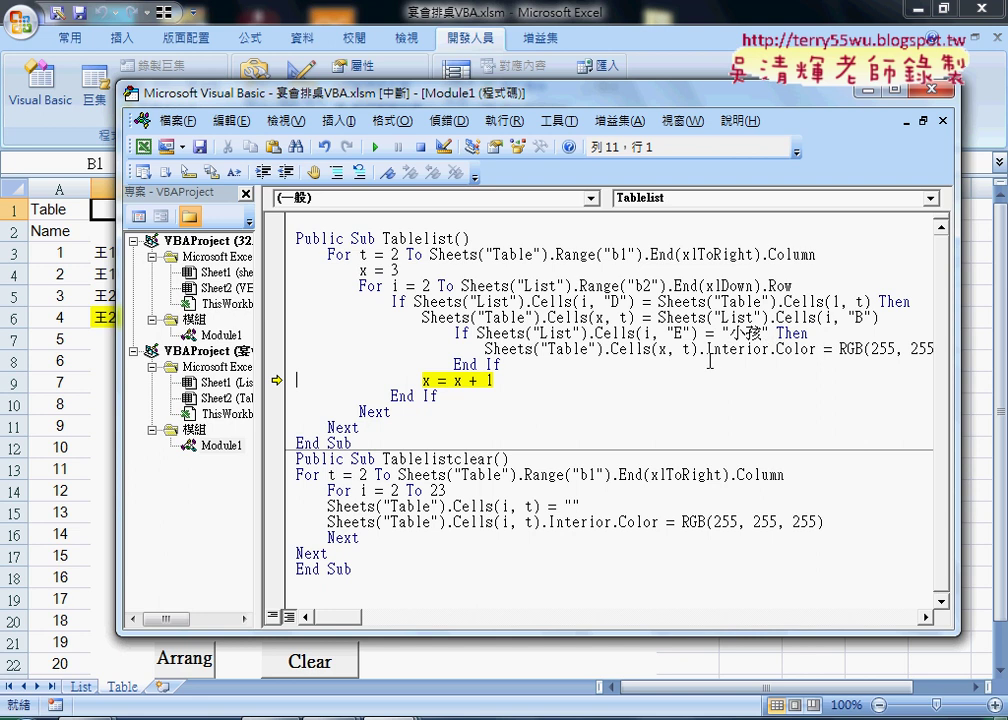
drag(707, 349, 818, 349)
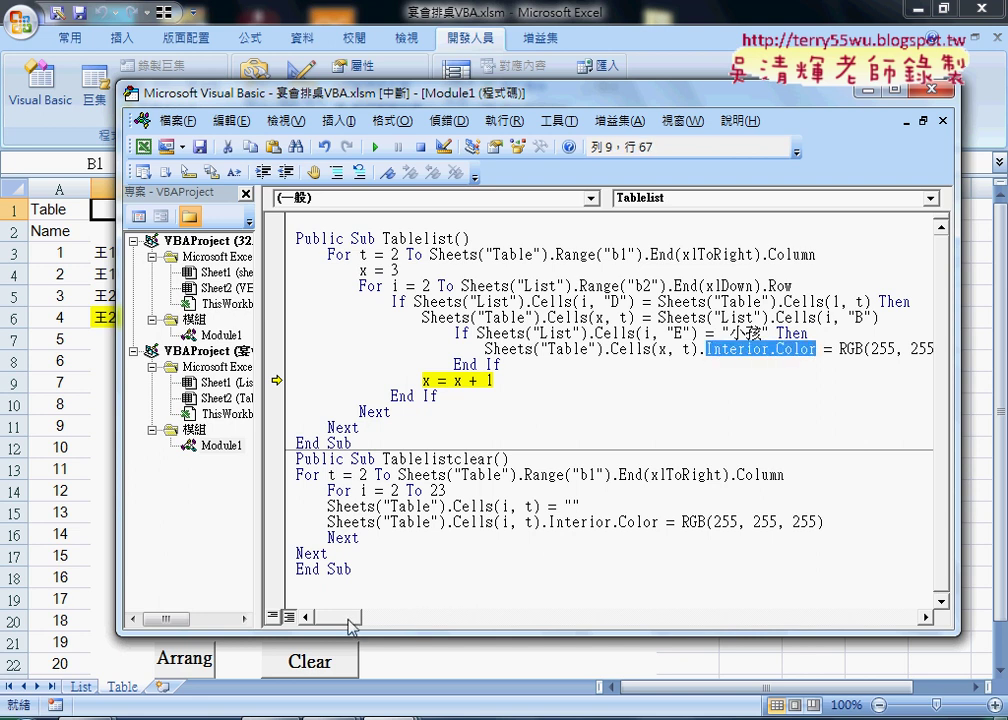
drag(312, 617, 360, 622)
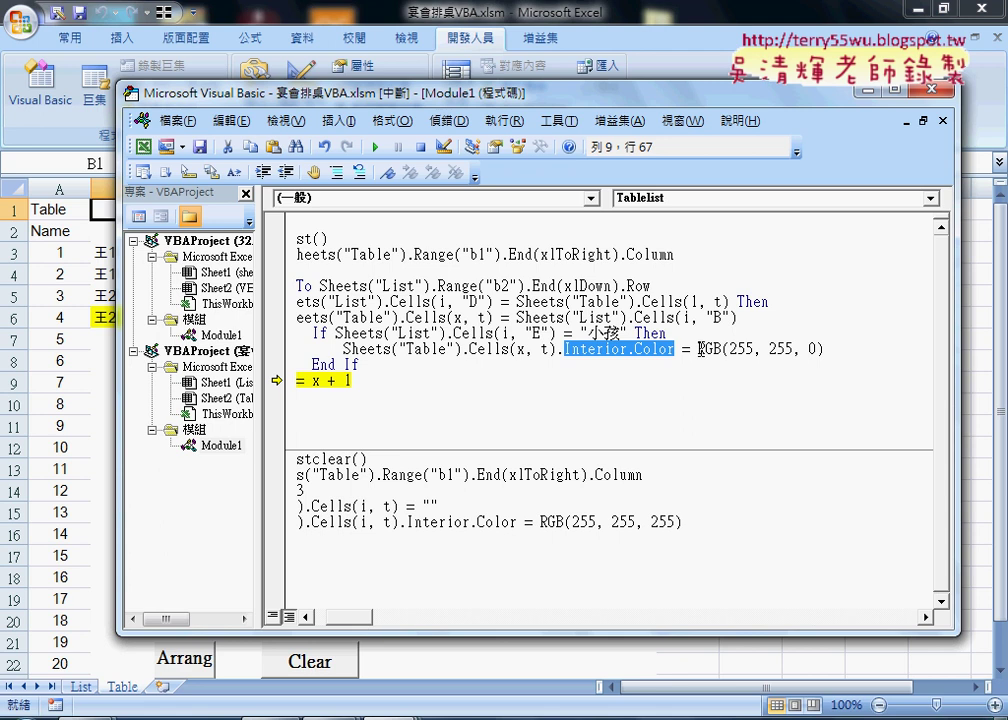
drag(698, 349, 828, 349)
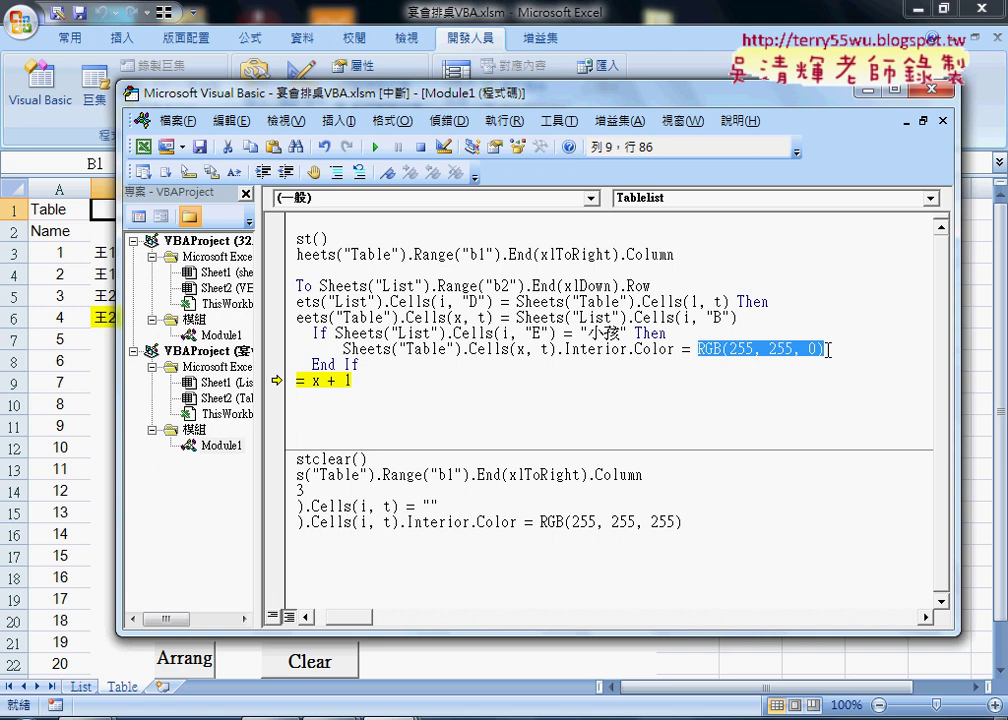
drag(370, 92, 520, 91)
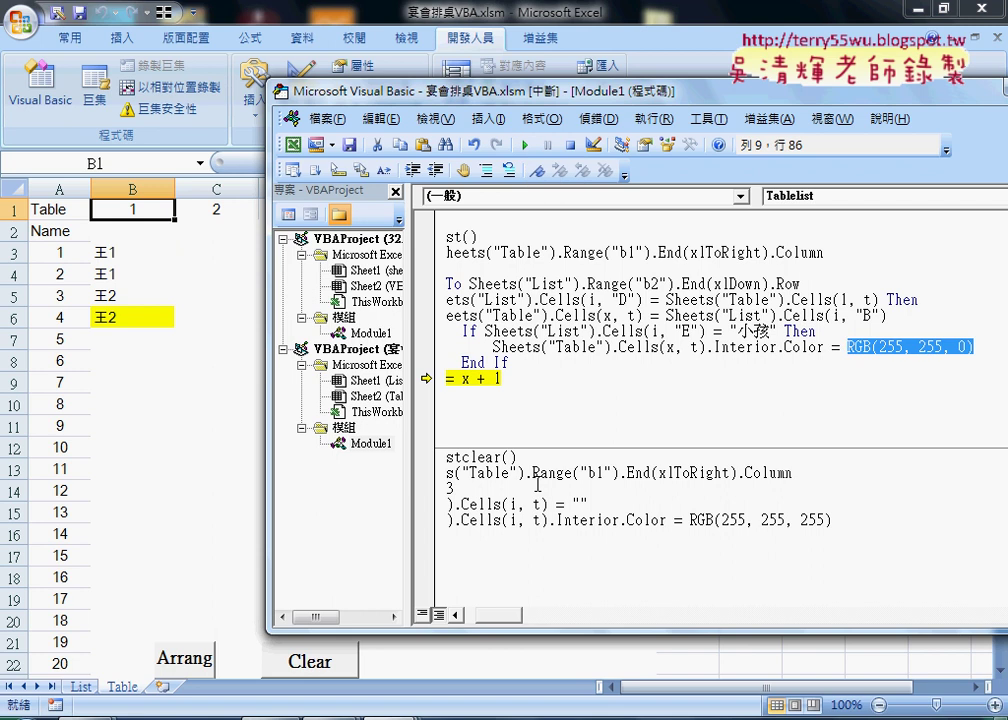
drag(500, 613, 452, 613)
Let Tablelist run to the end, then point out the Sheets("Table") prefix on line 3
click(526, 147)
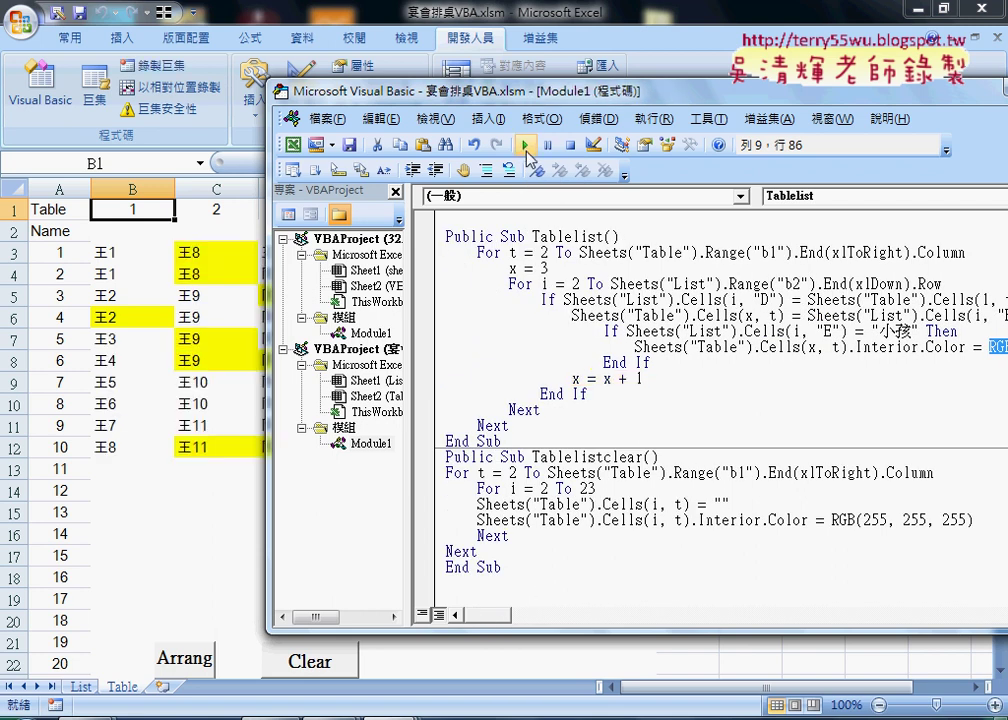
mouse_move(504, 100)
mouse_down()
mouse_move(774, 365)
mouse_move(456, 131)
mouse_up()
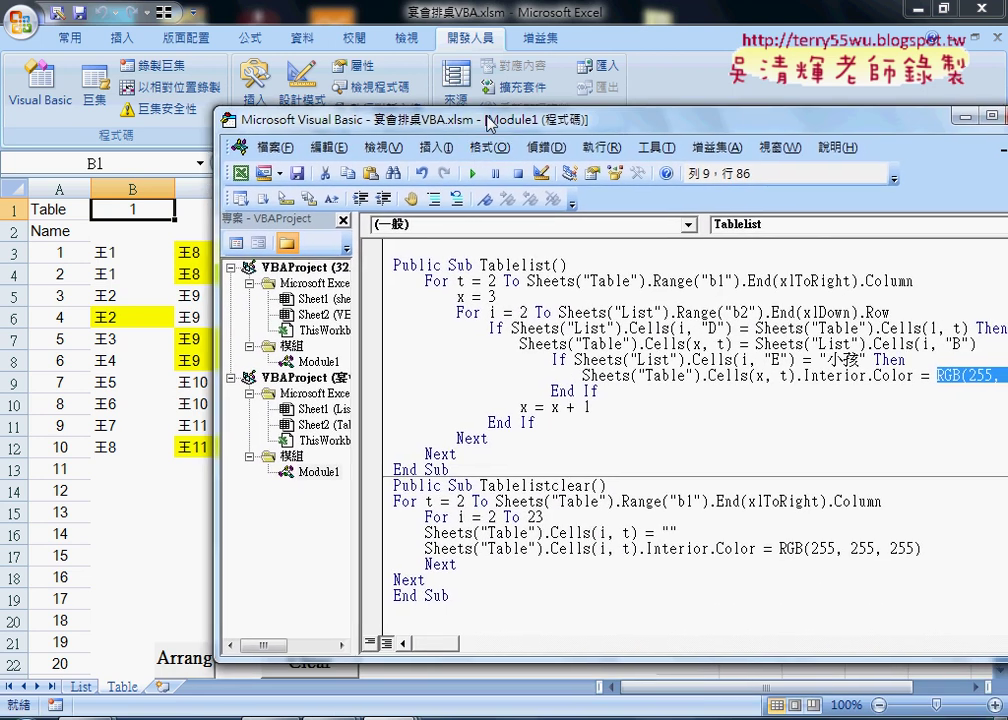
drag(456, 131, 343, 75)
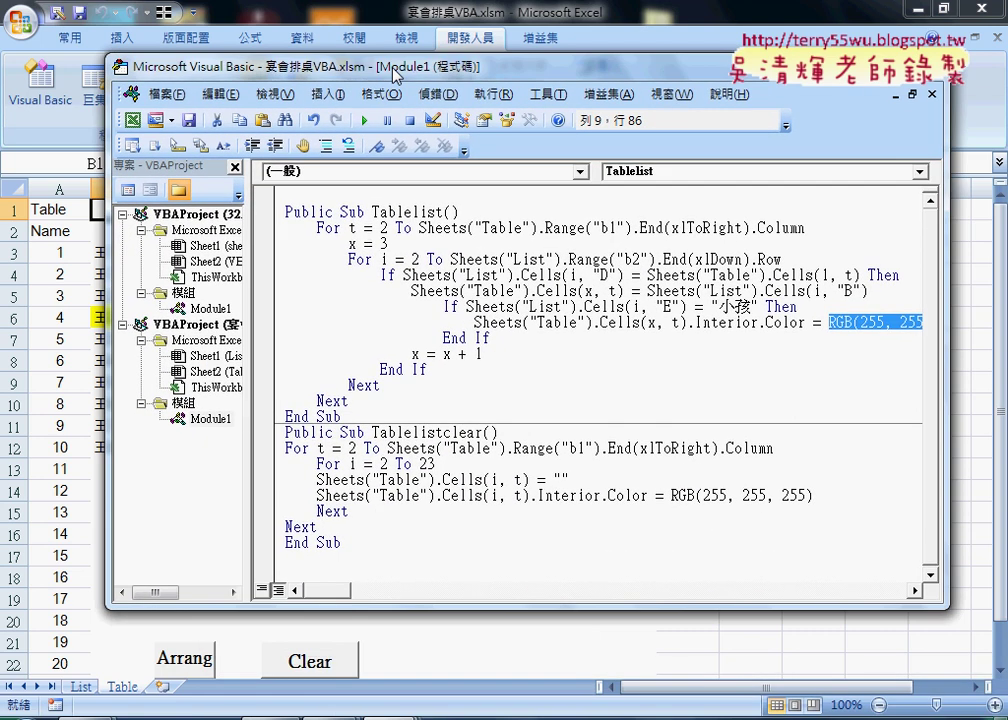
click(419, 228)
drag(420, 228, 539, 229)
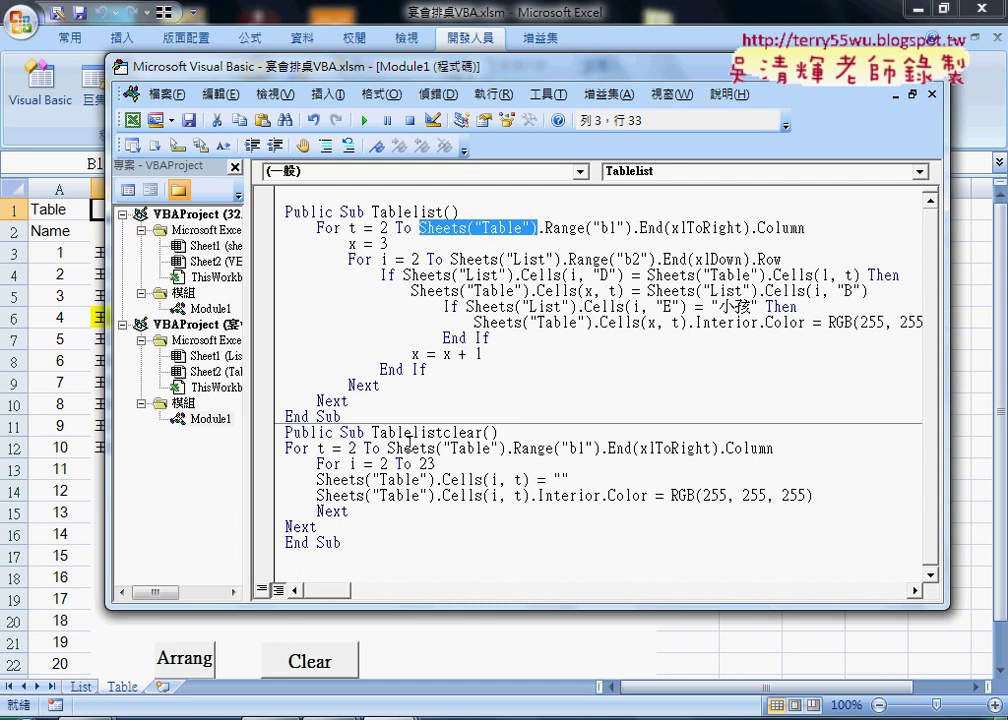
click(545, 228)
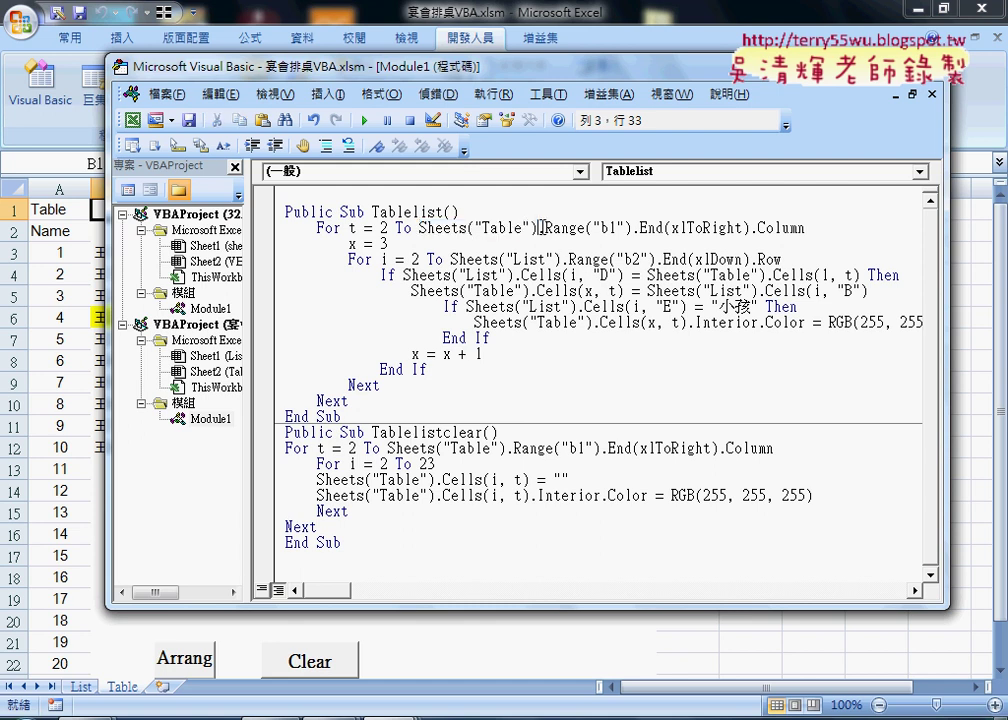
drag(545, 228, 419, 229)
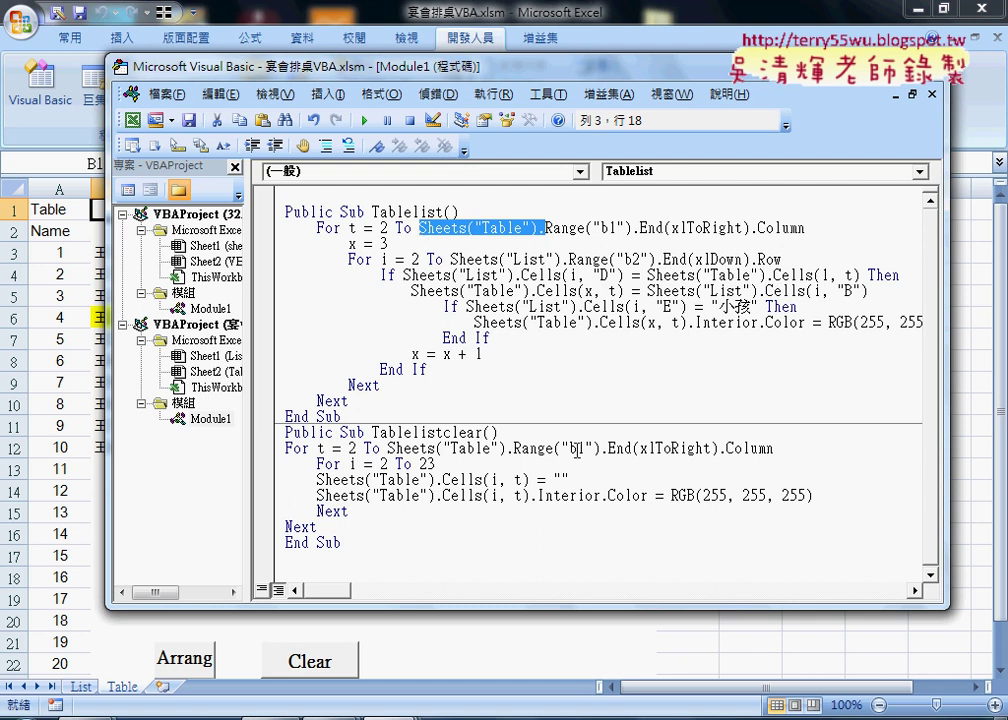
Run Tablelistclear to empty the grid, then Tablelist to refill it
click(482, 480)
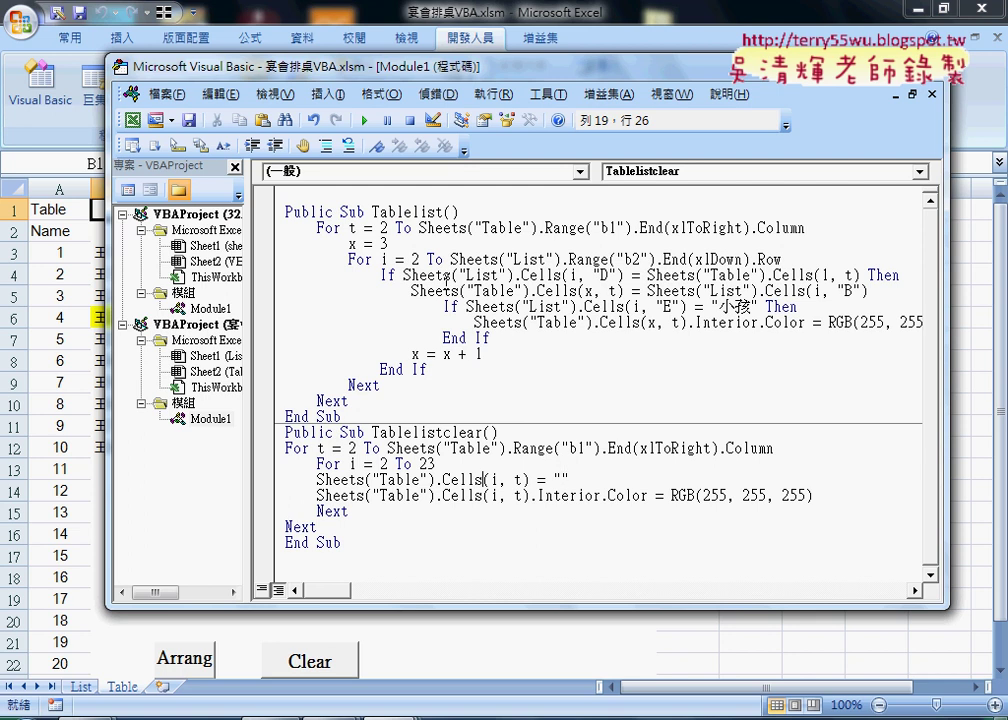
click(364, 120)
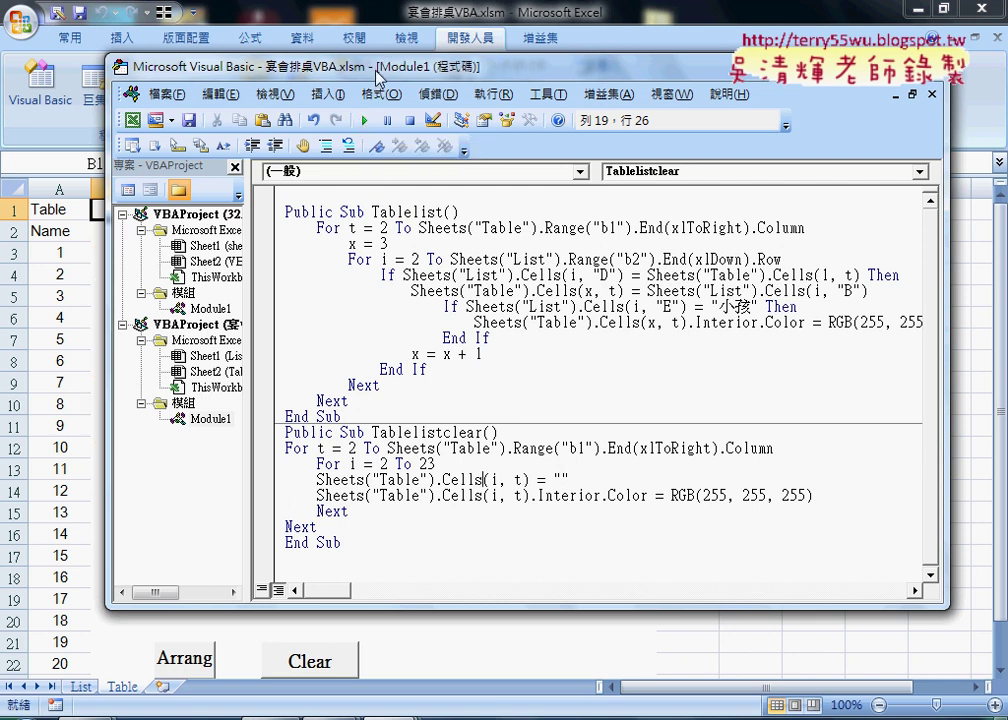
drag(377, 77, 632, 84)
click(510, 292)
click(480, 122)
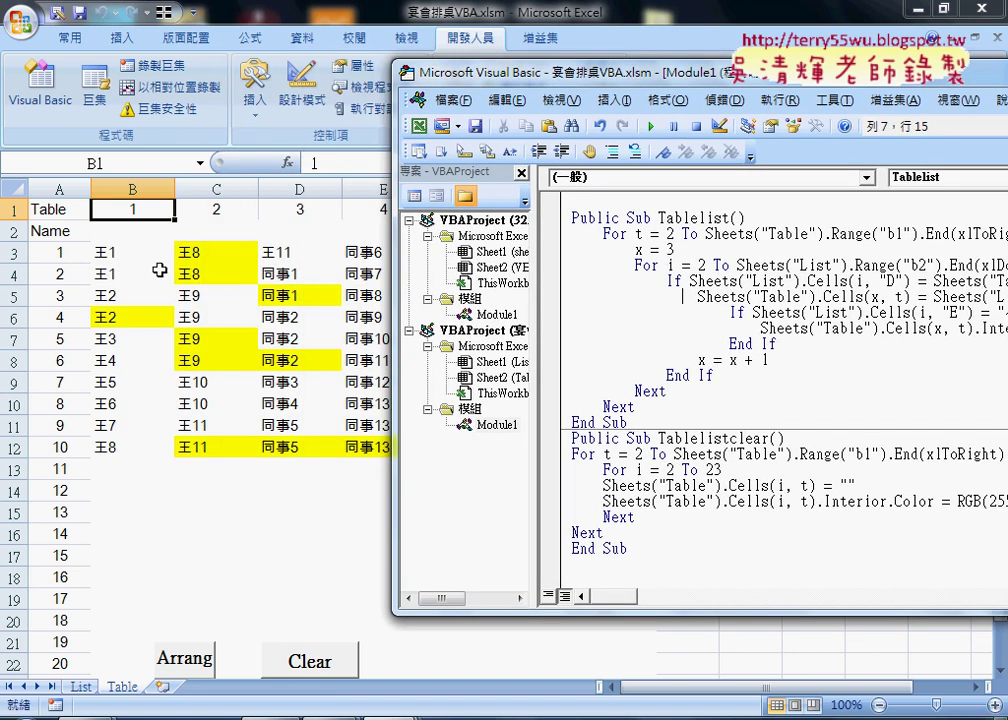
drag(140, 252, 605, 464)
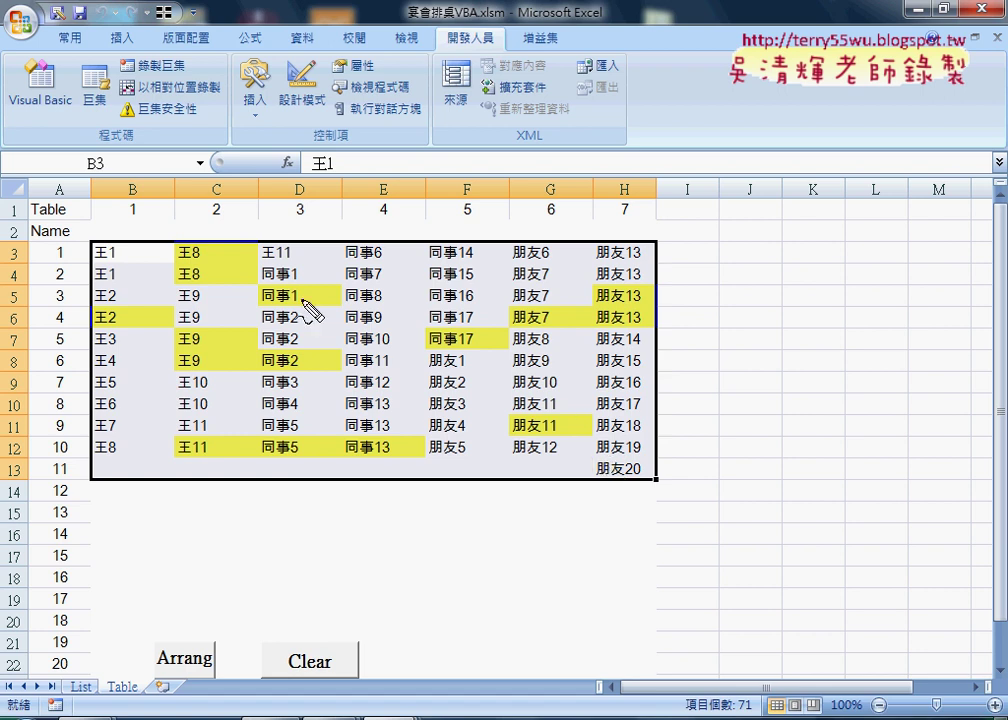
drag(134, 194, 131, 204)
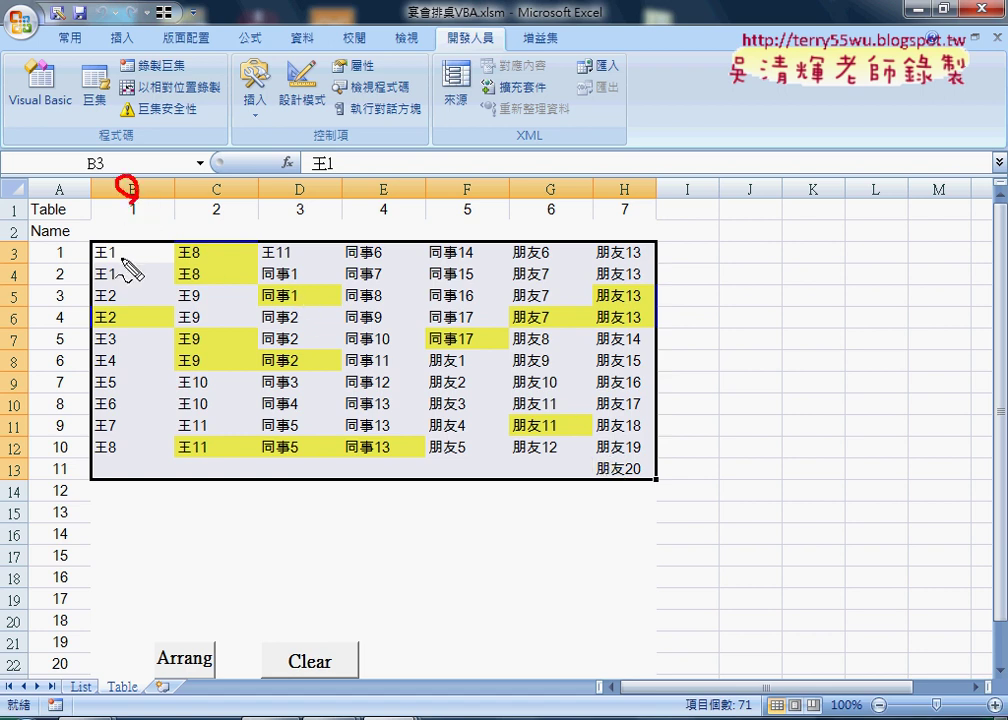
mouse_move(36, 247)
mouse_down()
mouse_move(38, 258)
mouse_move(135, 262)
mouse_move(472, 432)
mouse_move(447, 410)
mouse_up()
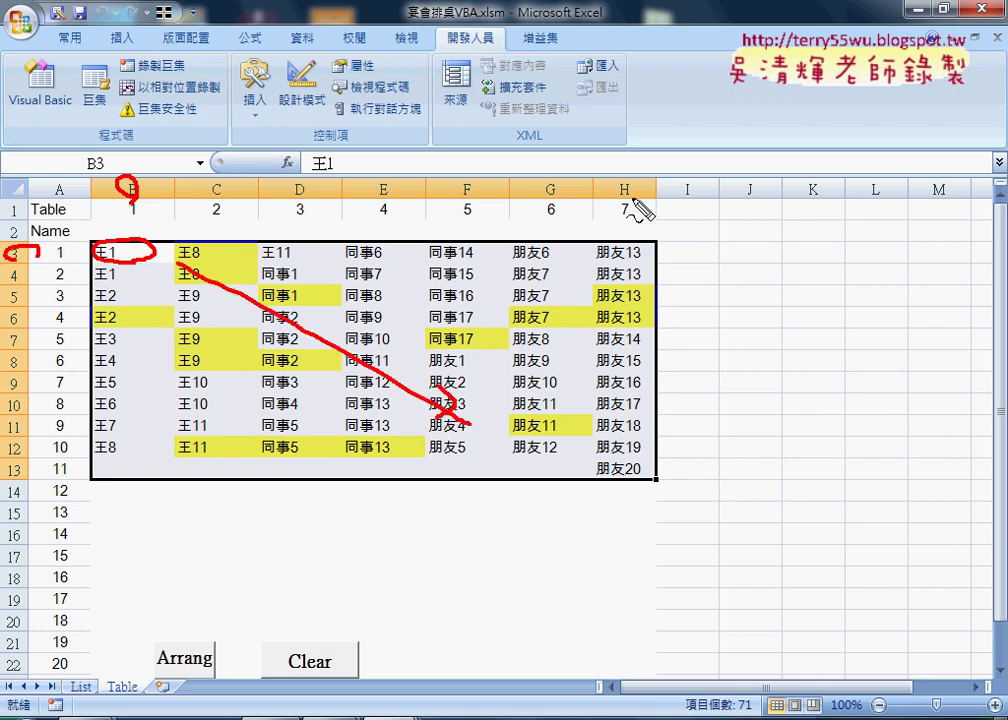
drag(632, 174, 643, 212)
mouse_move(8, 464)
mouse_down()
mouse_move(15, 478)
mouse_move(12, 462)
mouse_up()
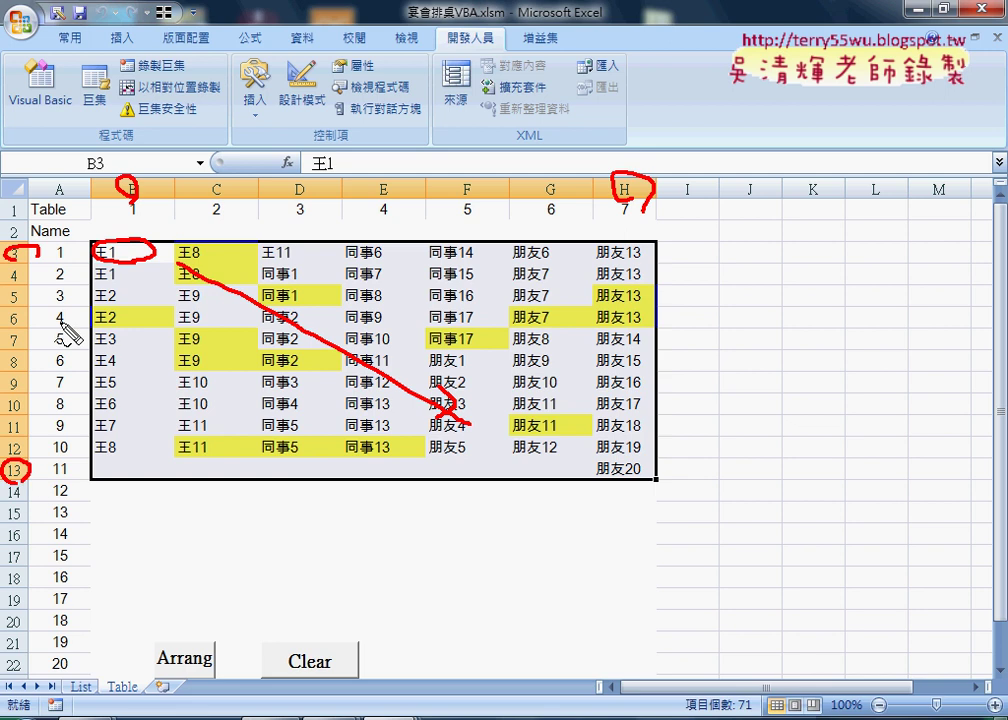
drag(640, 456, 648, 492)
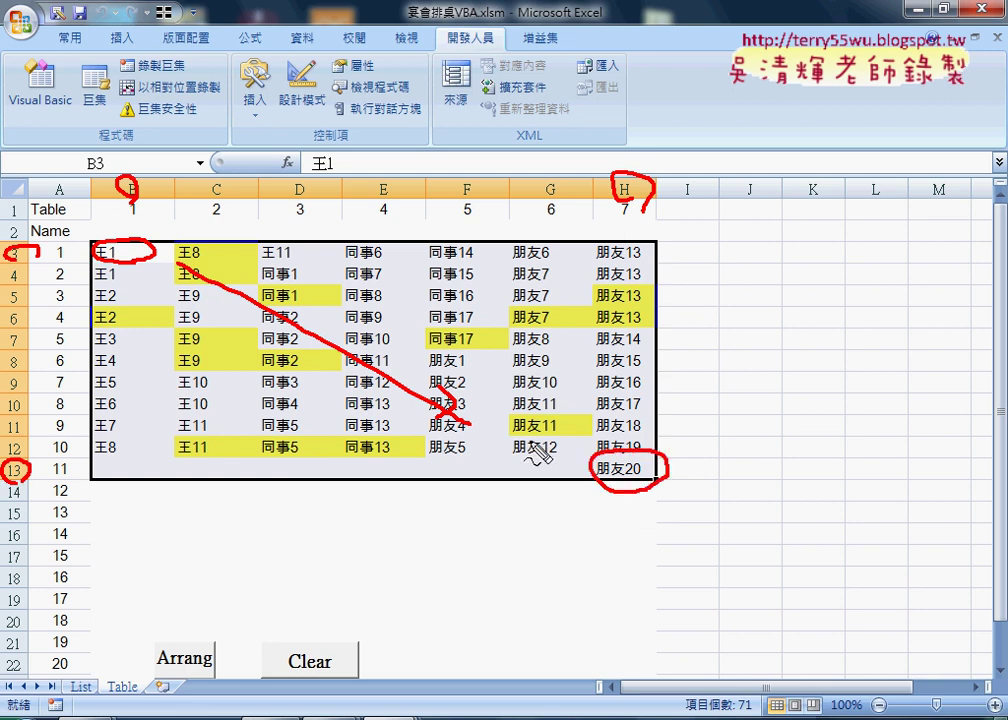
key(Escape)
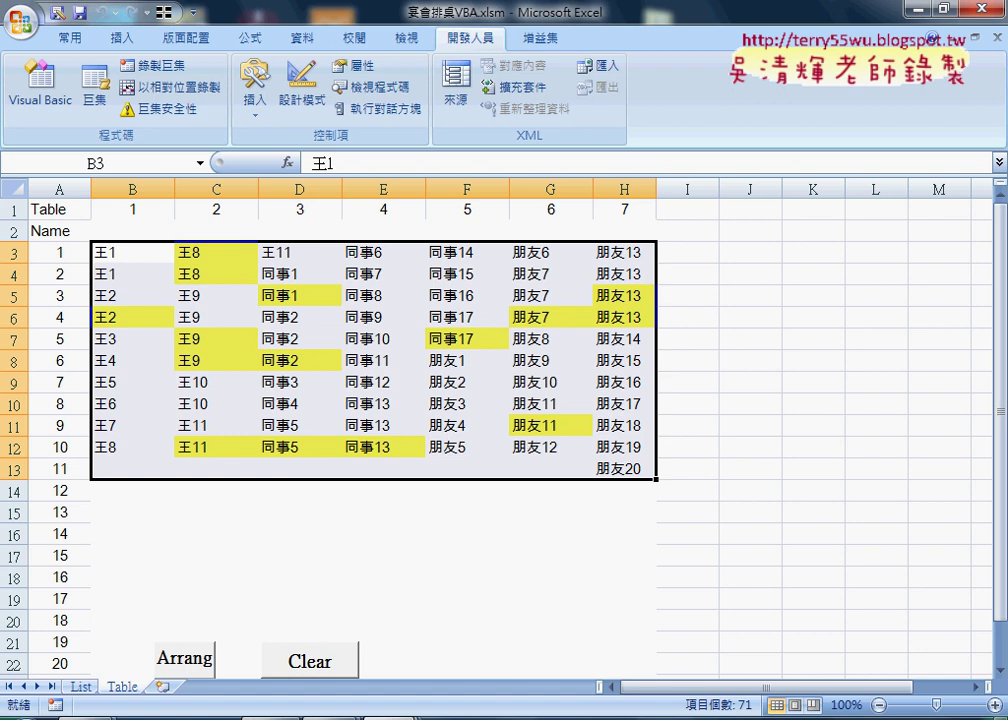
click(489, 716)
click(598, 645)
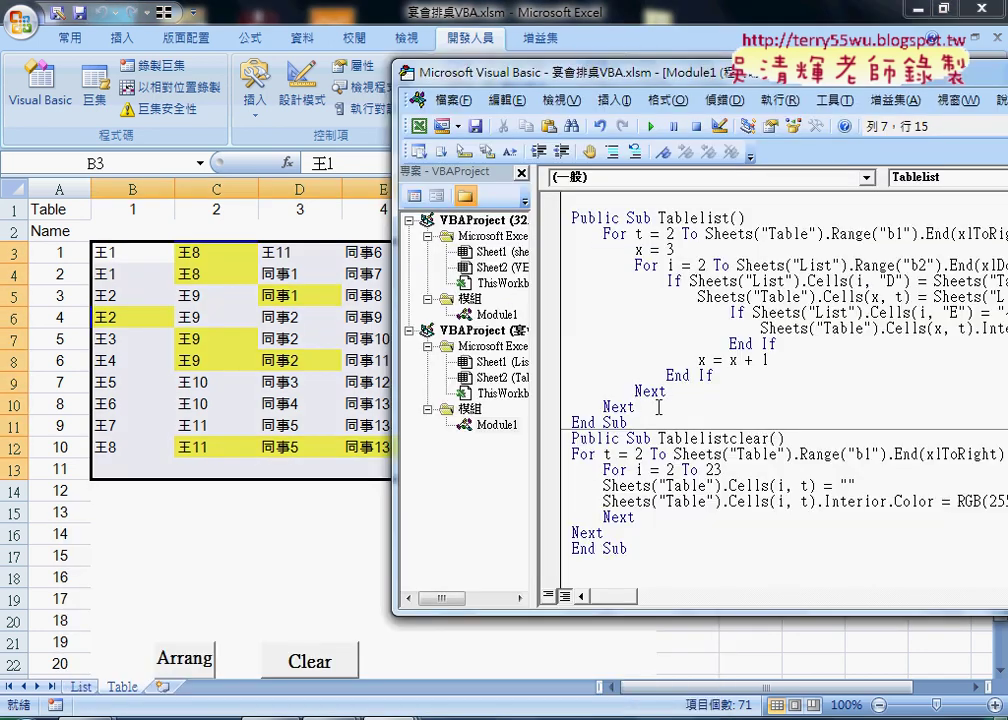
Add a final Tablelist line: Range("B3:H13").Borders.Color = RGB(255,0,0)
key(Return)
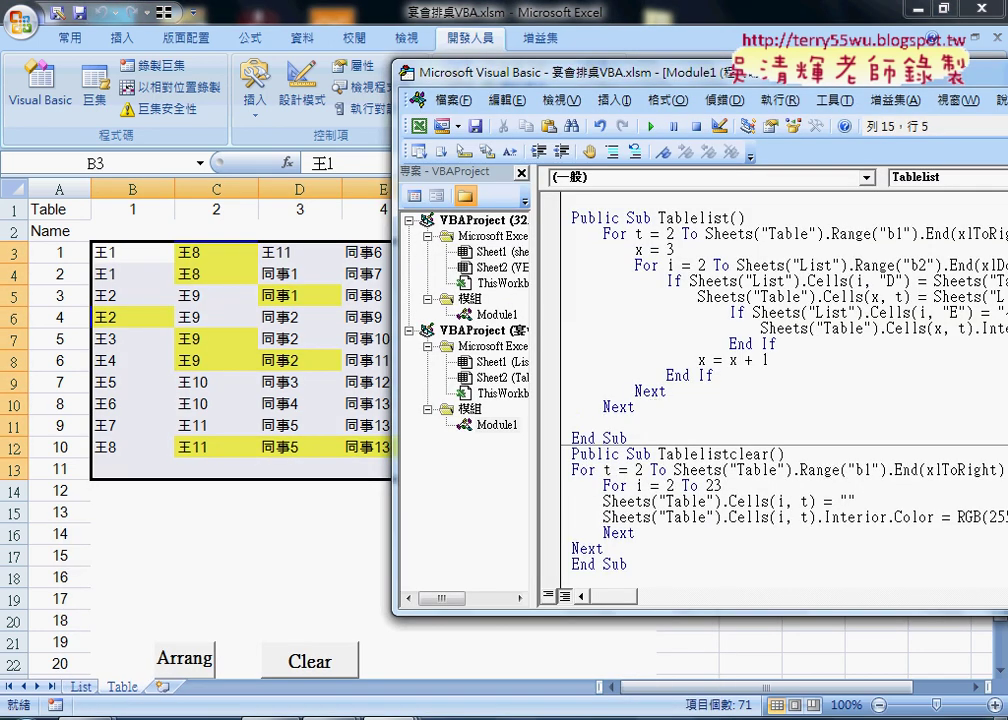
text(ra)
text(nge)
text((")
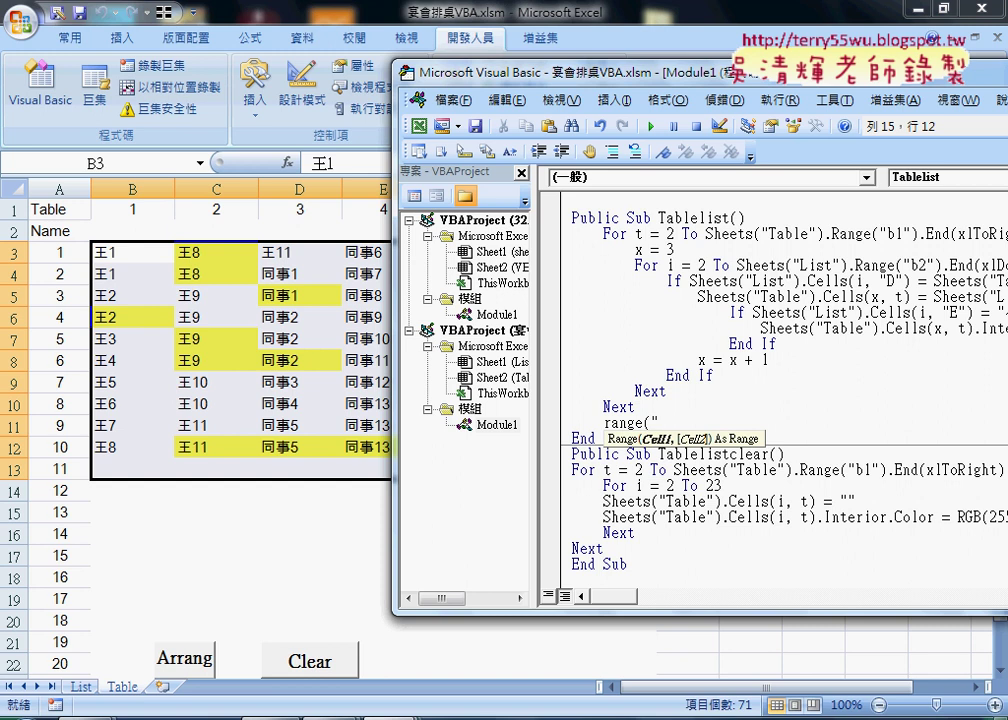
text(B3)
text(:H13)
text(")
text().)
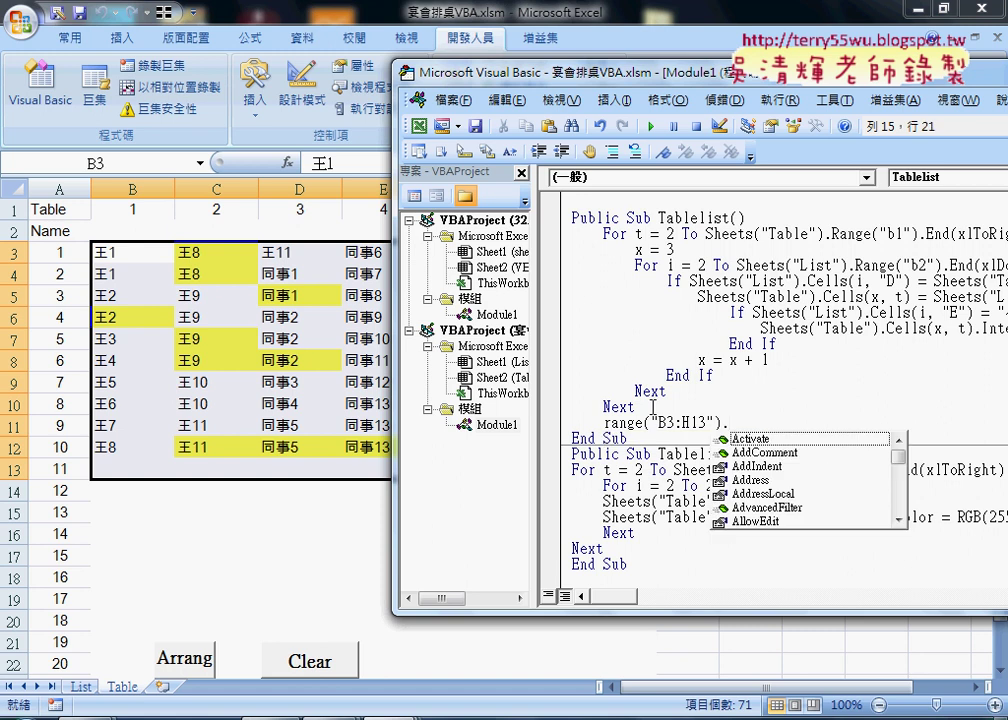
text(B)
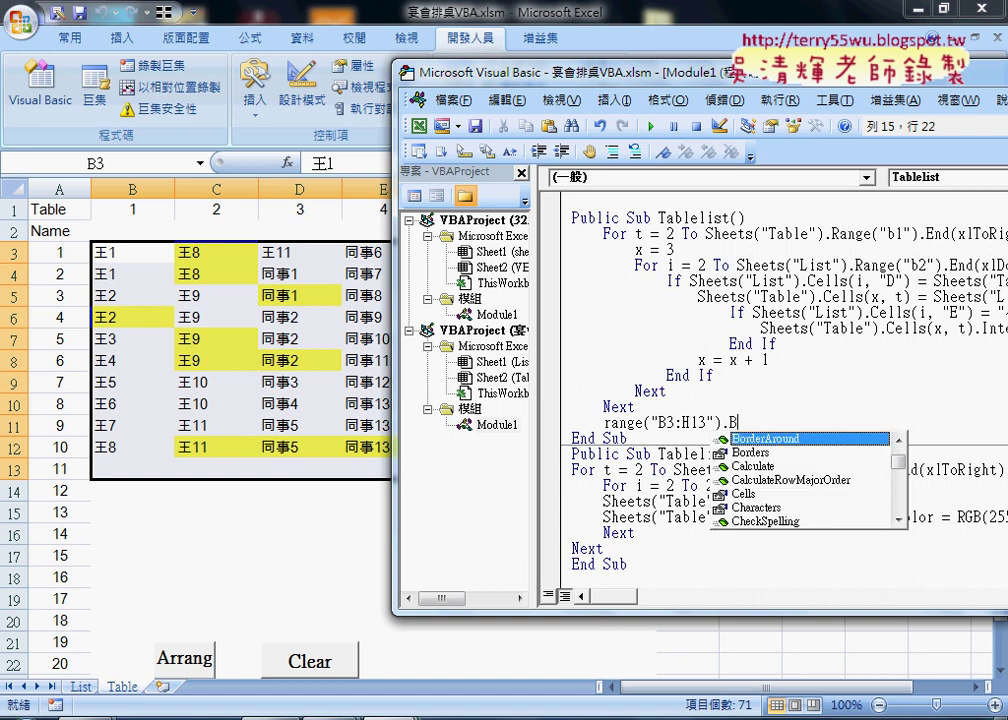
key(Down)
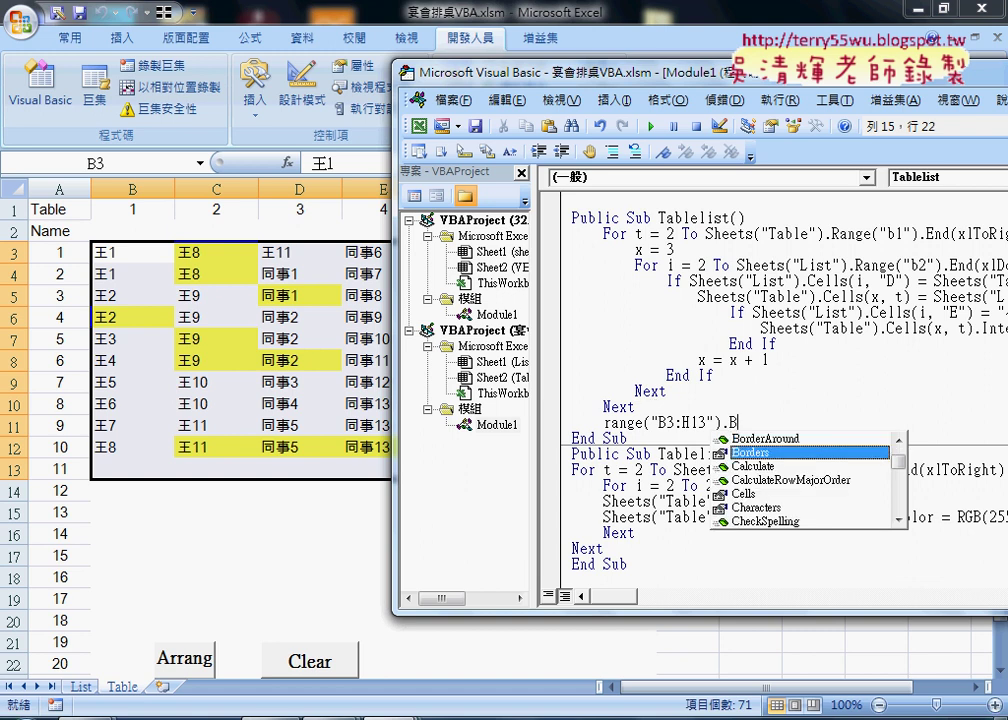
key(space)
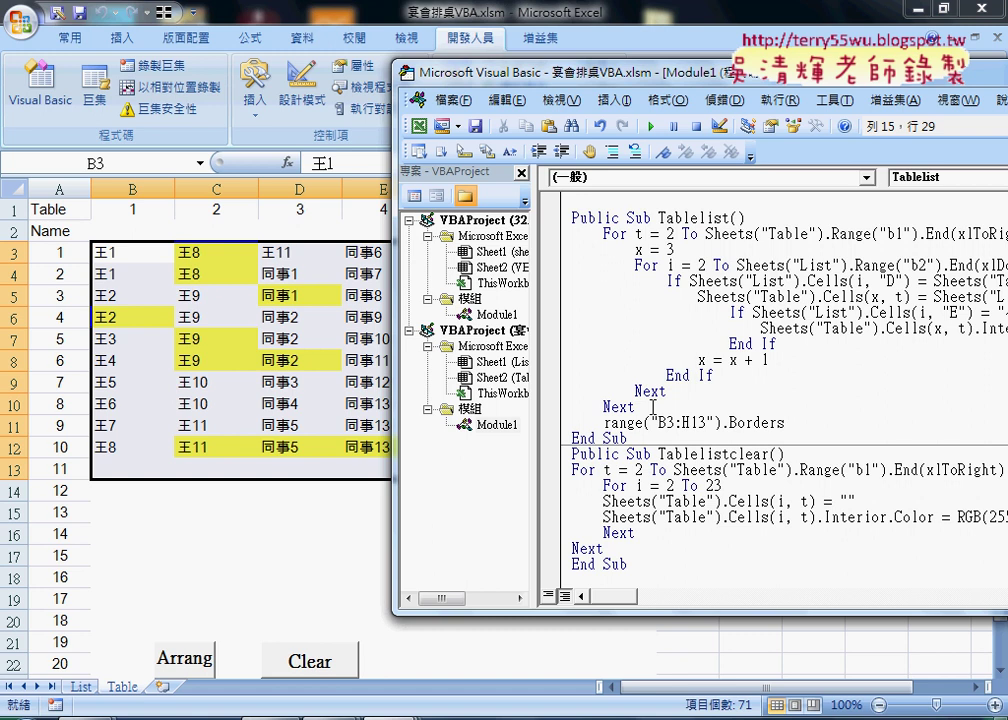
text(.)
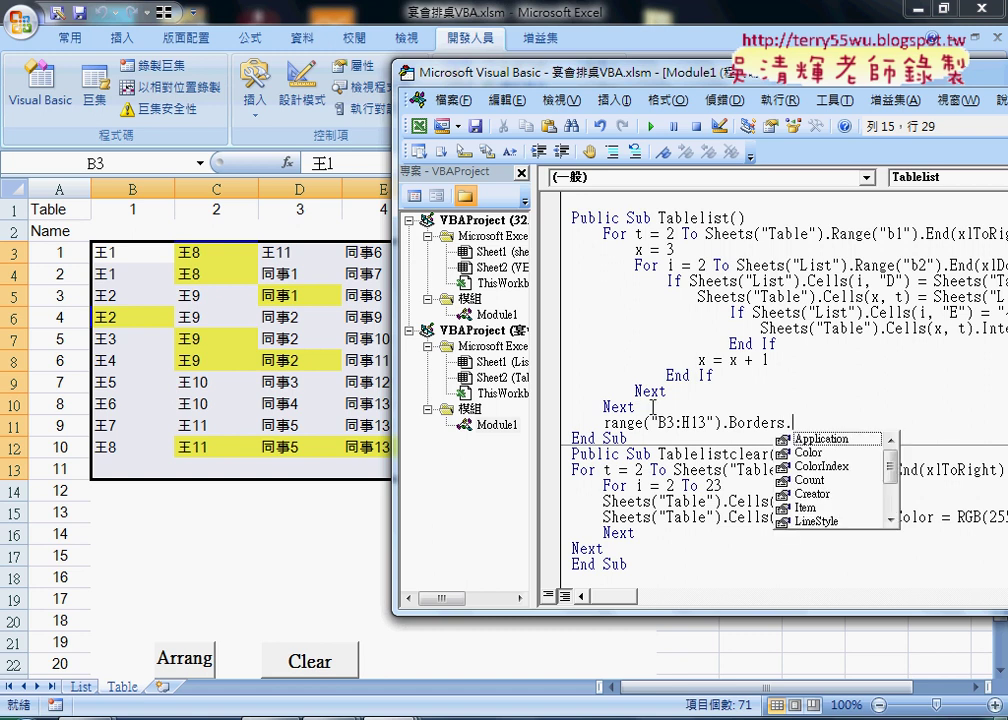
key(Down)
key(Down)
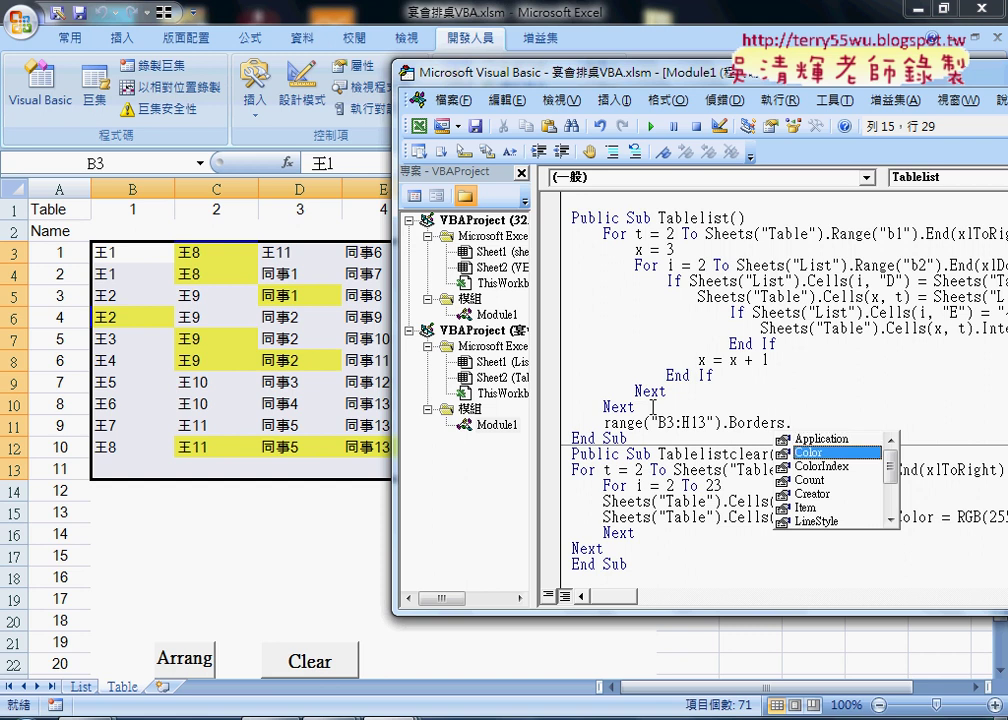
key(Down)
key(Down)
key(Down)
key(Down)
key(Down)
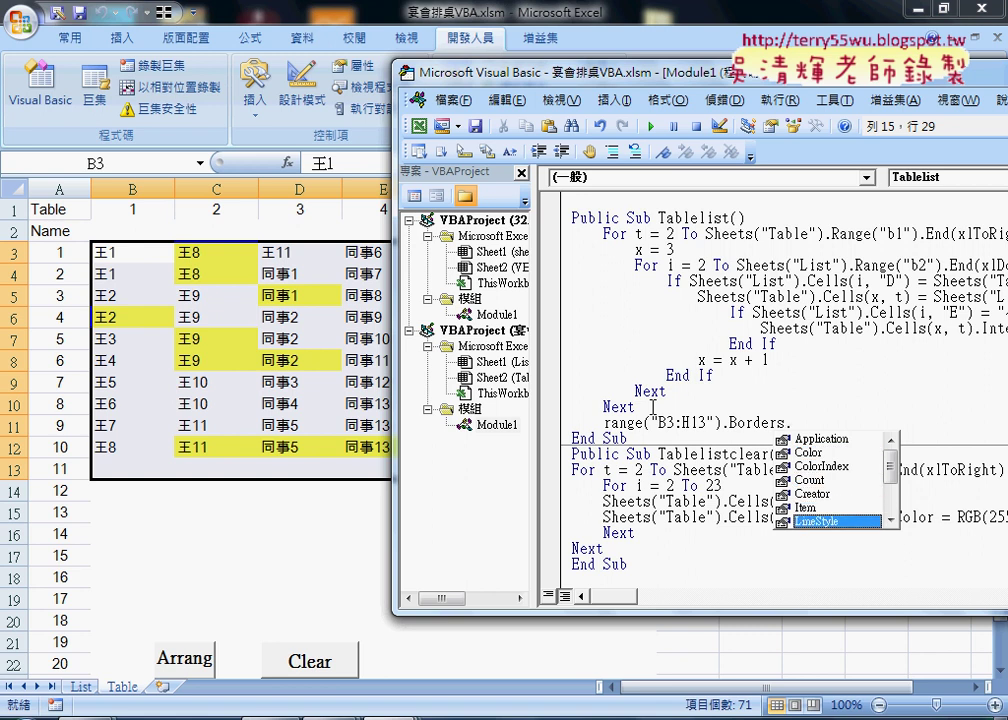
key(Up)
key(Up)
key(Up)
key(Up)
key(Up)
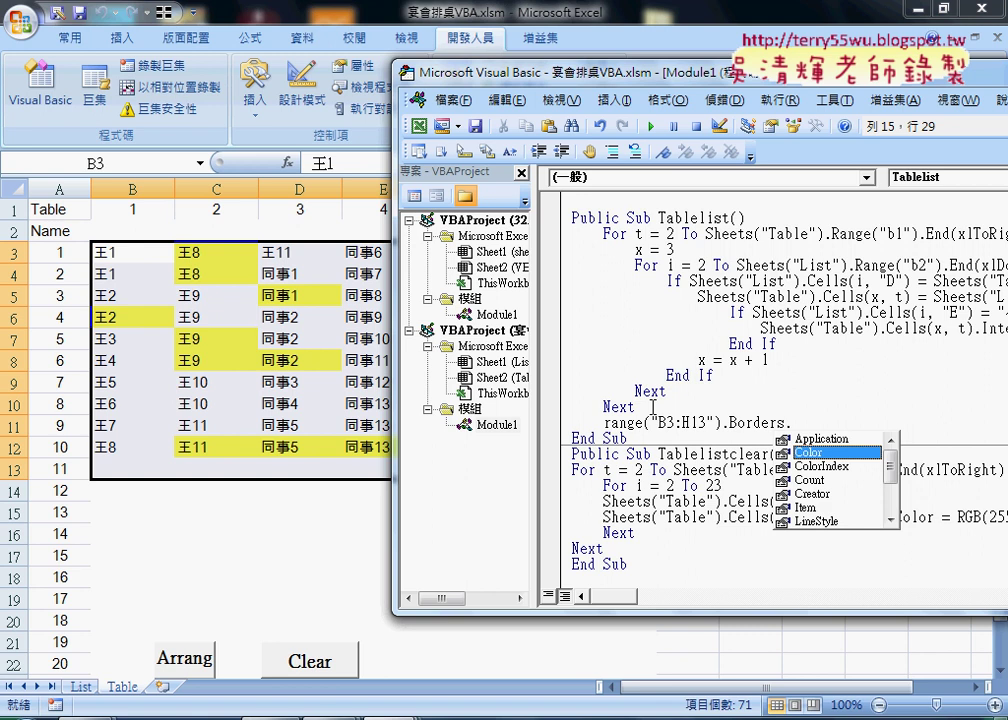
key(space)
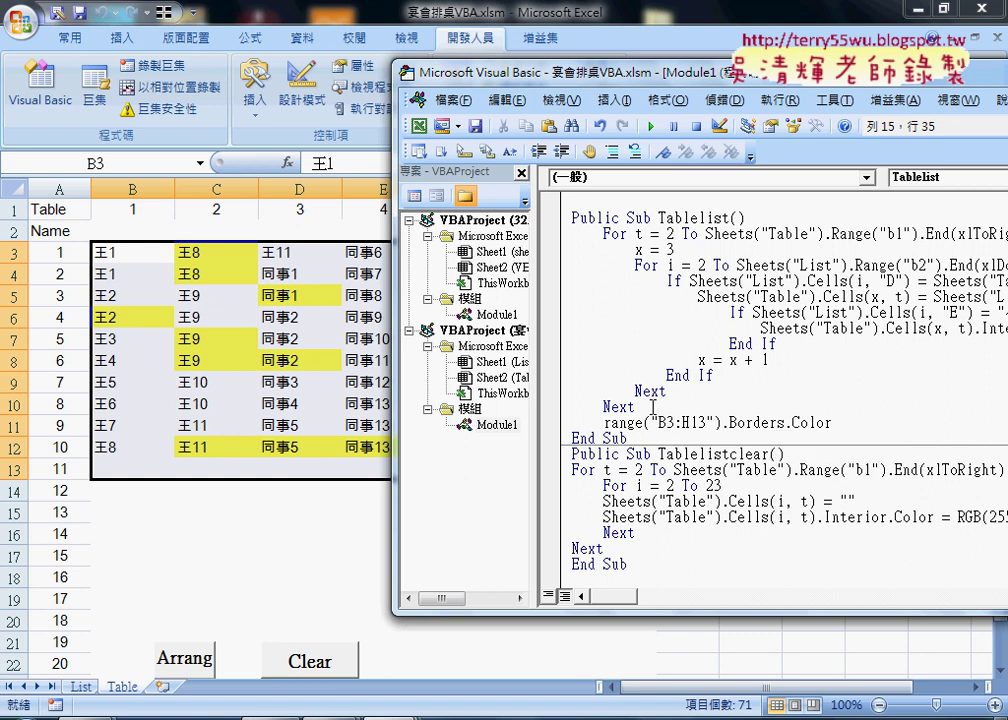
key(BackSpace)
text(=)
text(rgb)
text(()
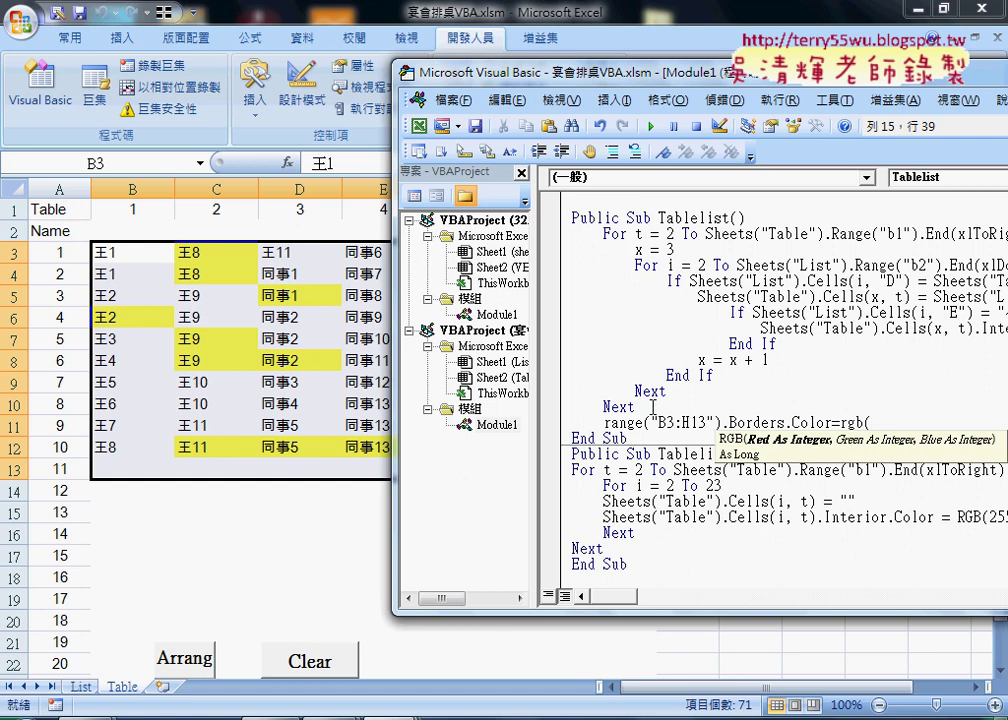
text(25)
text(5,)
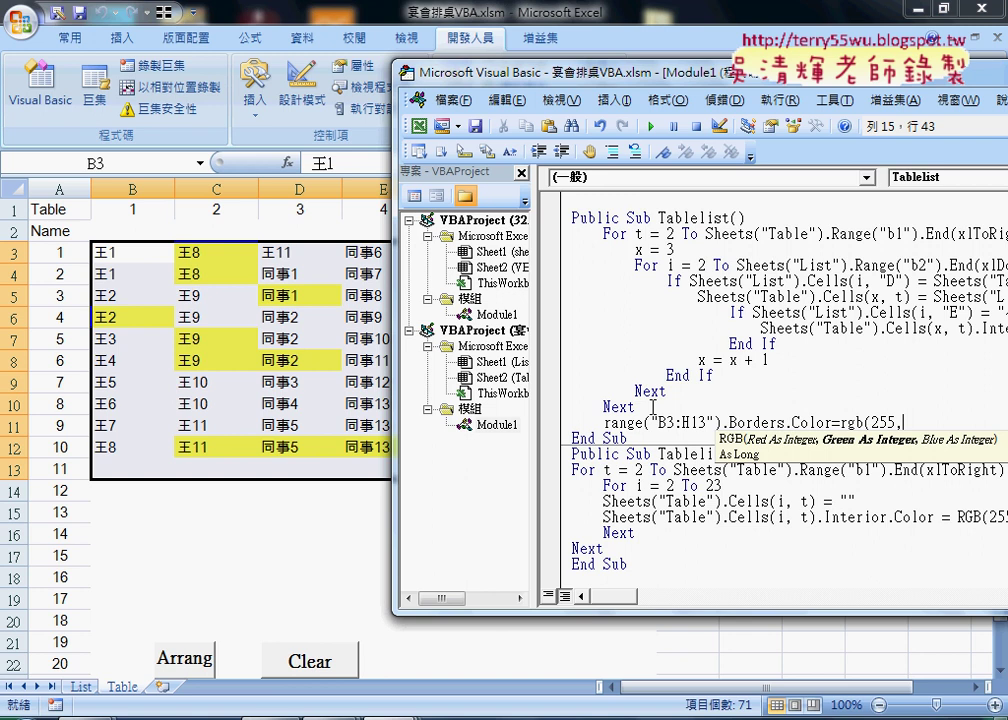
text(0,0)
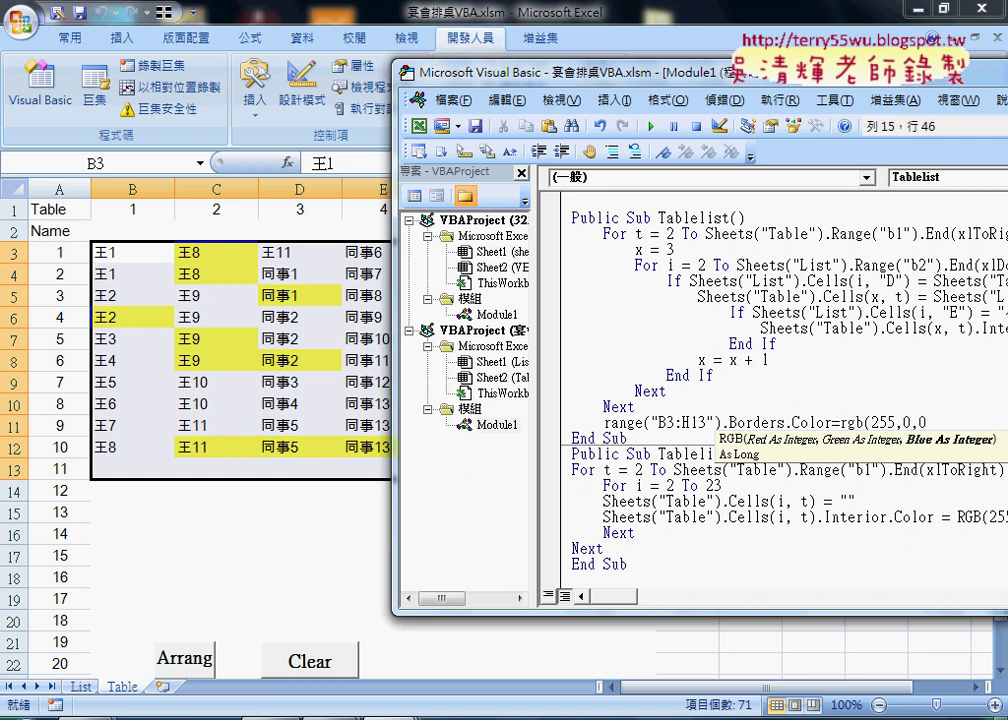
text())
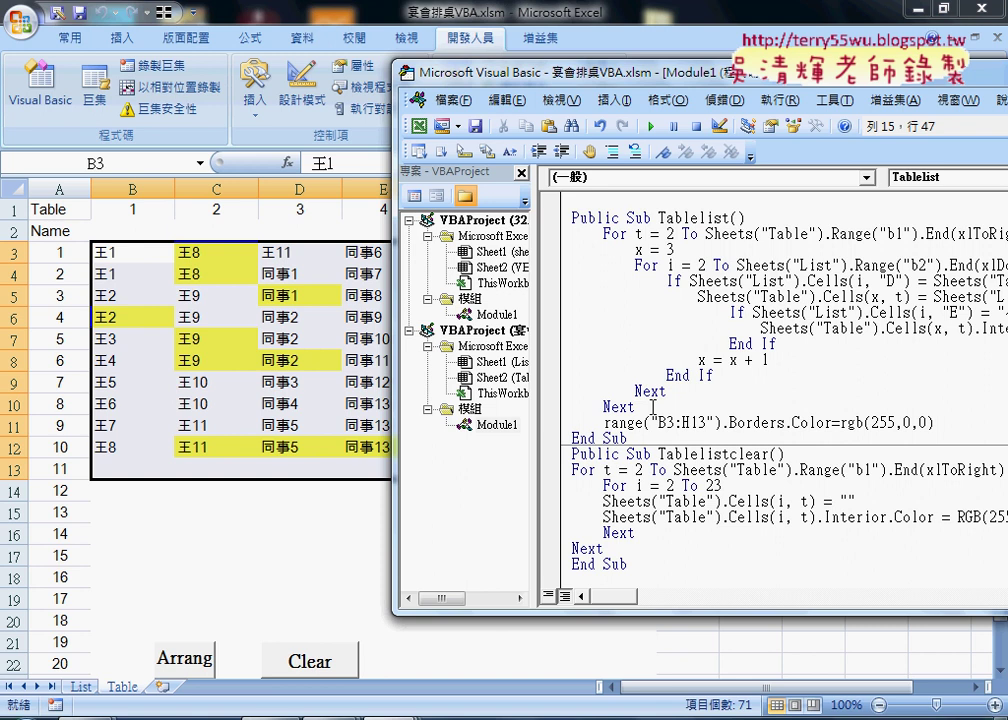
click(678, 469)
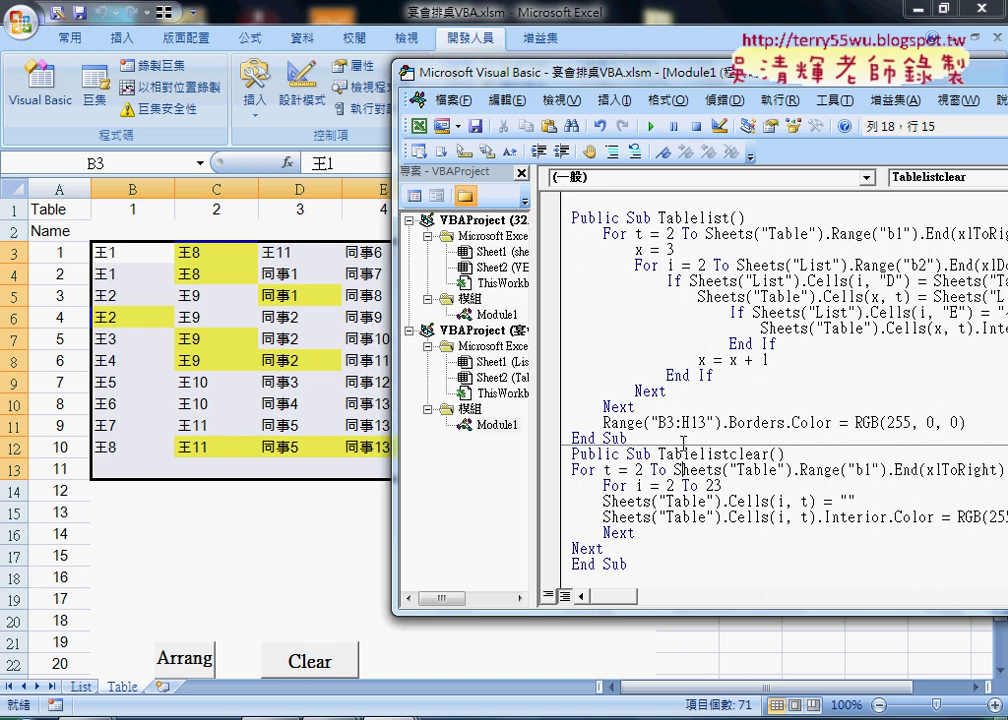
On the Table sheet, run Clear then Arrang and check the red-bordered B3:H13 grid
click(651, 127)
click(330, 618)
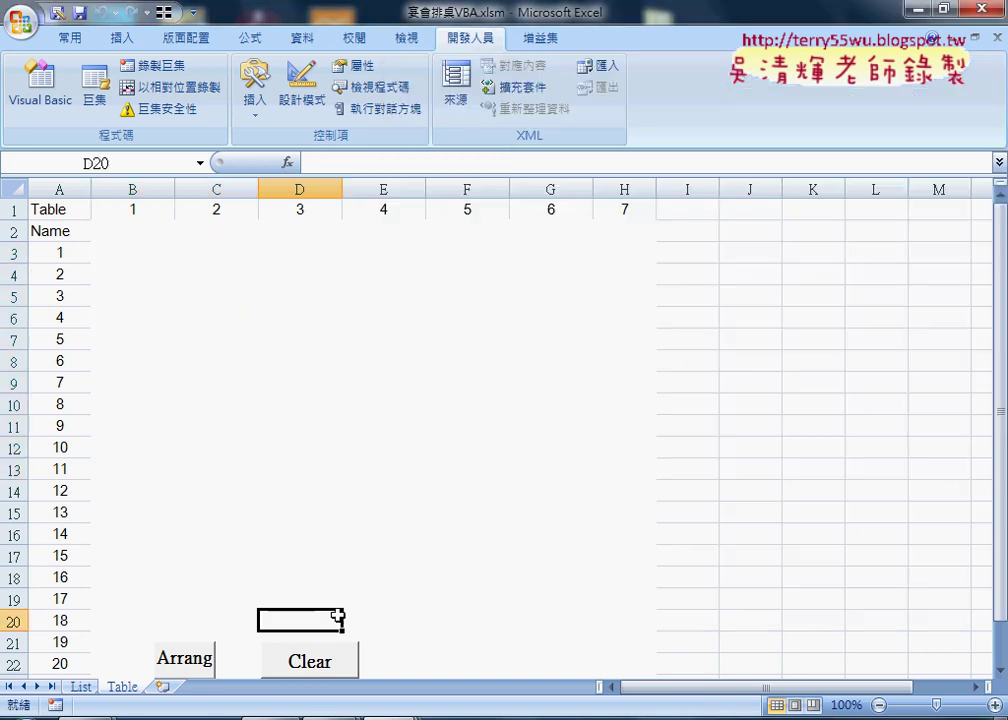
click(186, 662)
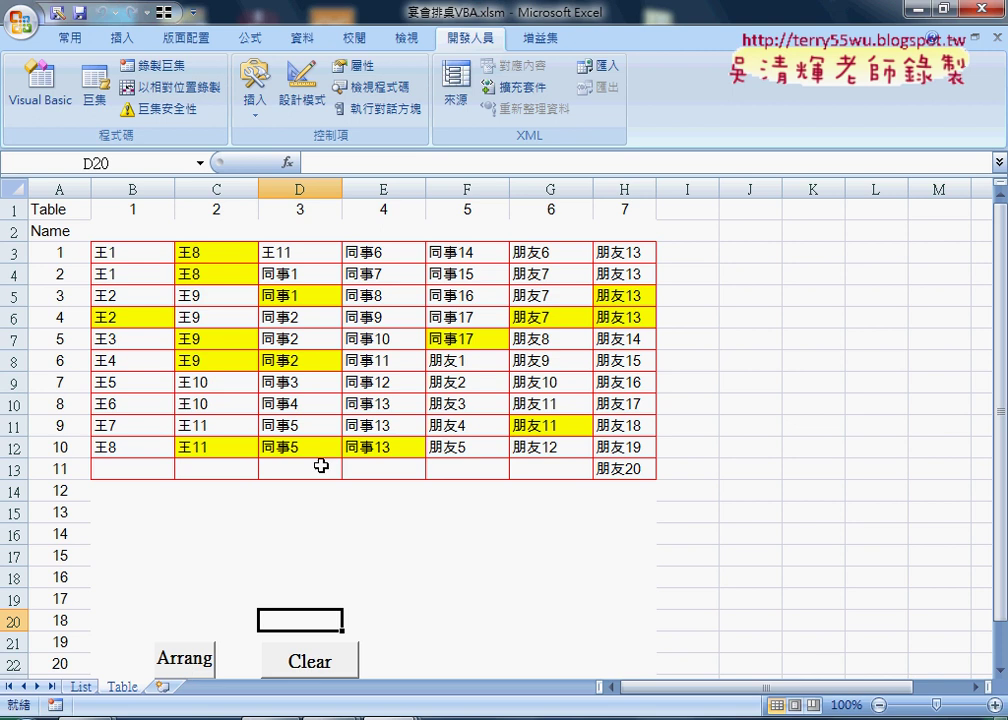
mouse_move(122, 254)
mouse_down()
mouse_move(378, 385)
mouse_move(600, 468)
mouse_up()
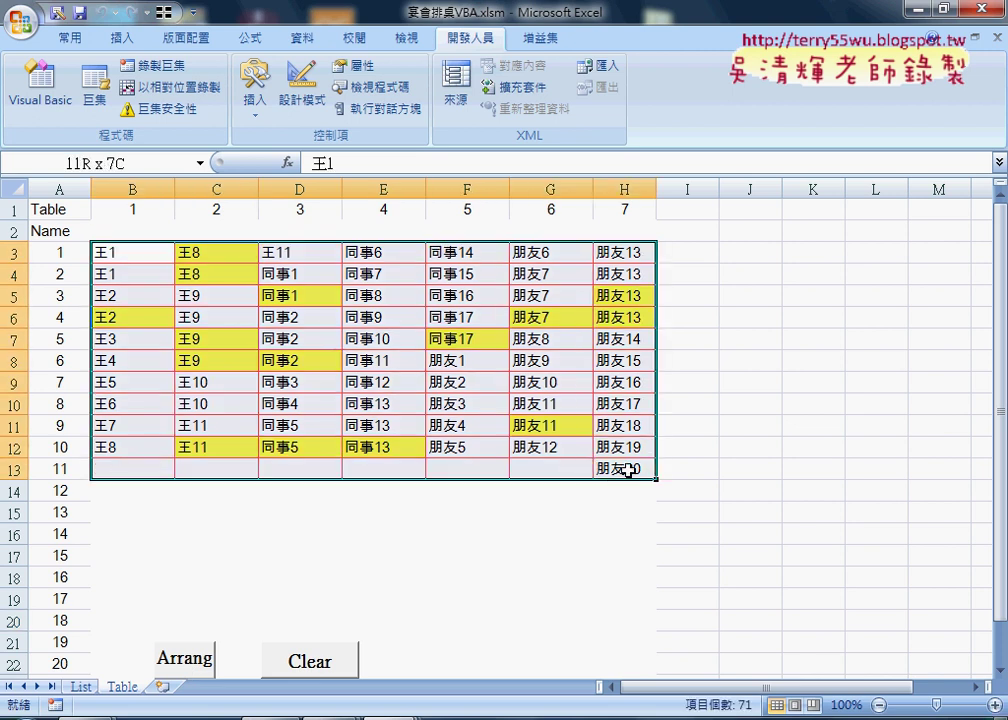
click(742, 508)
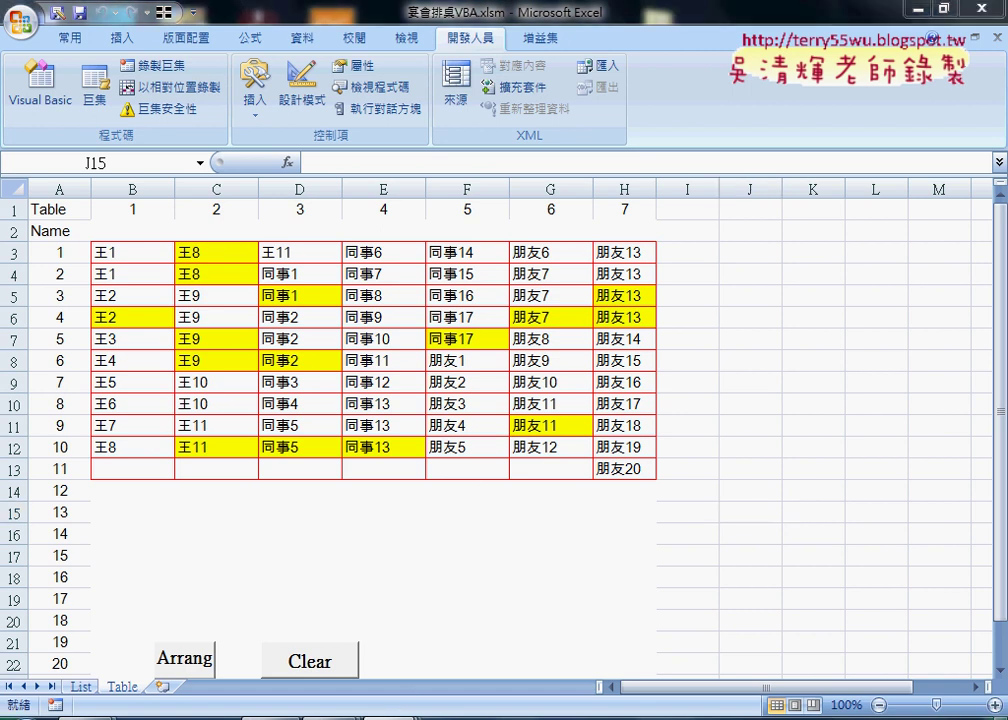
Bring the VBA editor forward, widen it, and trace Tablelist's nested loops and If blocks
click(565, 555)
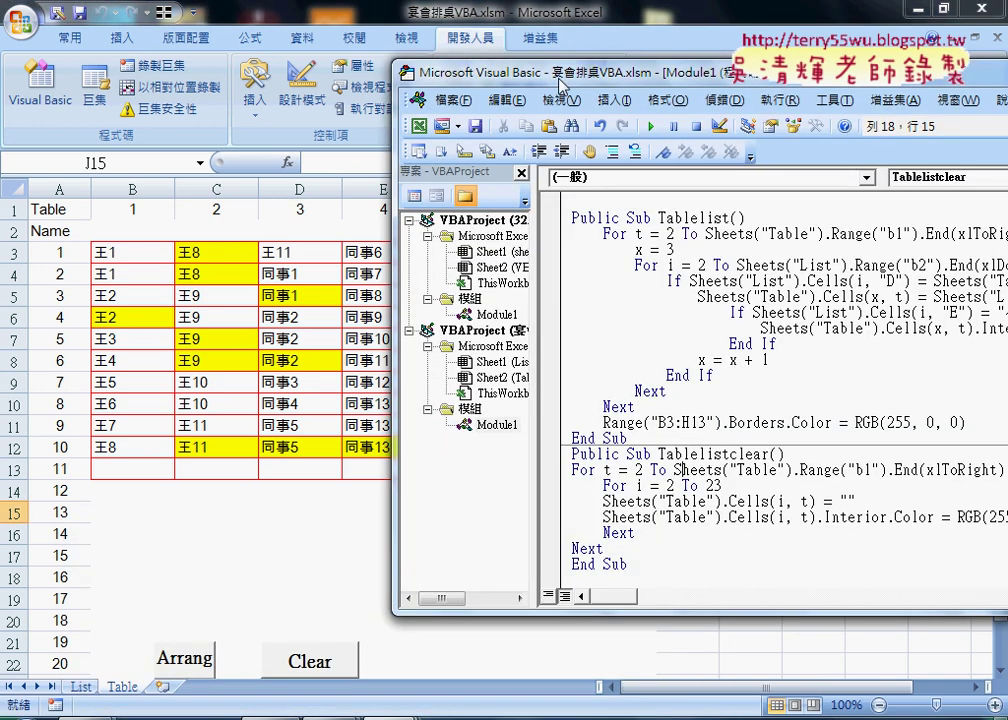
drag(440, 70, 242, 93)
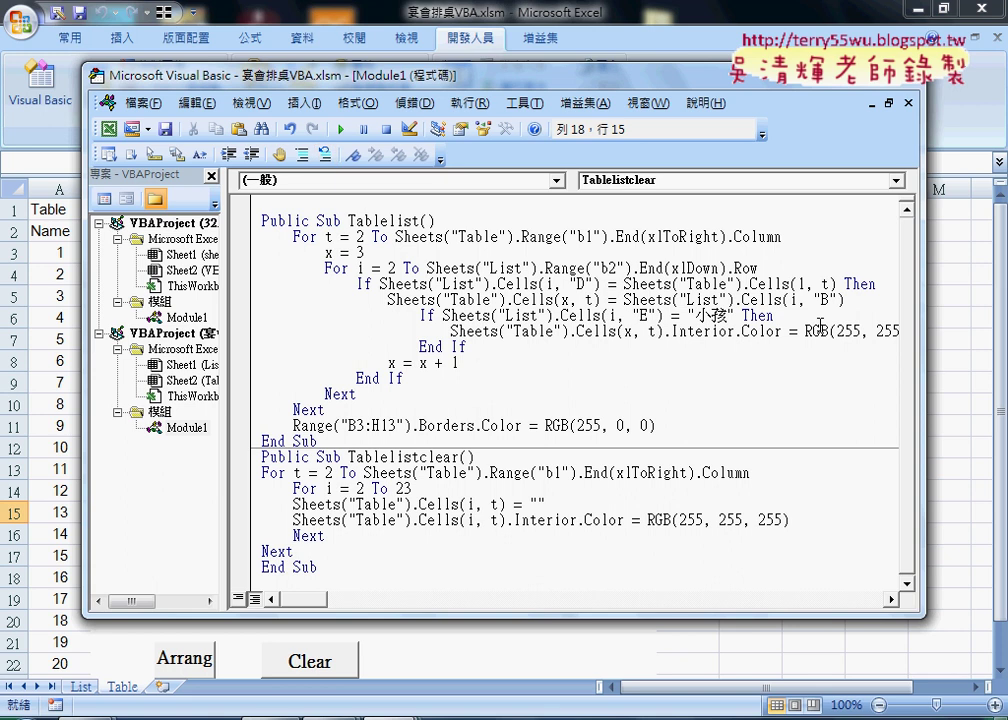
drag(922, 324, 995, 324)
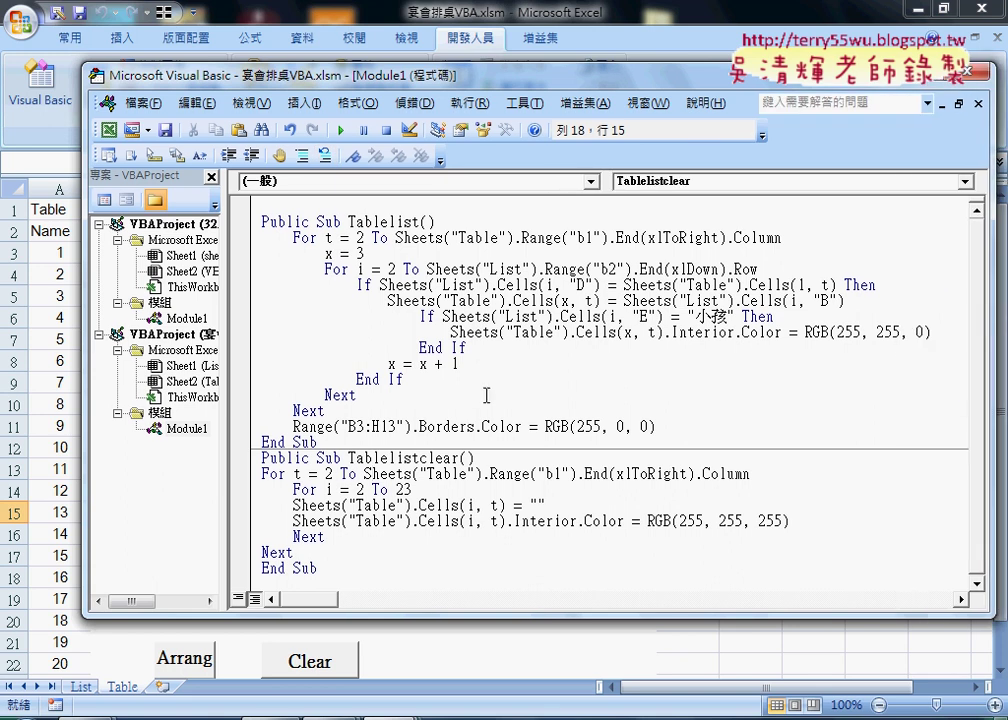
click(331, 269)
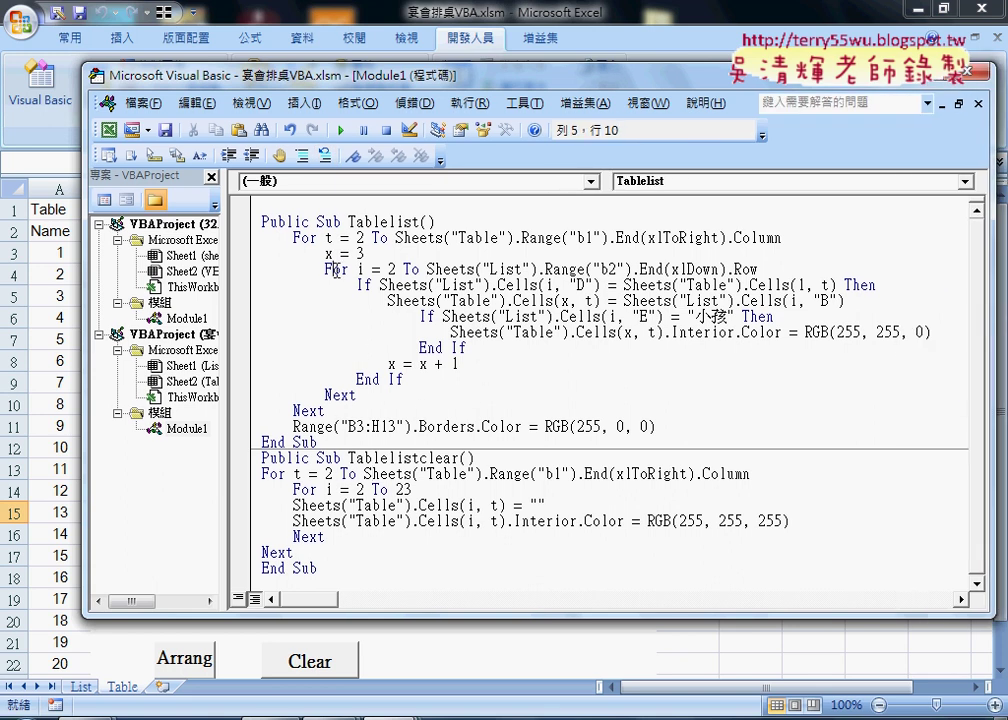
click(296, 237)
click(300, 410)
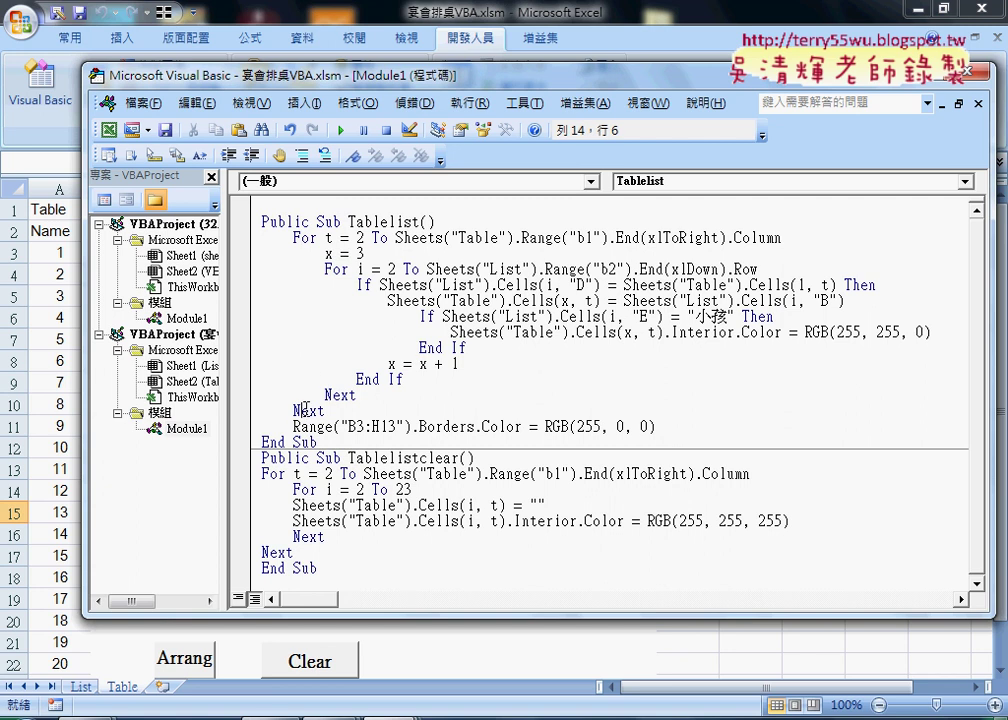
click(340, 270)
click(356, 395)
click(364, 285)
click(371, 379)
click(428, 316)
click(434, 347)
Outdent the inner If…End If block and add a blank line after Public Sub Tablelist()
drag(467, 347, 256, 313)
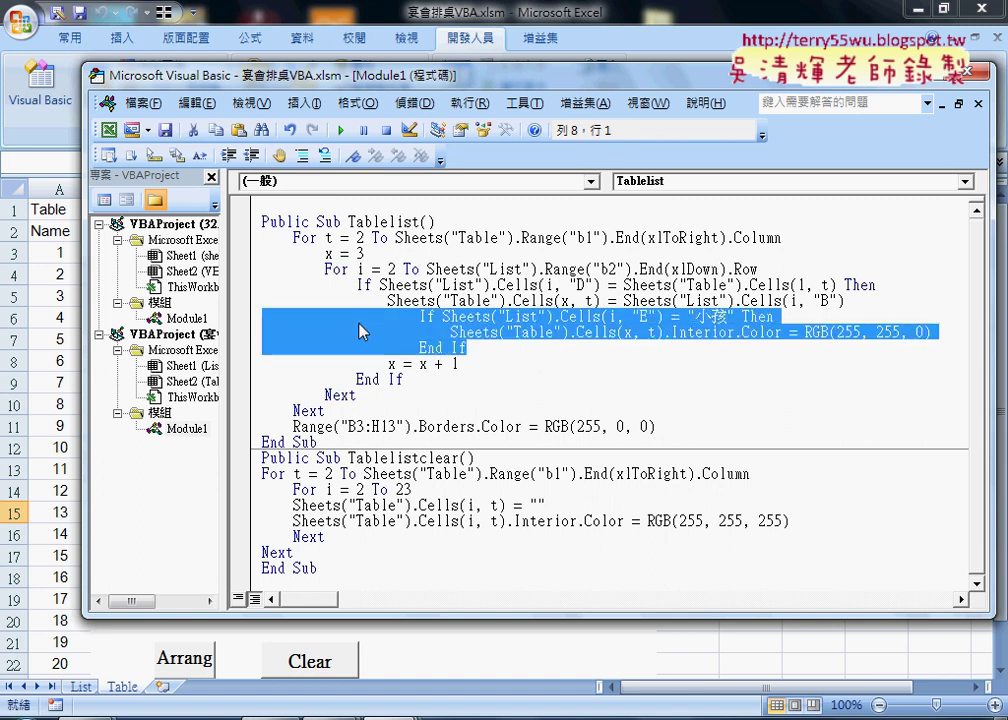
key(shift+Tab)
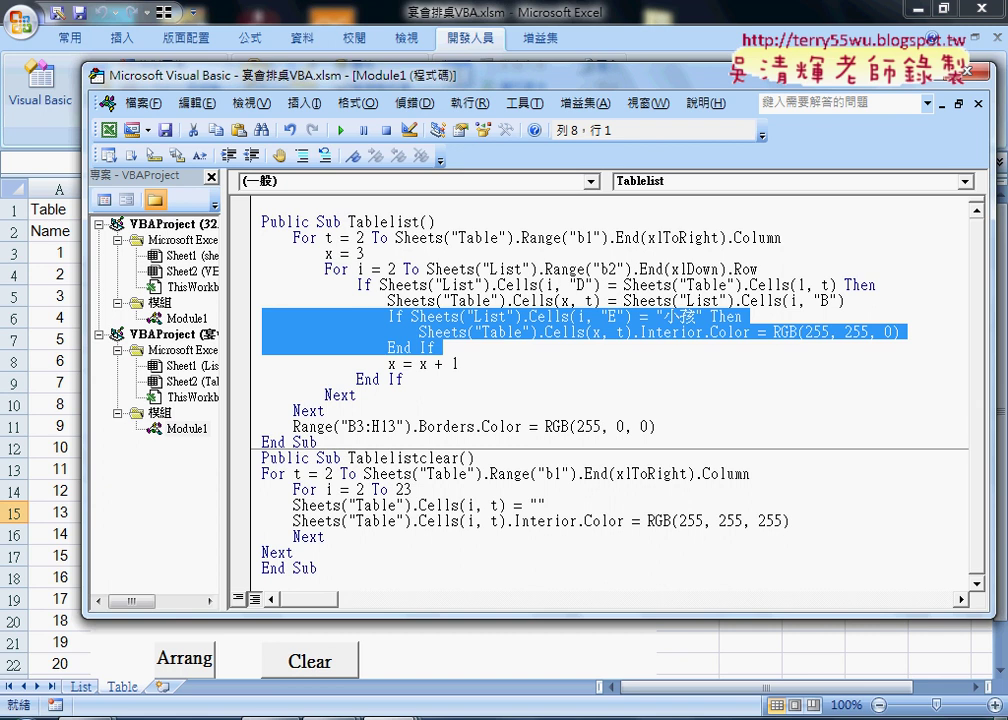
click(463, 224)
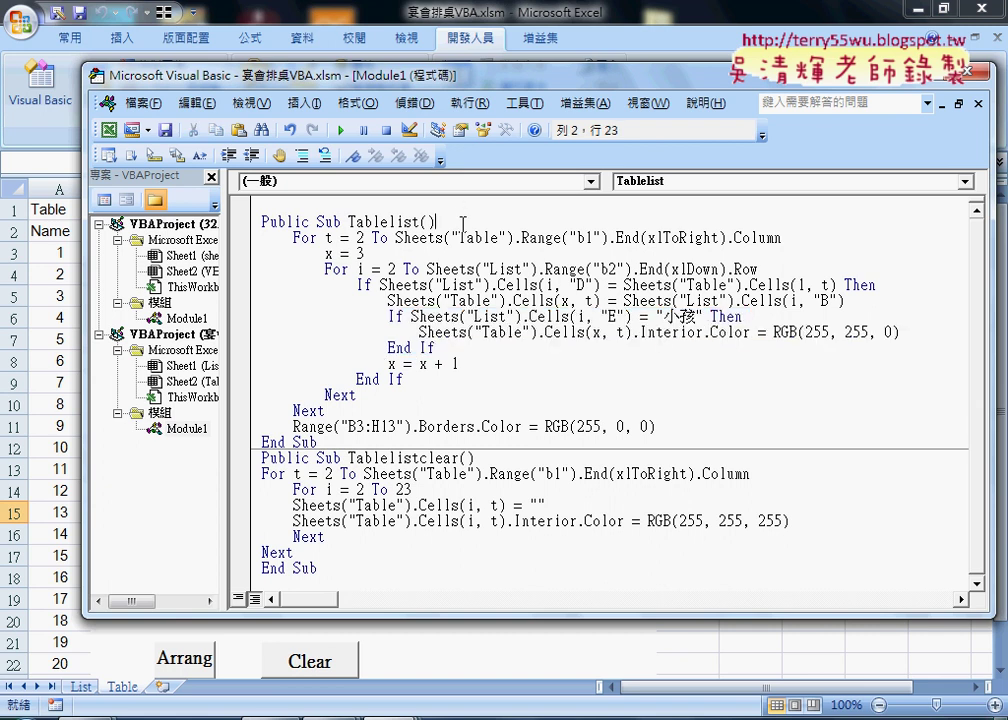
key(Return)
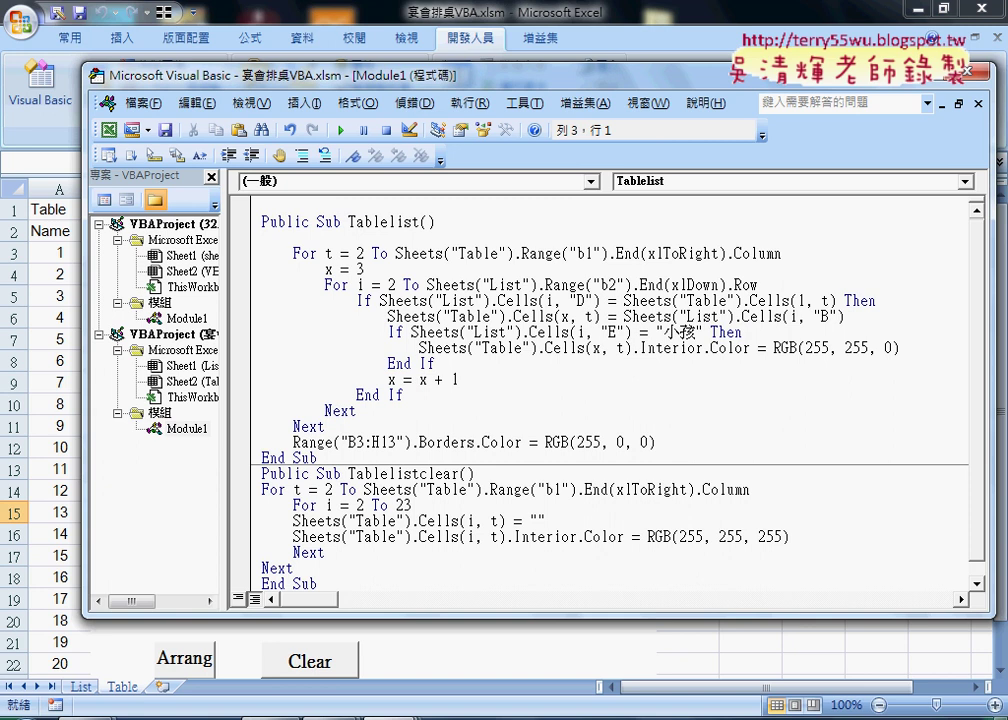
Move the code window aside and select the Borders.Color part of the B3:H13 line
mouse_move(455, 78)
mouse_down()
mouse_move(658, 93)
mouse_move(561, 48)
mouse_up()
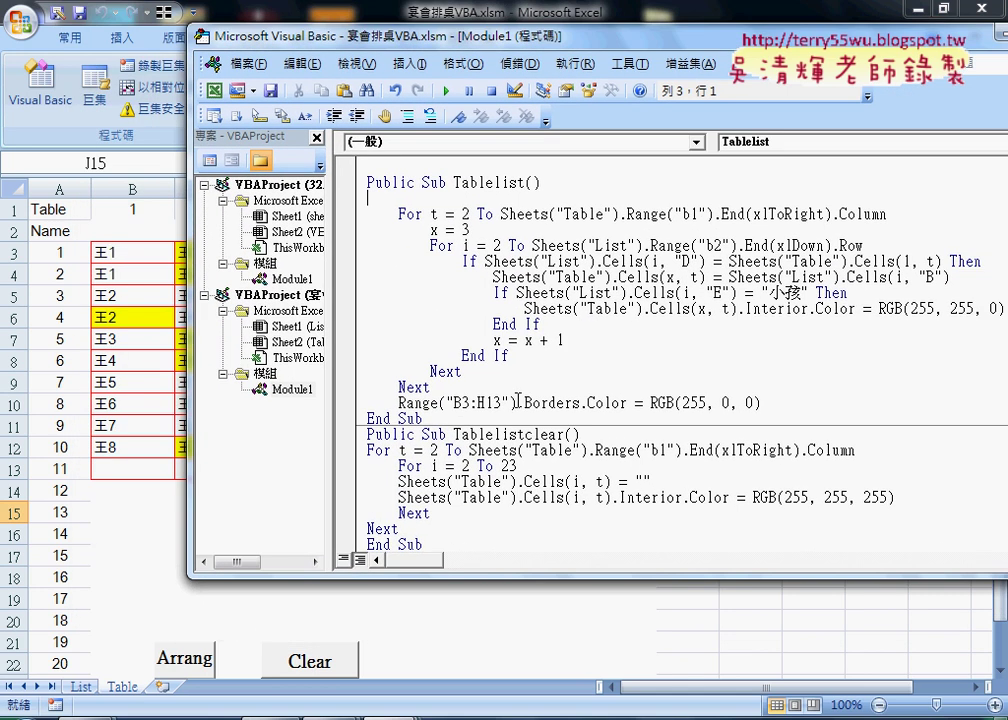
click(512, 403)
drag(512, 403, 406, 403)
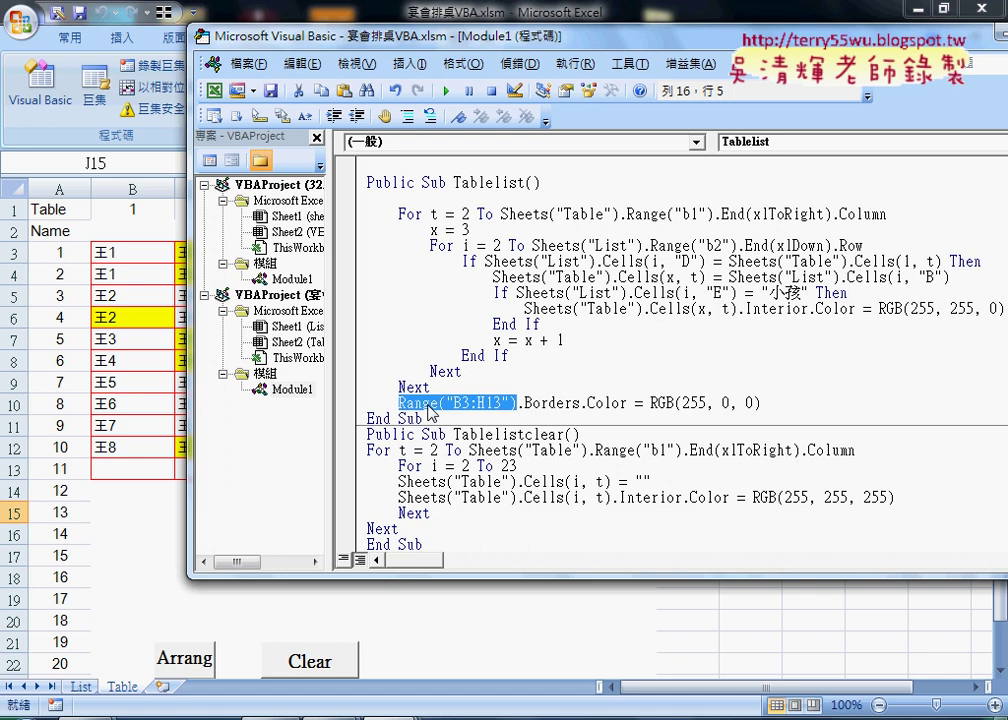
click(538, 403)
drag(517, 403, 578, 401)
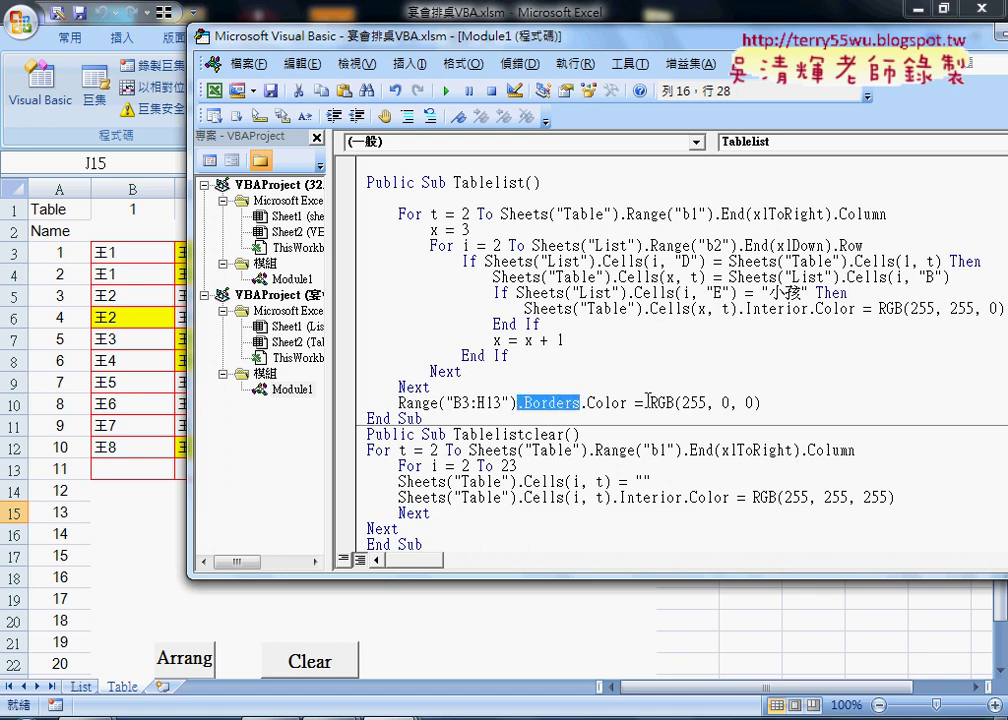
drag(762, 403, 519, 406)
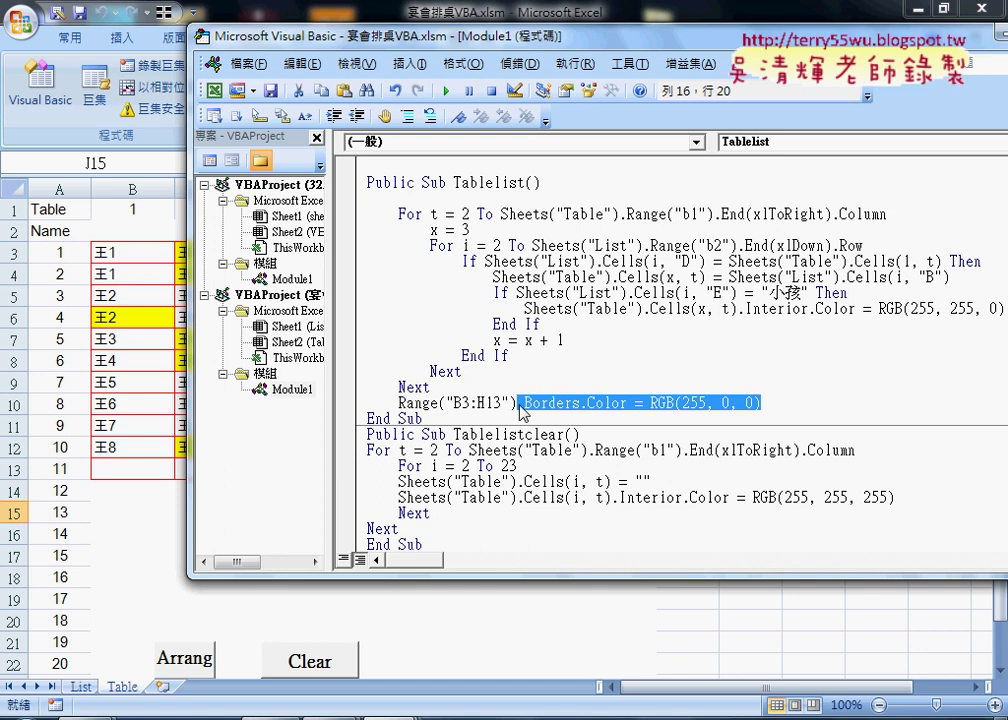
Retype it as .Borders.Color = rgb(255,0,0) to colour the B3:H13 borders red
text(.)
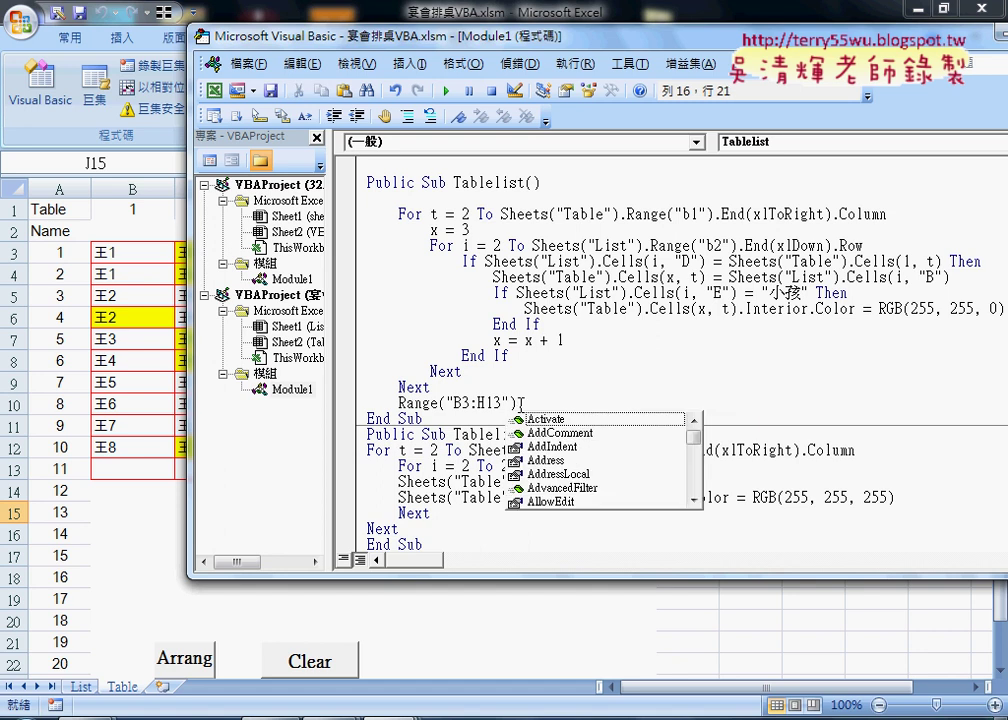
text(B)
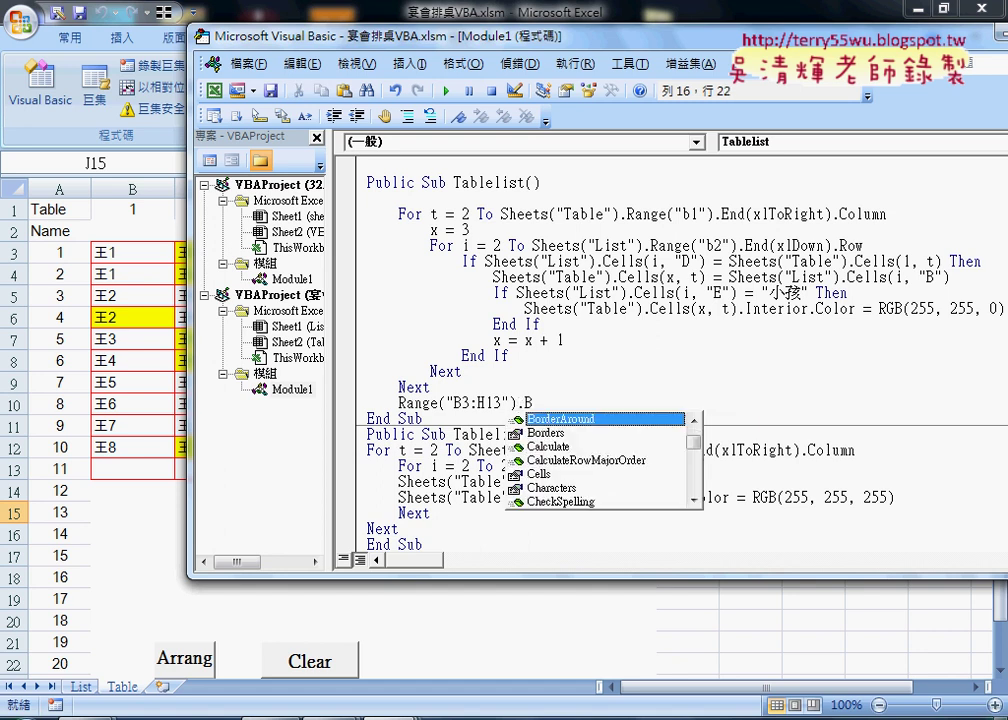
key(Down)
key(space)
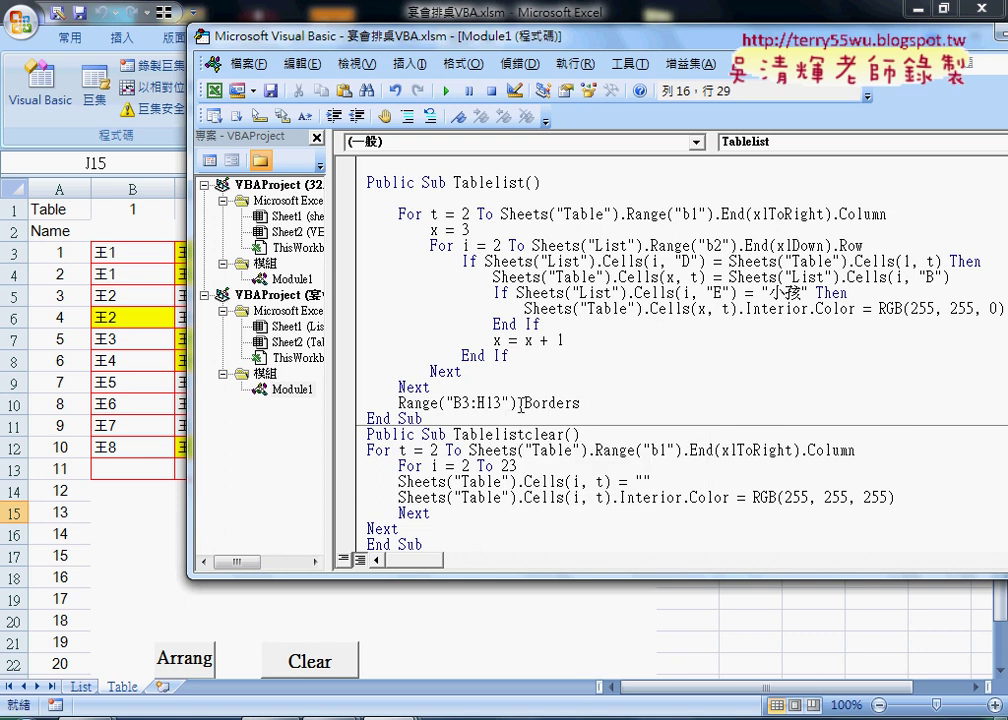
text(.)
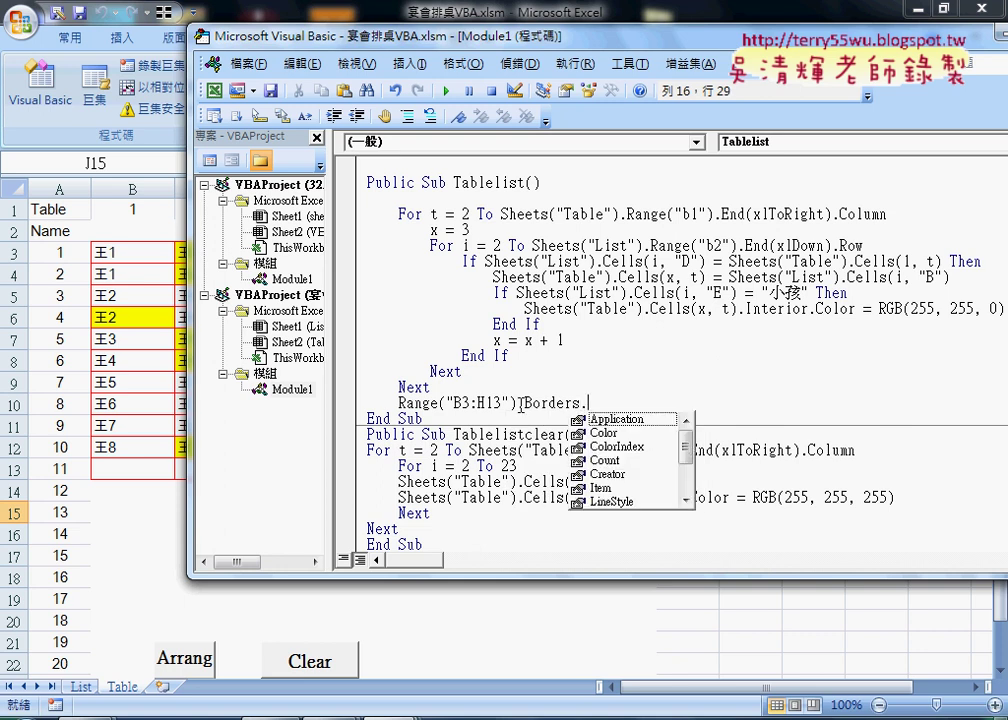
key(Down)
key(space)
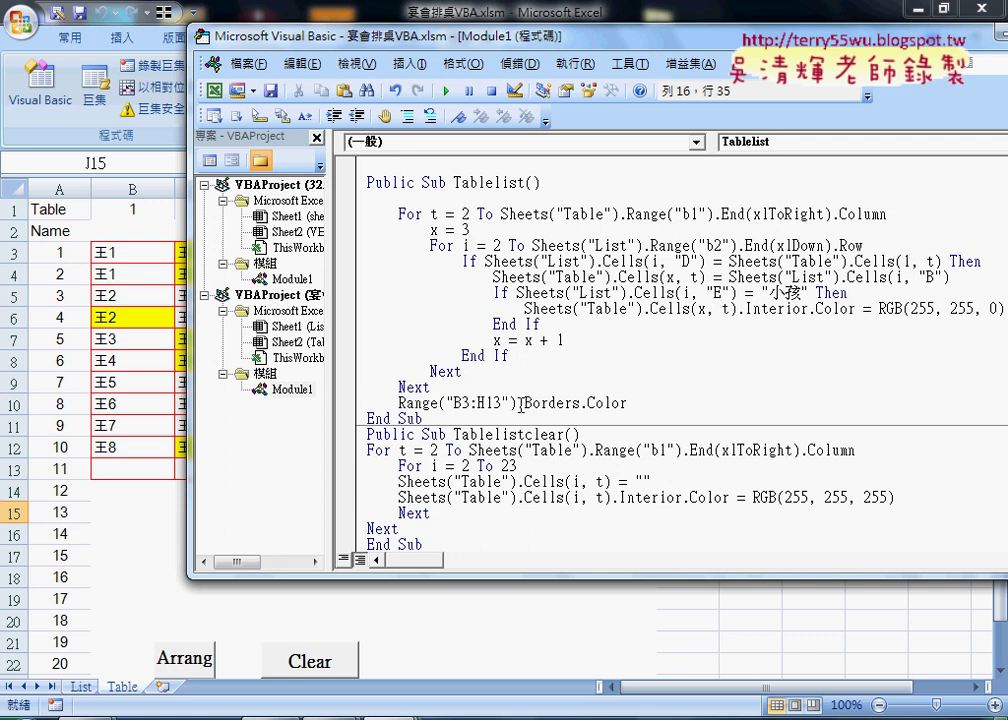
text(=r)
text(gb)
text(()
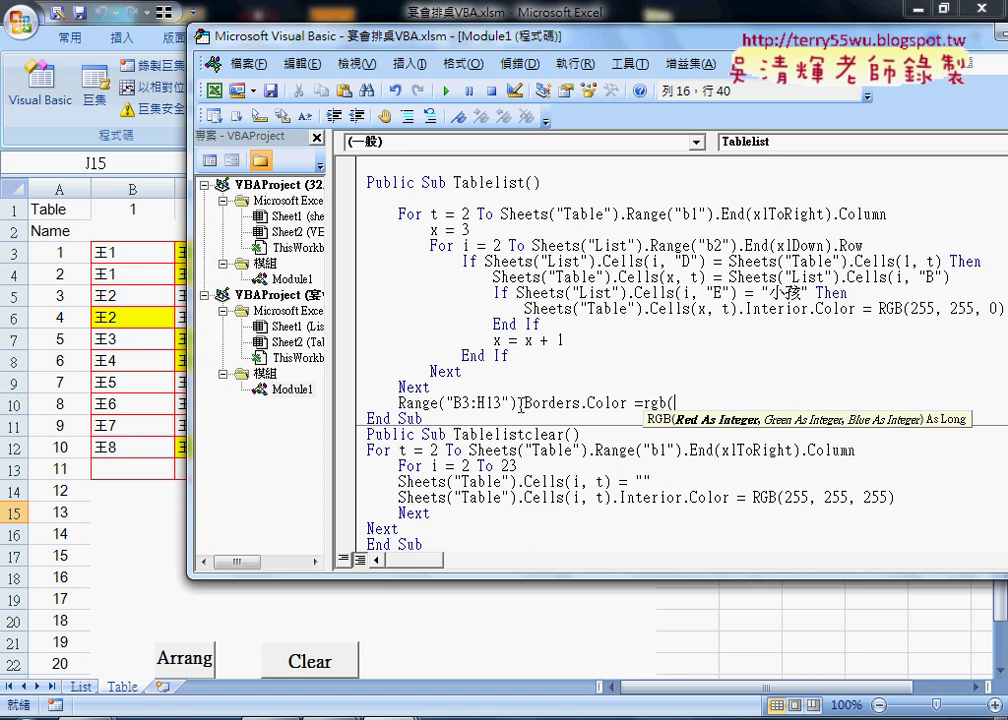
text(255,)
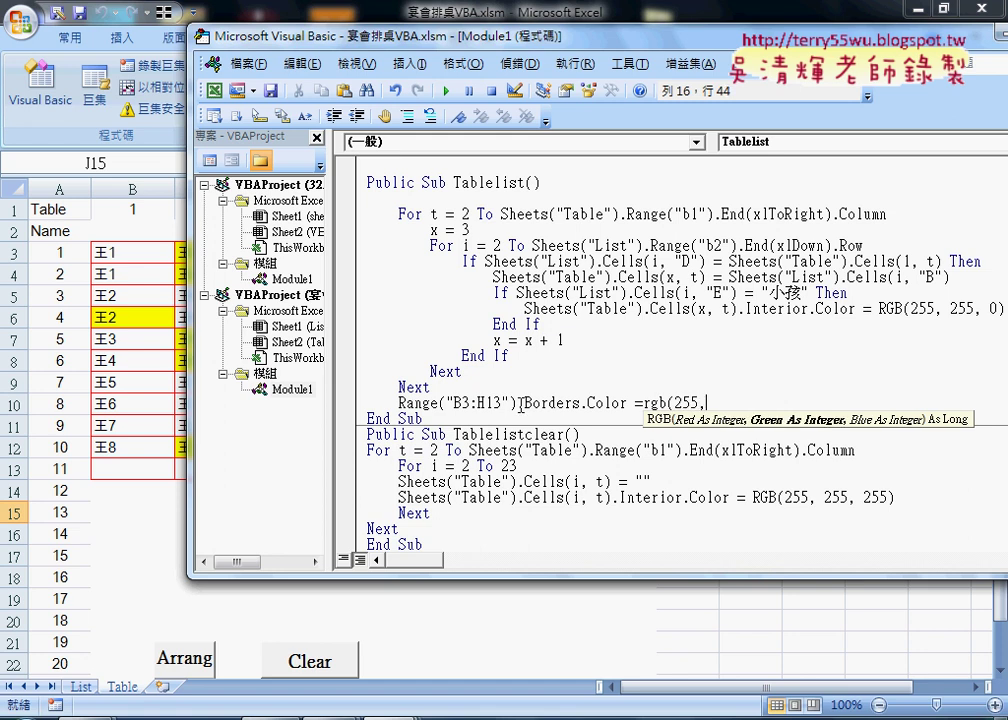
text(0,0)
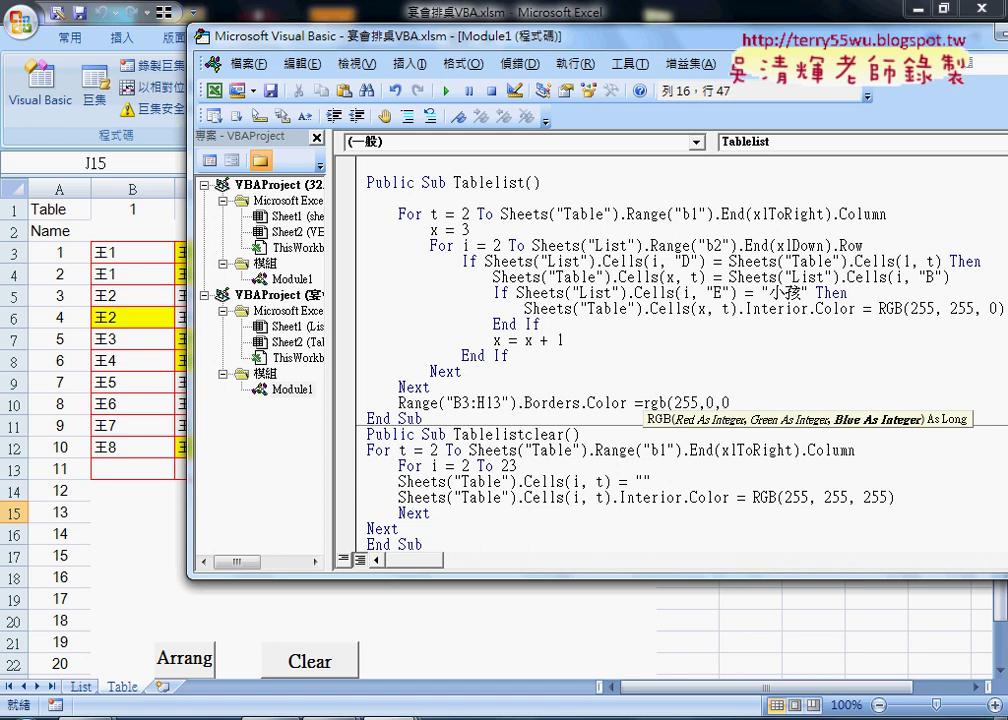
text())
scroll(625, 484, down, 1)
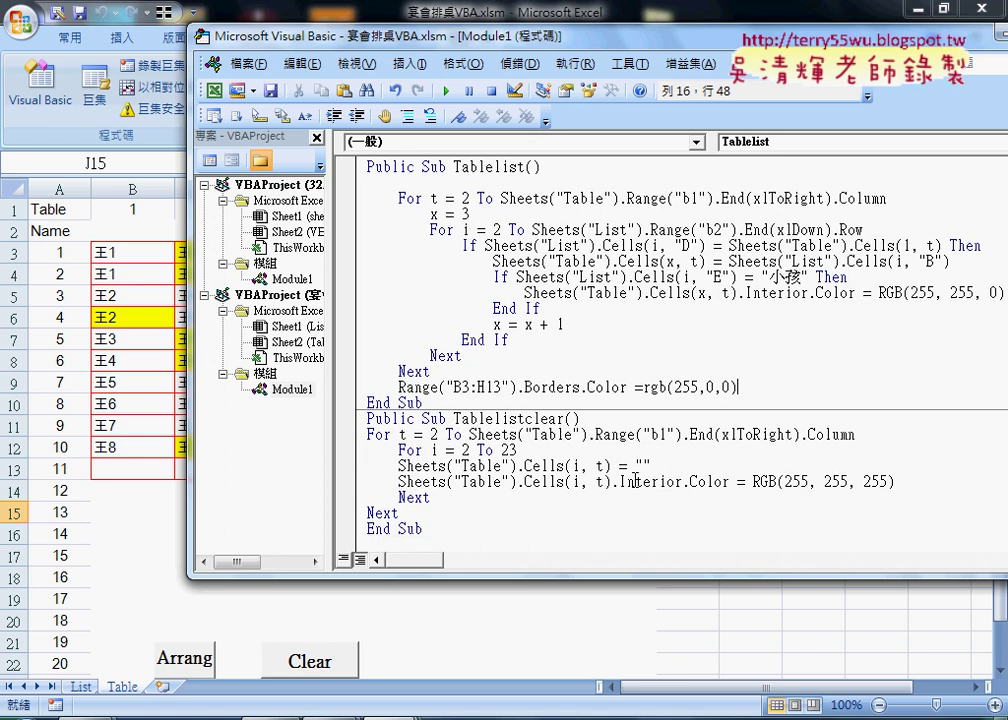
click(601, 465)
Run Clear to empty the red-bordered grid, then open the Clear button's Assign Macro settings
click(153, 511)
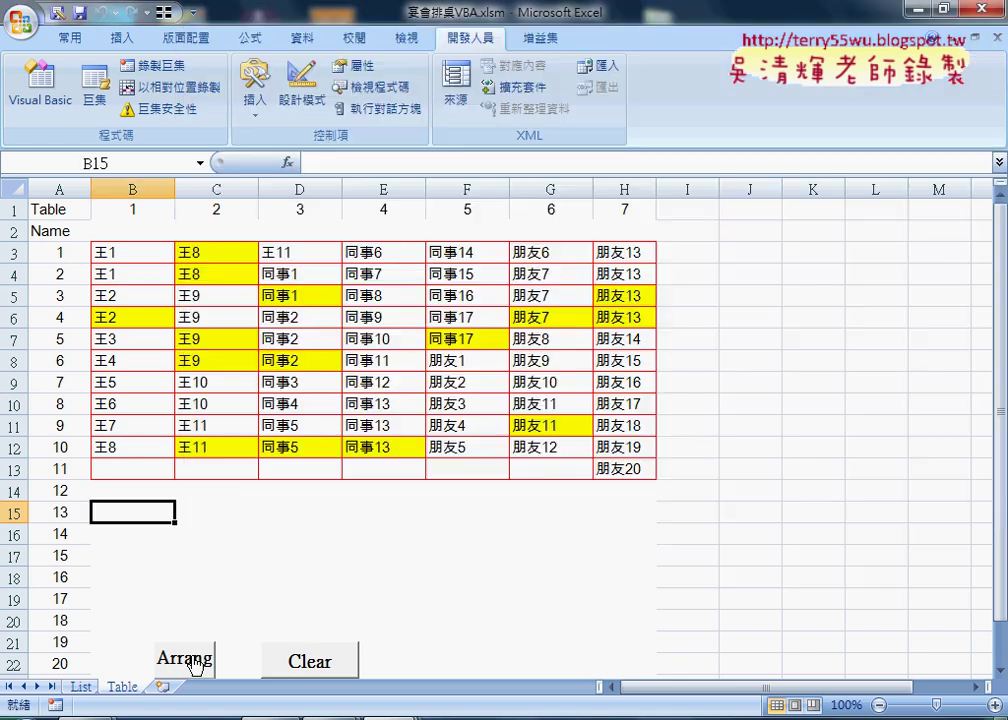
click(309, 660)
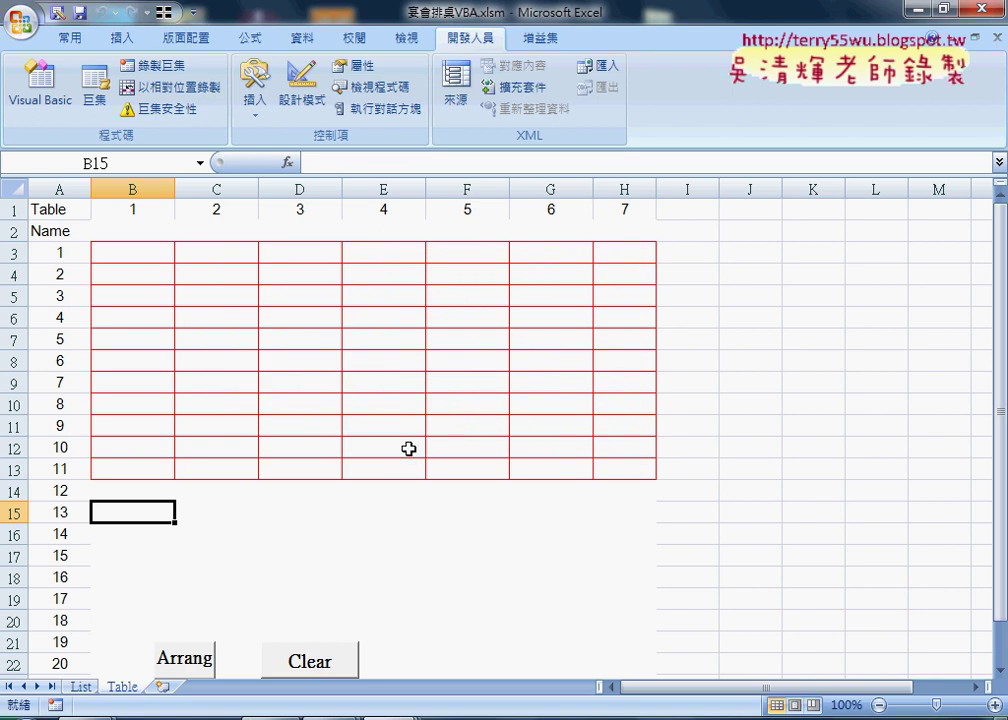
right_click(190, 662)
right_click(338, 660)
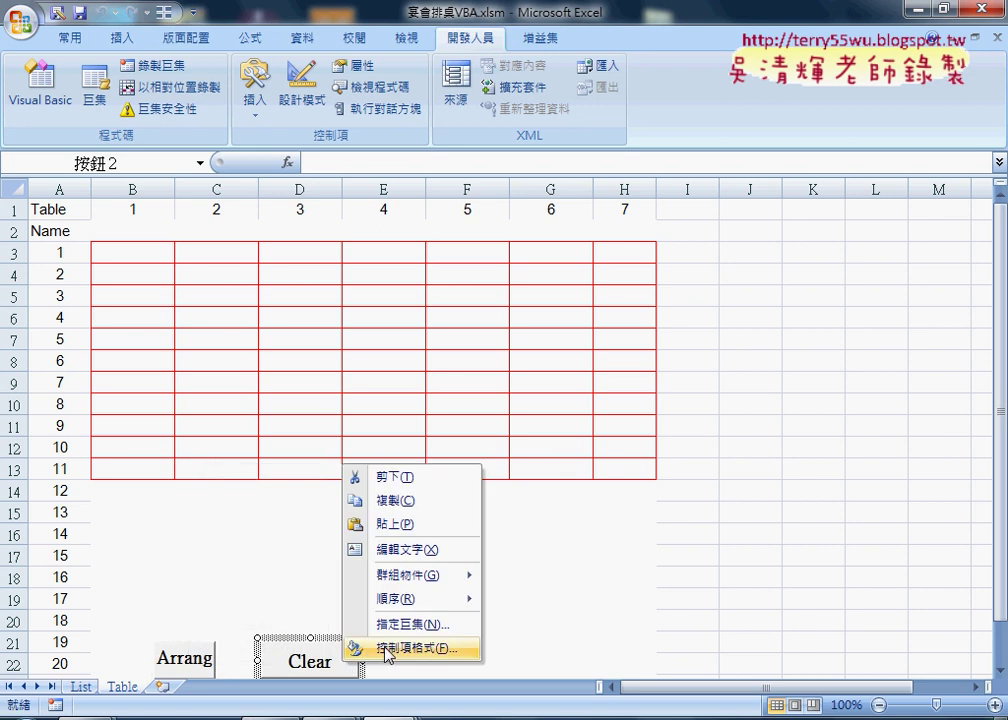
click(376, 625)
Open Tablelistclear for editing and copy Tablelist's red Borders.Color line
click(565, 442)
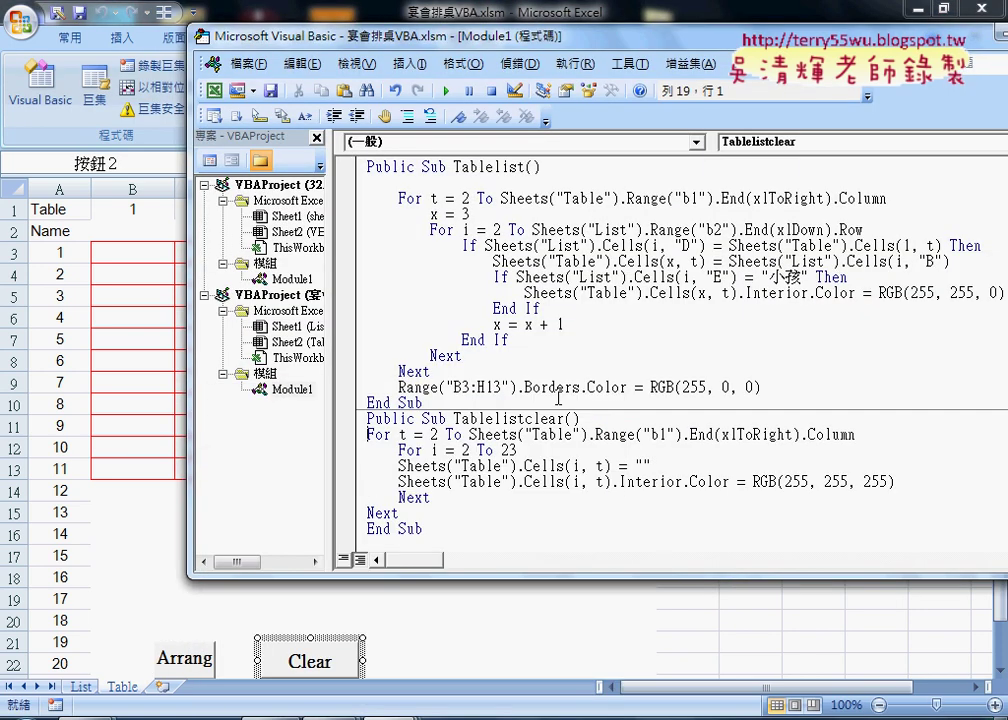
drag(762, 389, 400, 388)
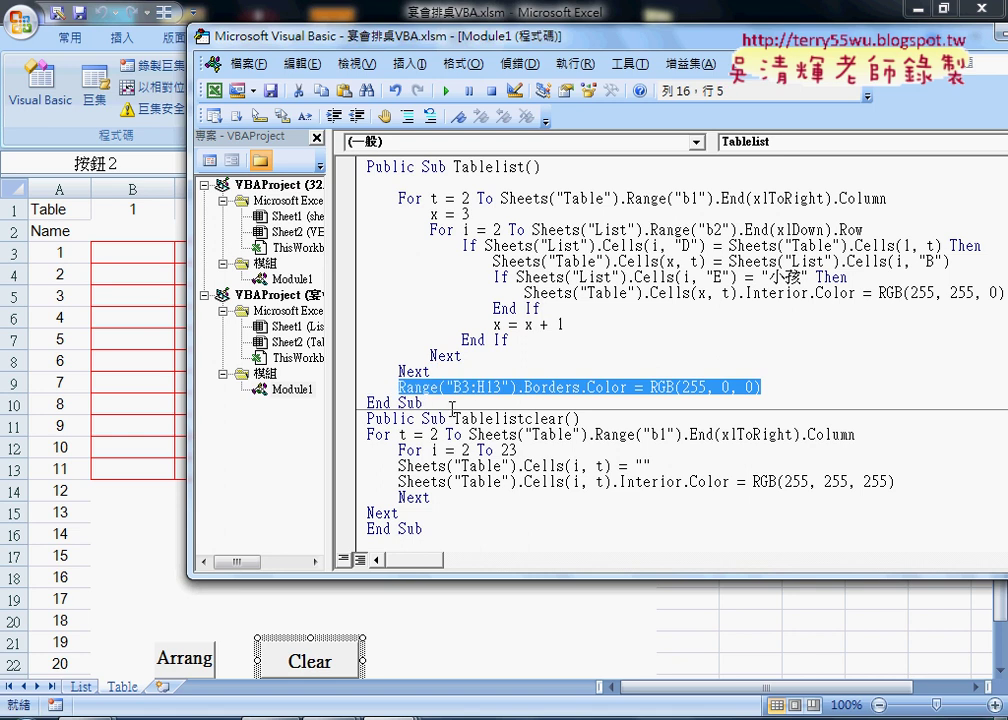
click(415, 388)
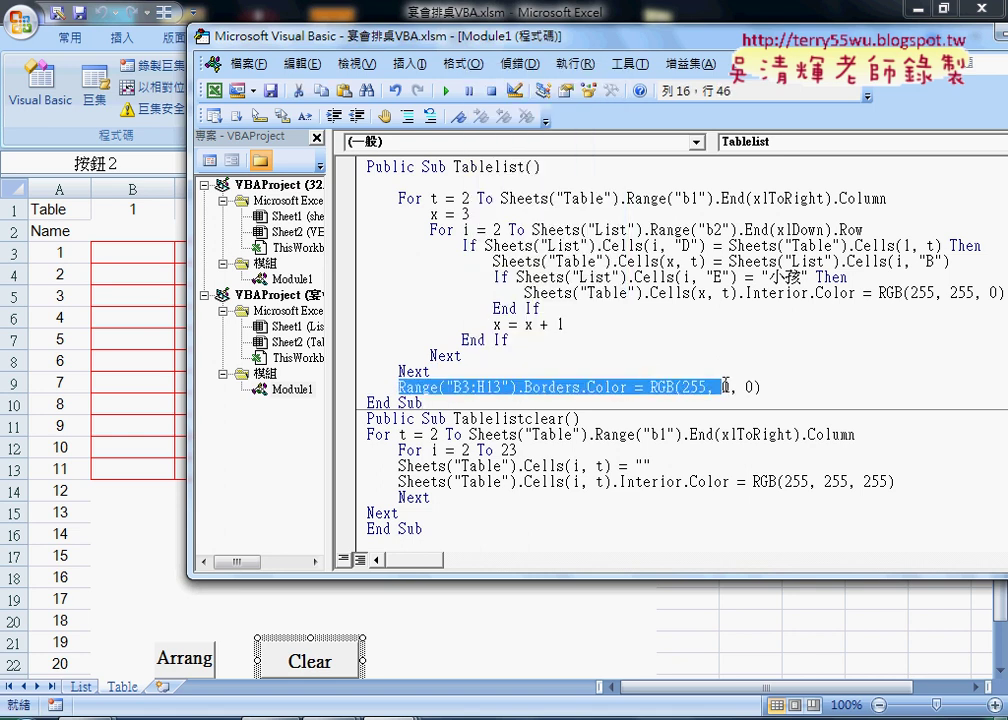
drag(398, 388, 762, 388)
key(ctrl+c)
right_click(674, 395)
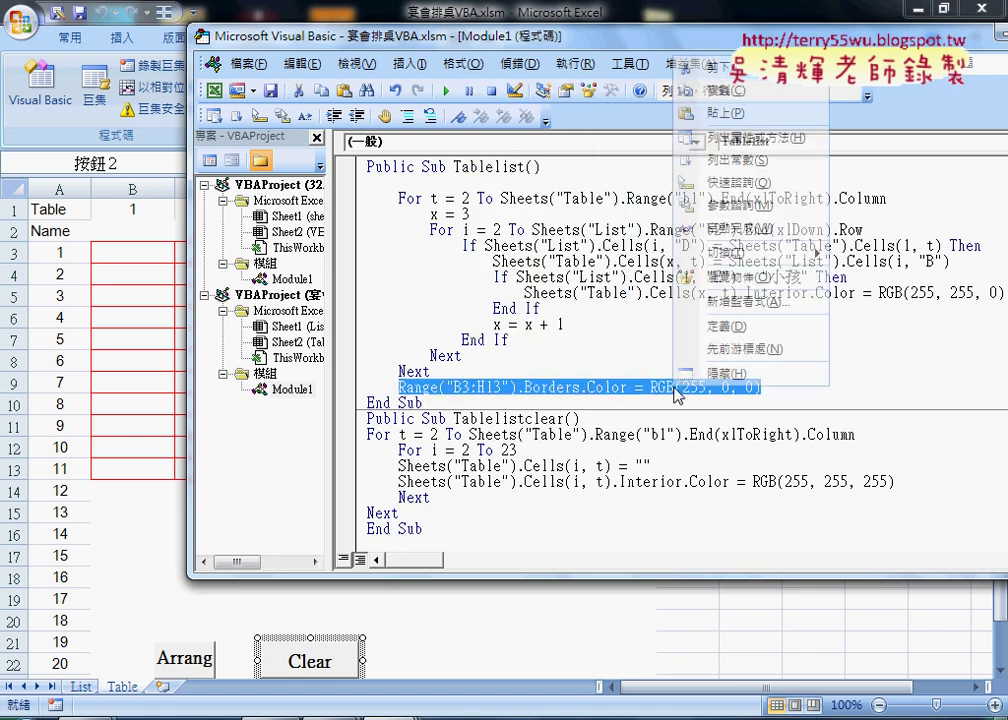
click(718, 90)
Indent the Tablelistclear loop and paste the line before End Sub, replacing RGB(255, 0, 0) with xlnone
drag(414, 513, 345, 441)
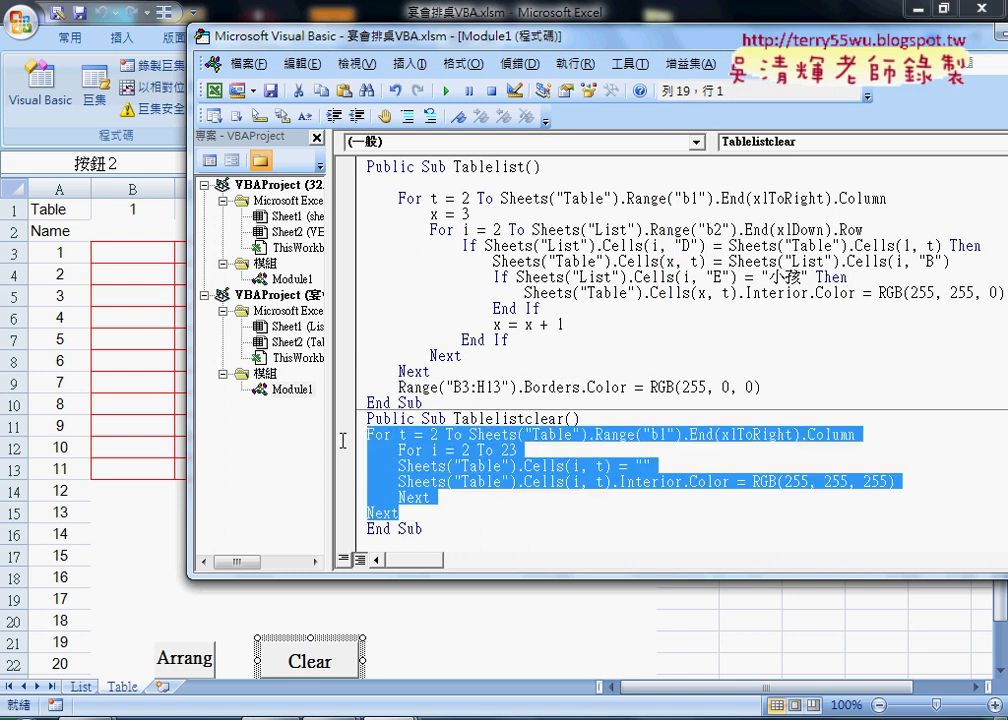
key(Tab)
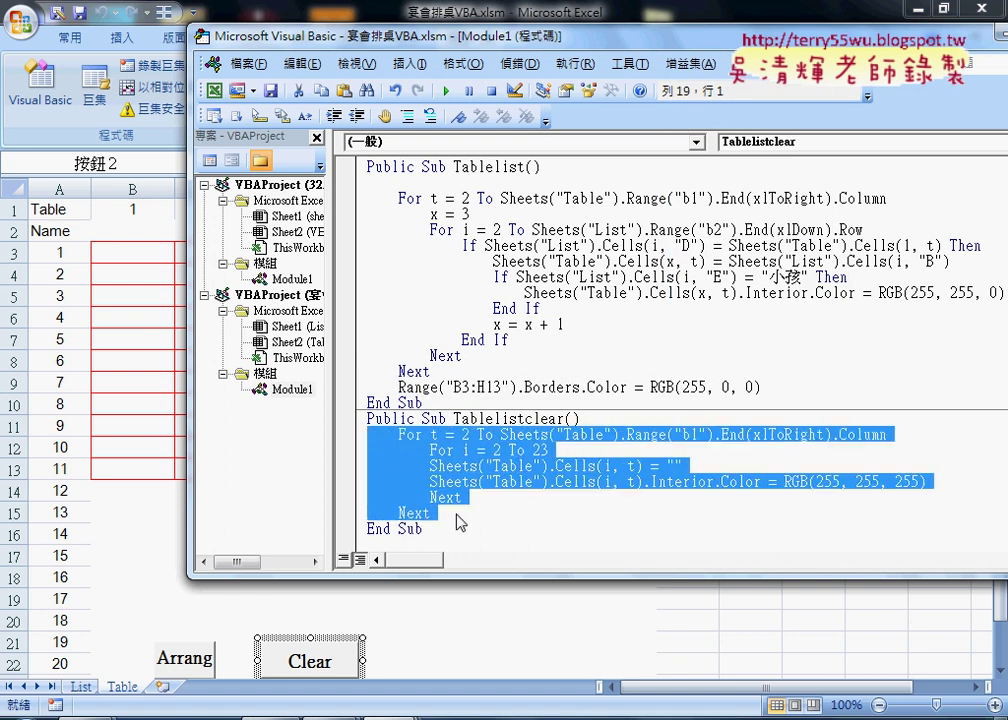
click(459, 511)
key(Return)
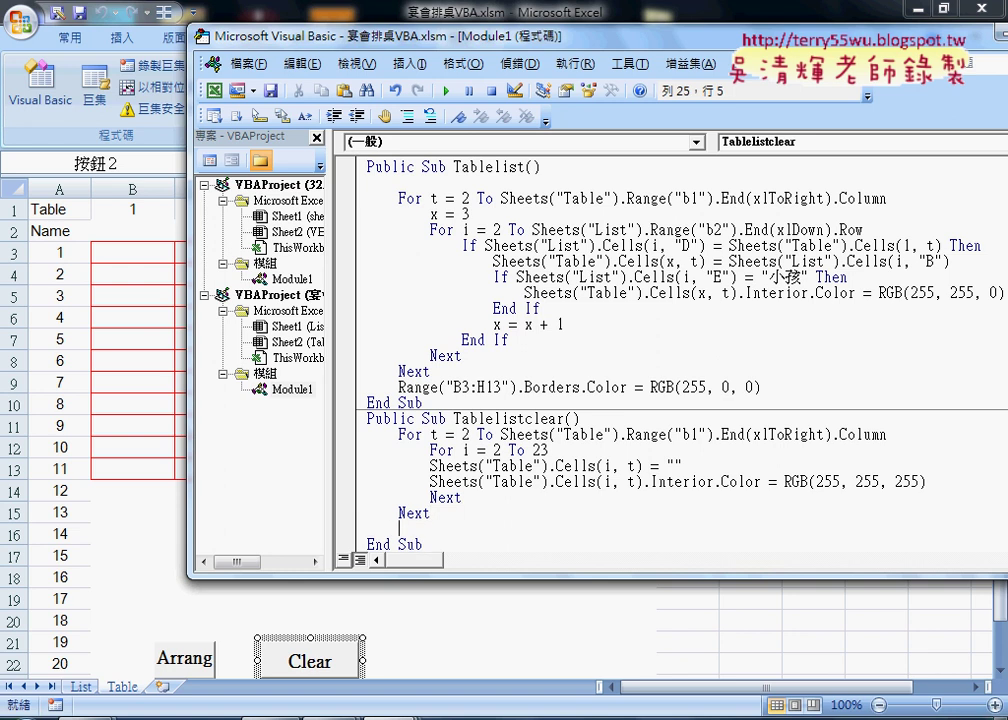
key(ctrl+v)
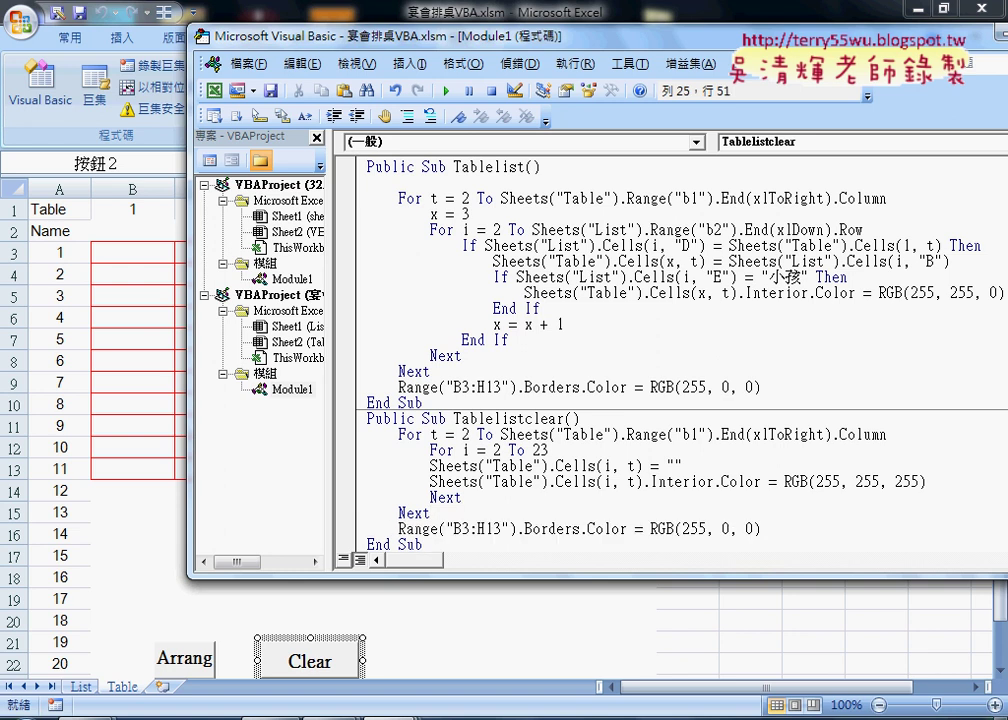
drag(650, 528, 766, 528)
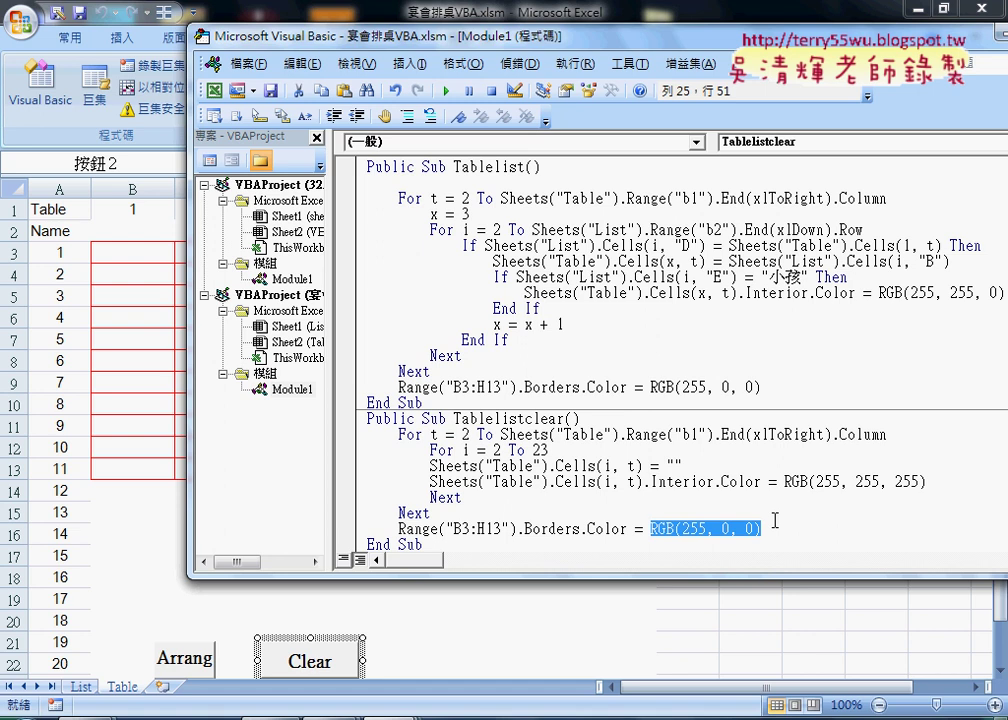
text(x)
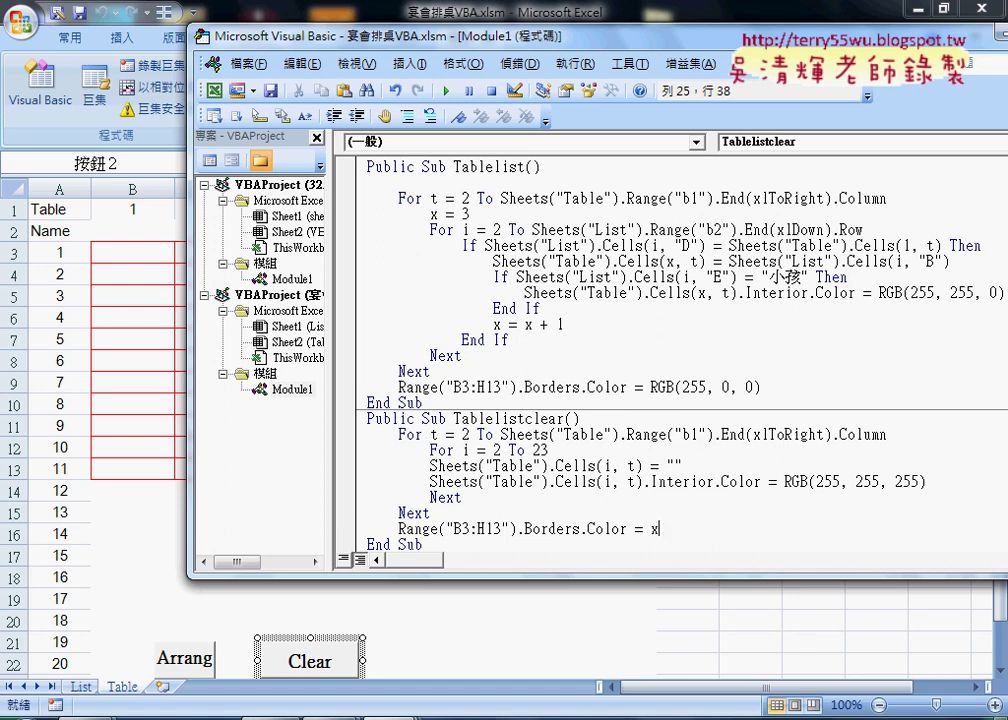
text(lnon)
text(e)
click(720, 482)
On the worksheet, run Clear, Arrang, then Clear again, and return to the Module1 code
click(618, 620)
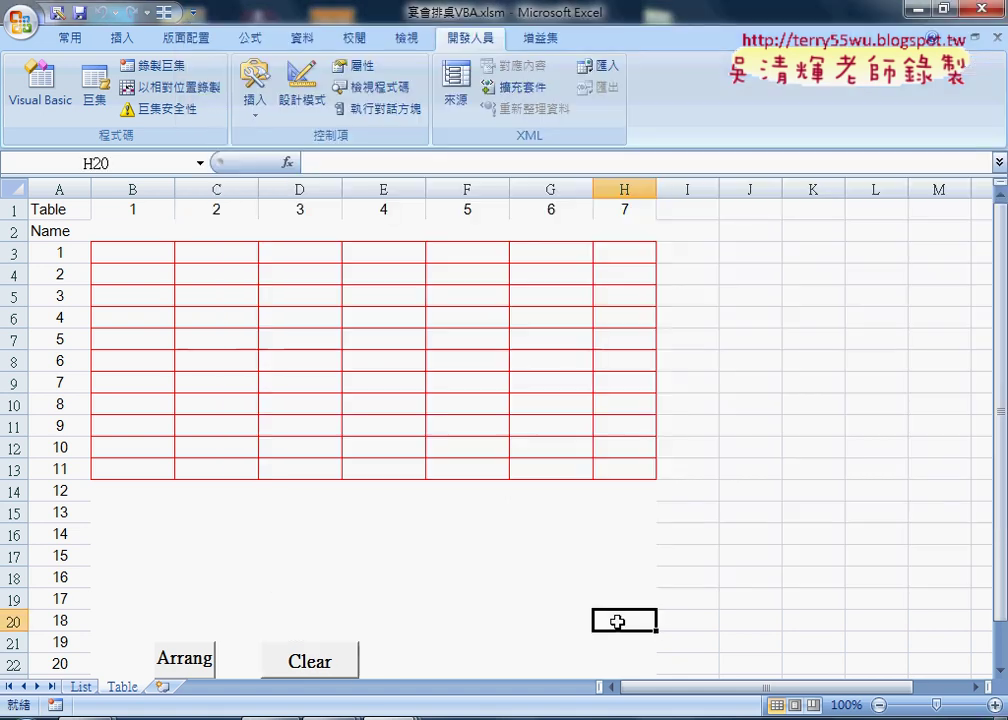
click(341, 673)
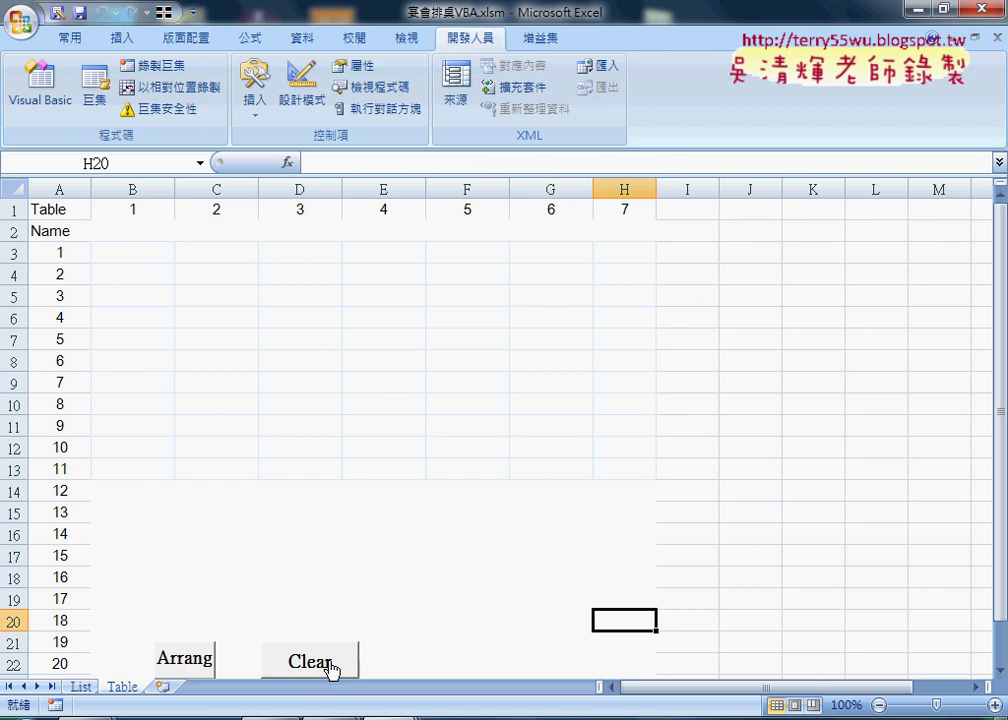
click(200, 664)
click(327, 673)
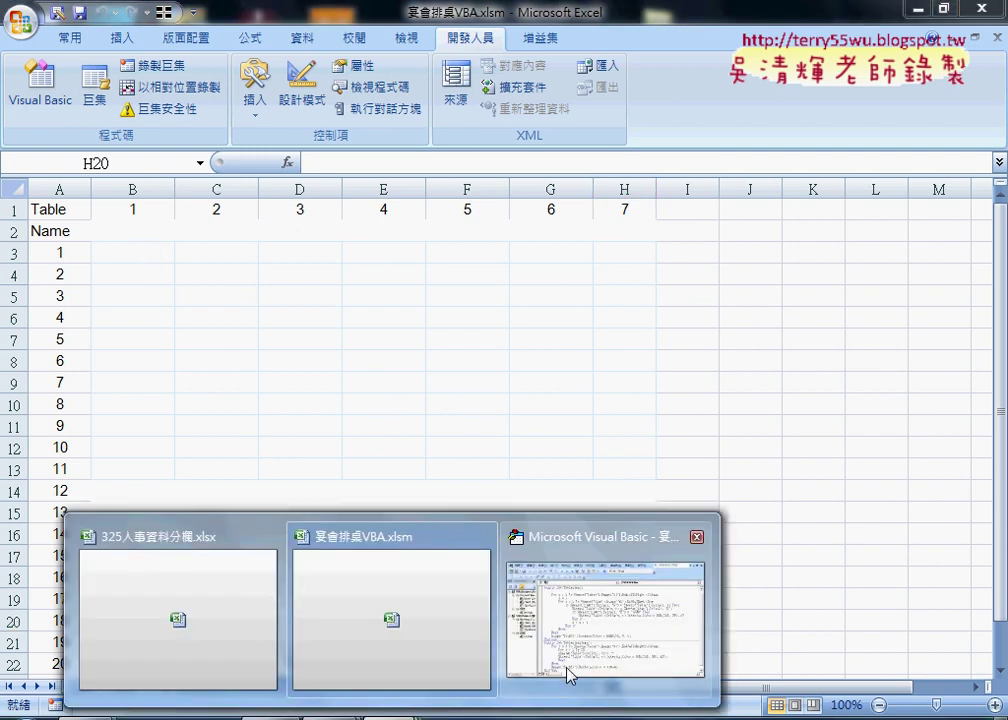
click(567, 675)
Change the Tablelistclear border line to Borders.LineStyle = xlNone
drag(627, 528, 597, 528)
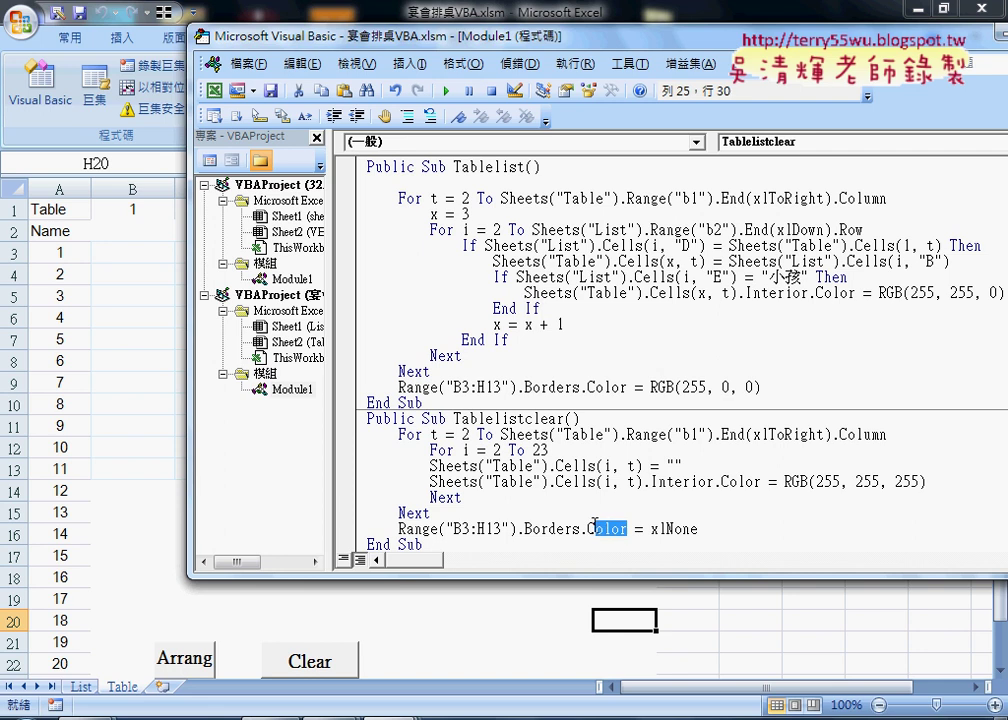
double_click(596, 527)
key(BackSpace)
key(BackSpace)
text(.)
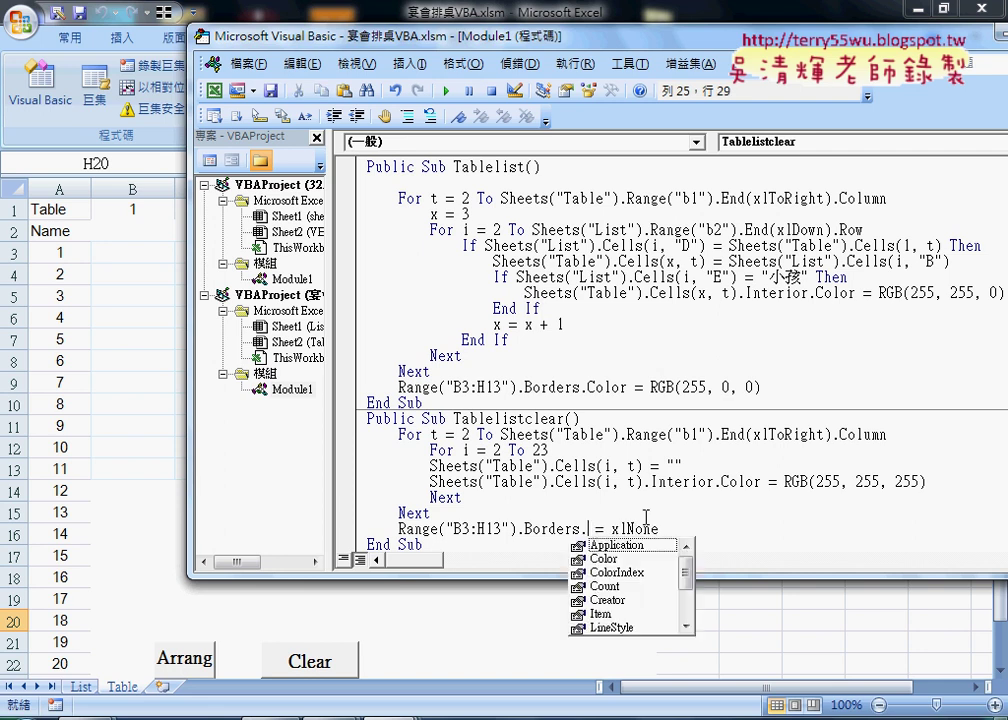
click(622, 630)
double_click(630, 628)
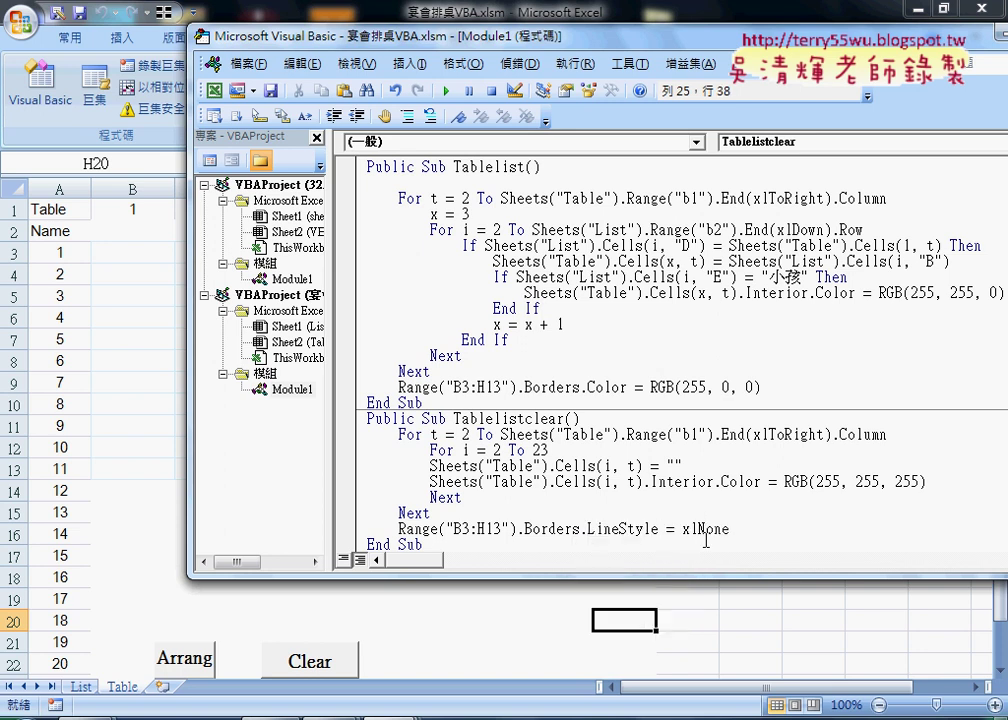
key(Down)
drag(660, 530, 605, 530)
click(543, 602)
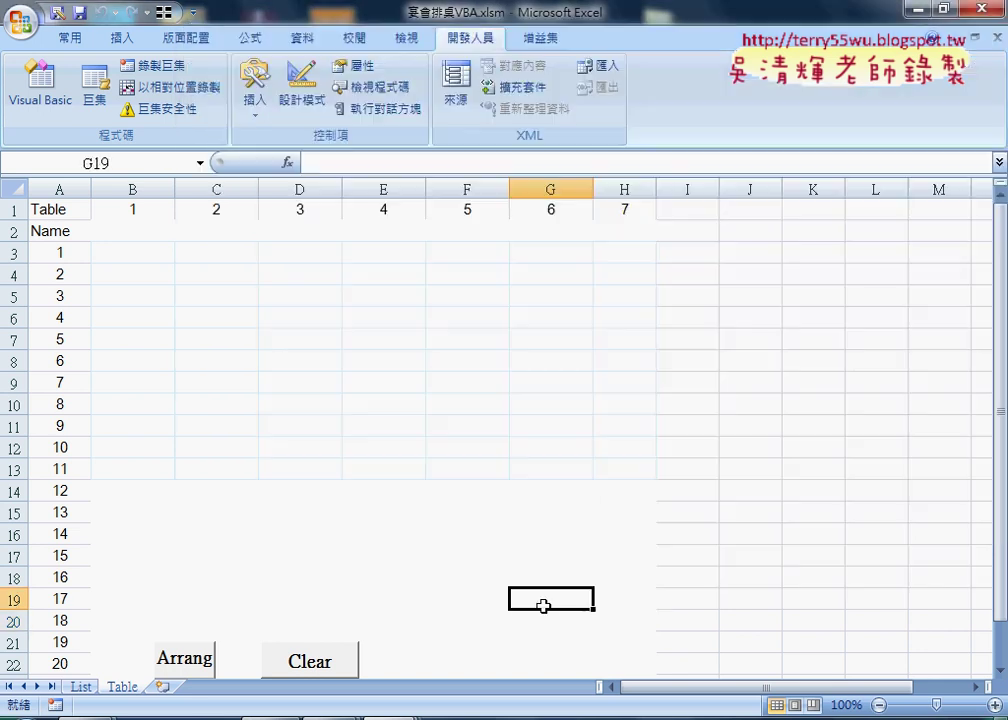
Run Clear then Arrang to verify the borders, then reopen Visual Basic
click(326, 670)
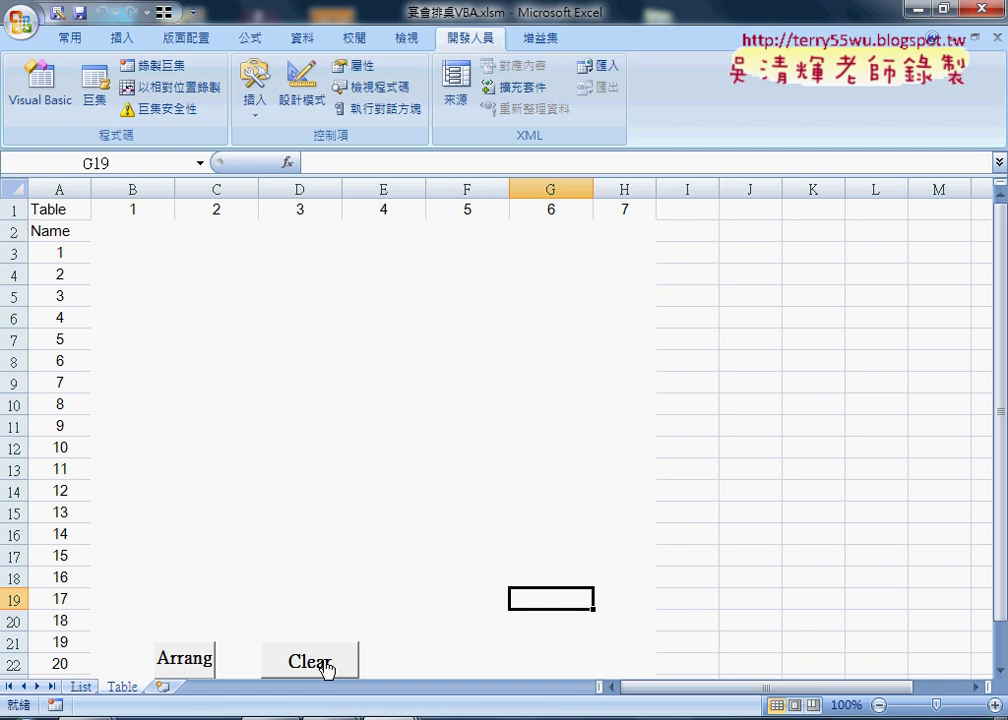
click(204, 664)
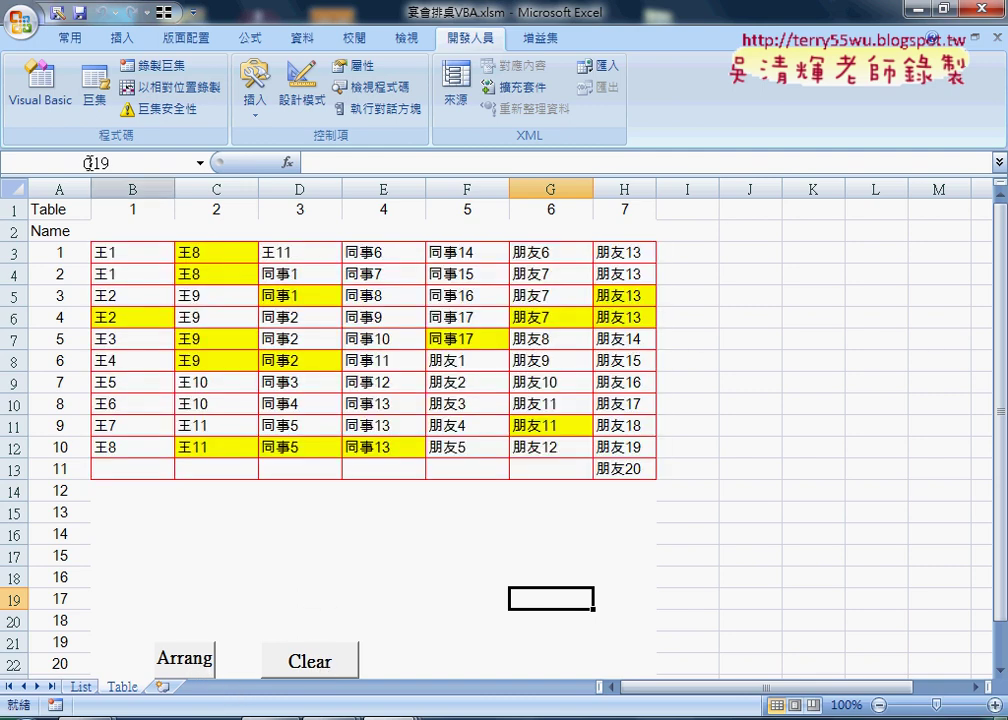
click(42, 100)
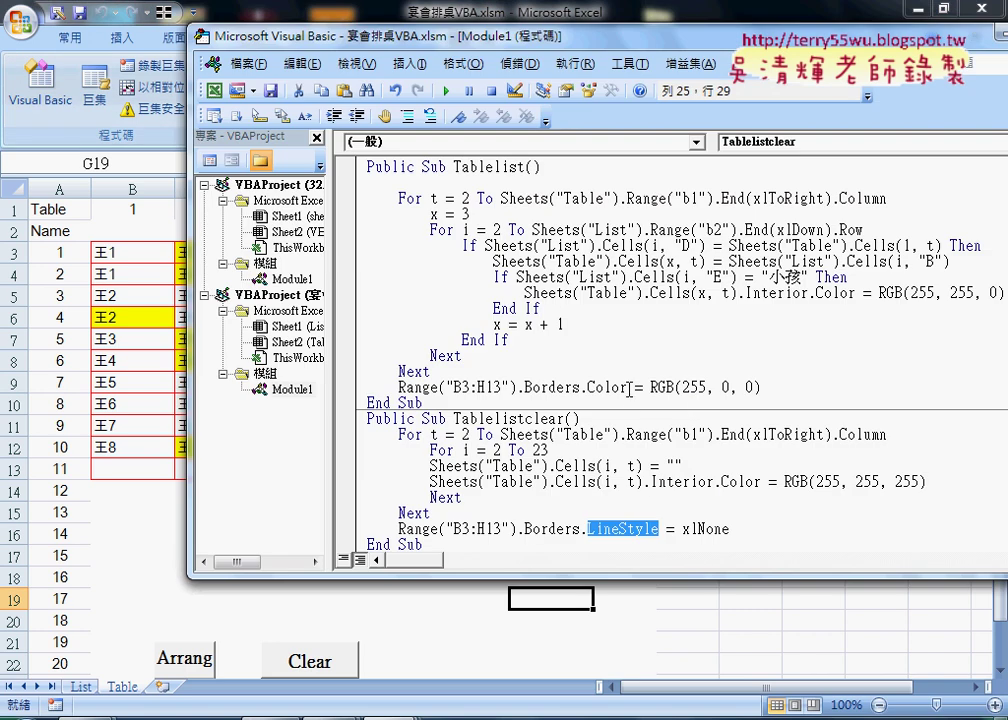
double_click(608, 387)
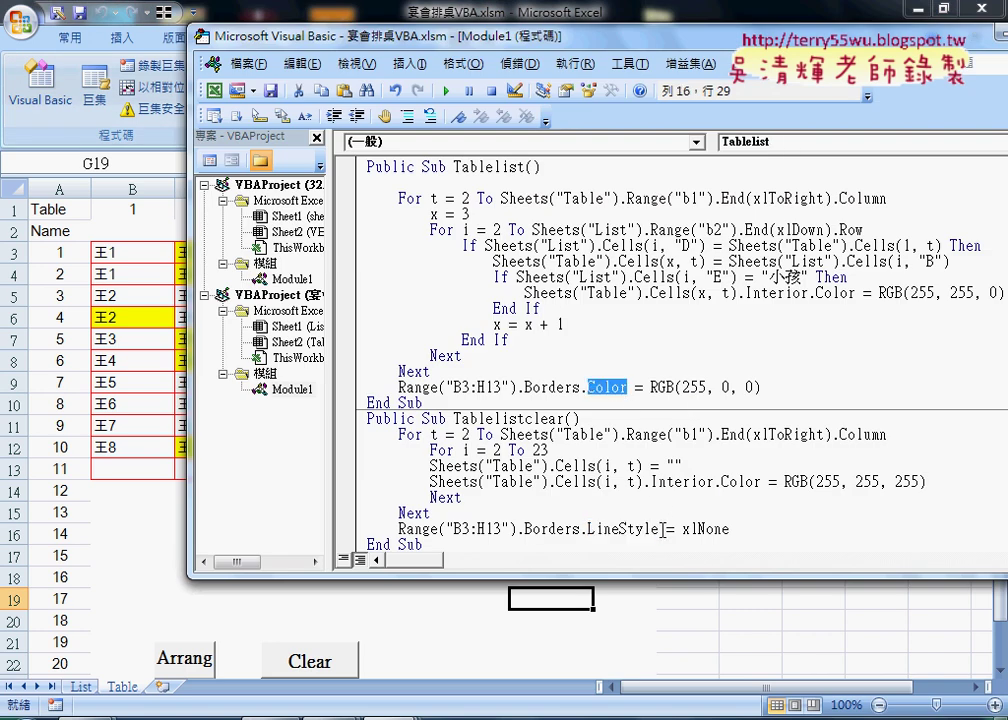
double_click(591, 530)
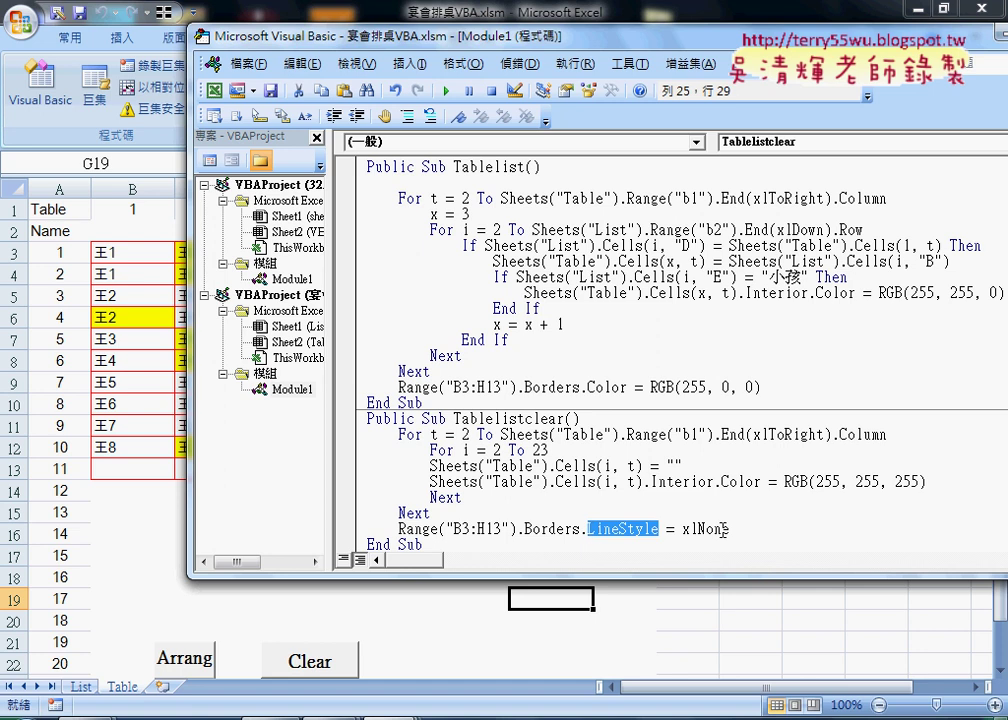
drag(731, 530, 686, 530)
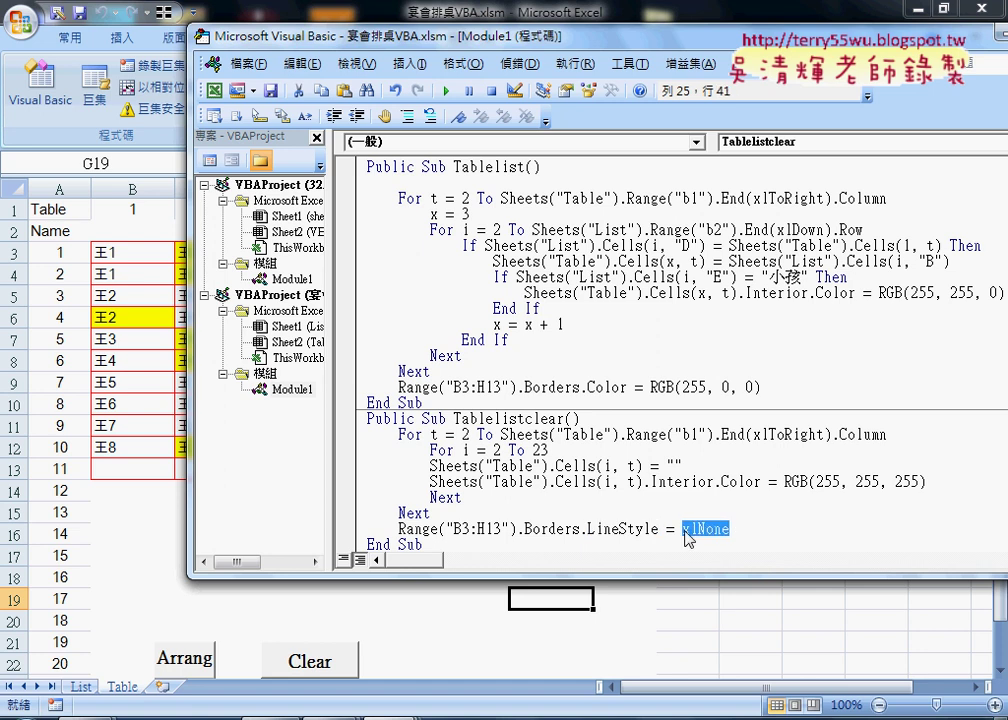